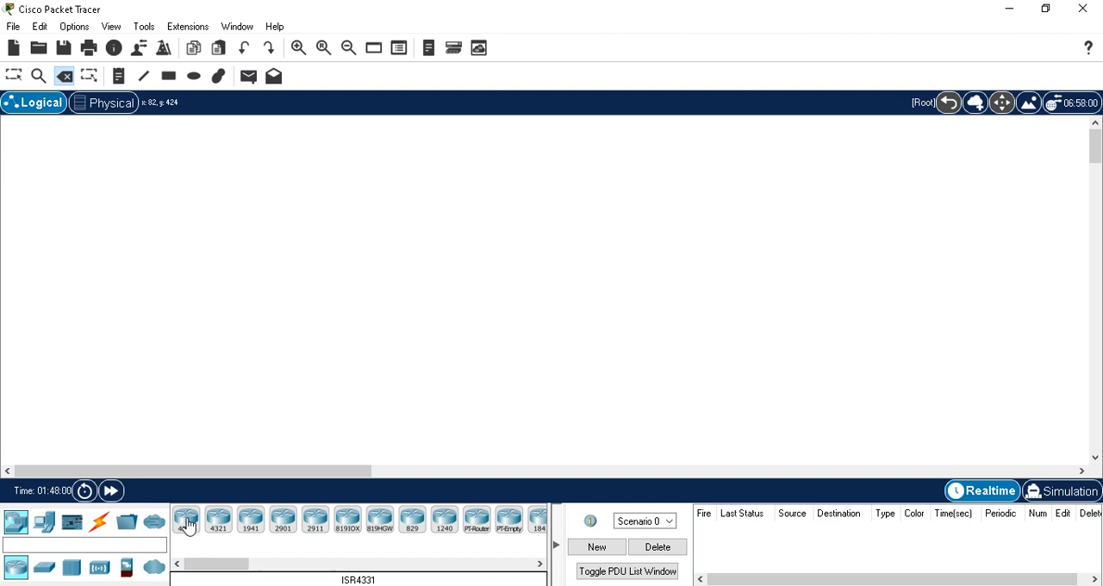
# Step: Place three ISR4331 routers side by side in a row in the logical workspace
pyautogui.moveTo(188, 525); pyautogui.dragTo(265, 239)
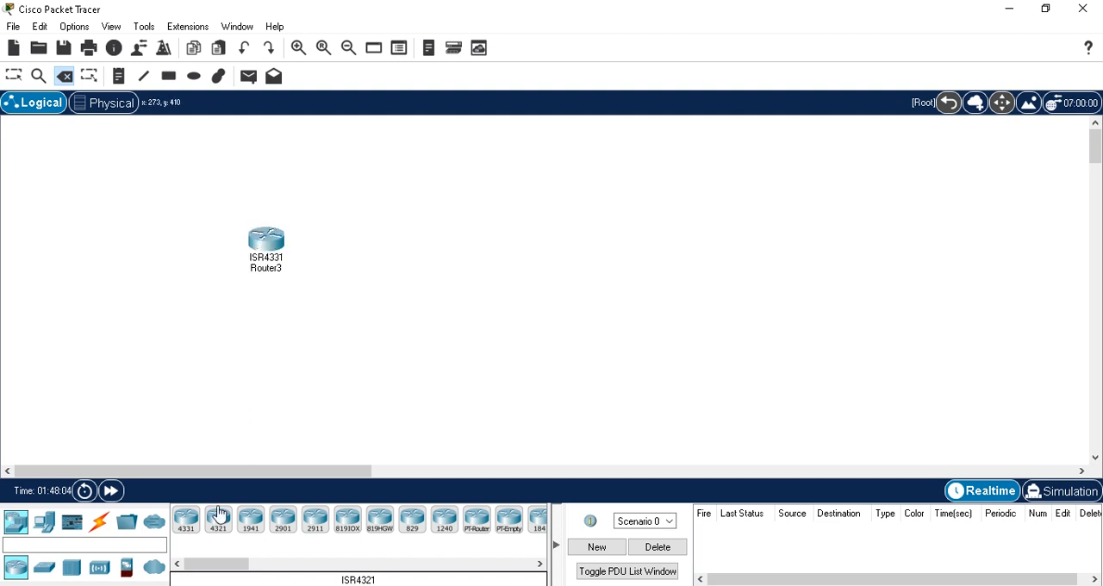
pyautogui.moveTo(183, 530); pyautogui.dragTo(420, 244)
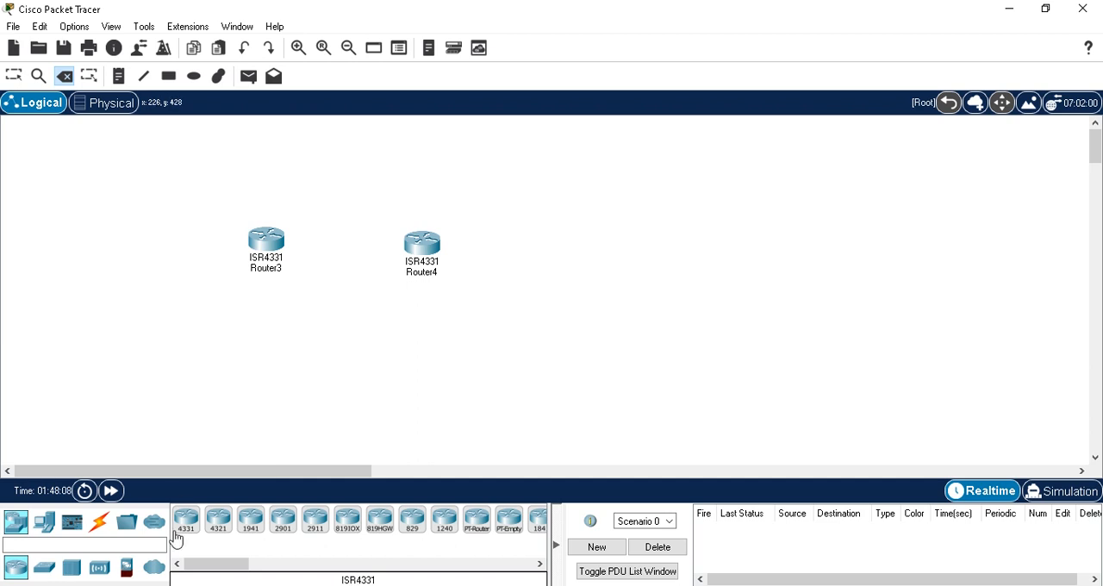
pyautogui.moveTo(185, 533); pyautogui.dragTo(580, 247)
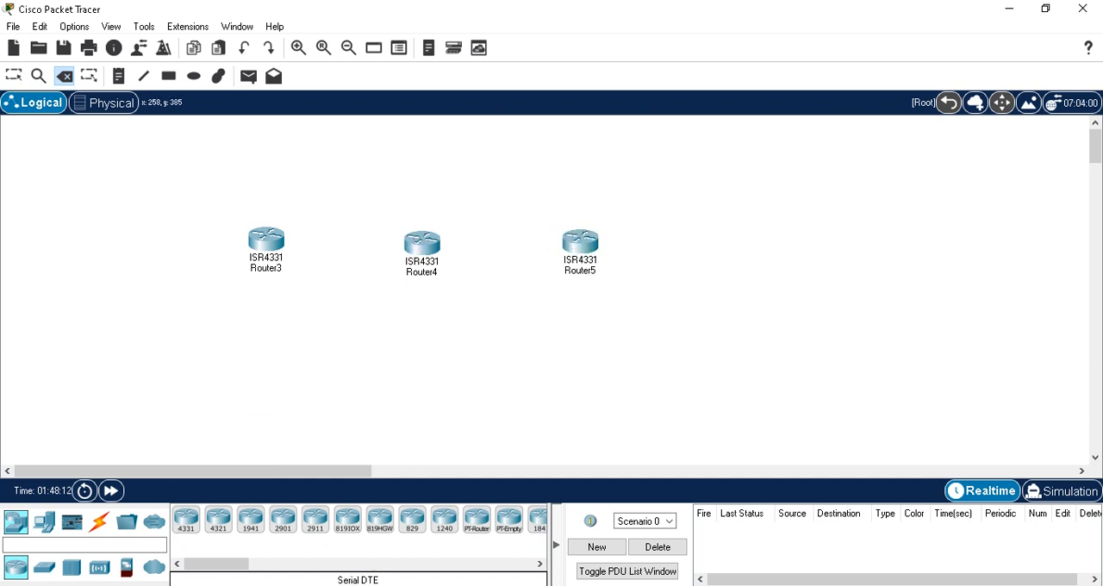
pyautogui.click(16, 527)
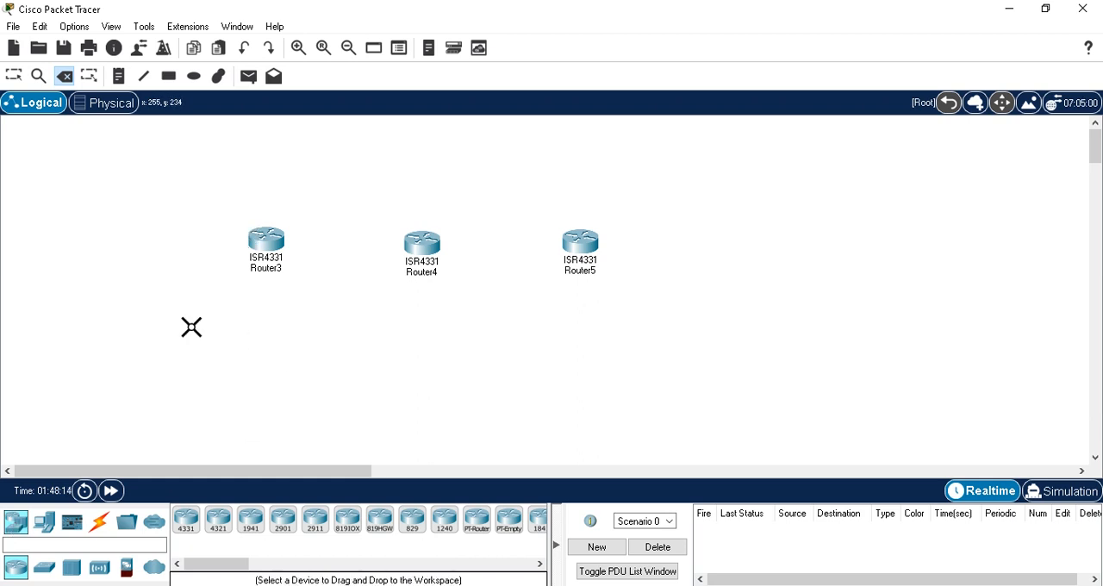
pyautogui.click(90, 531)
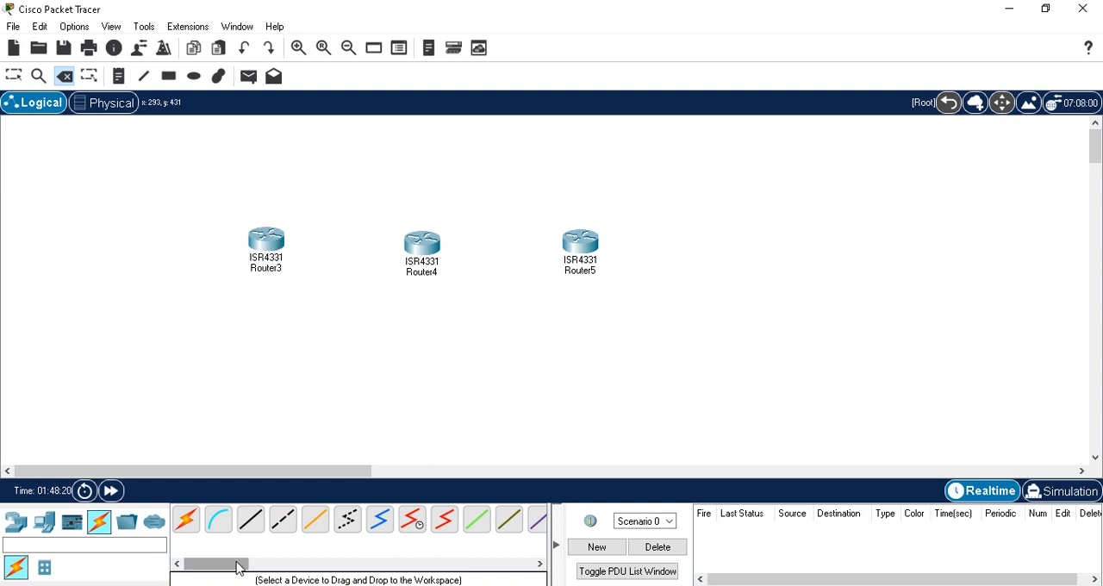
pyautogui.click(15, 522)
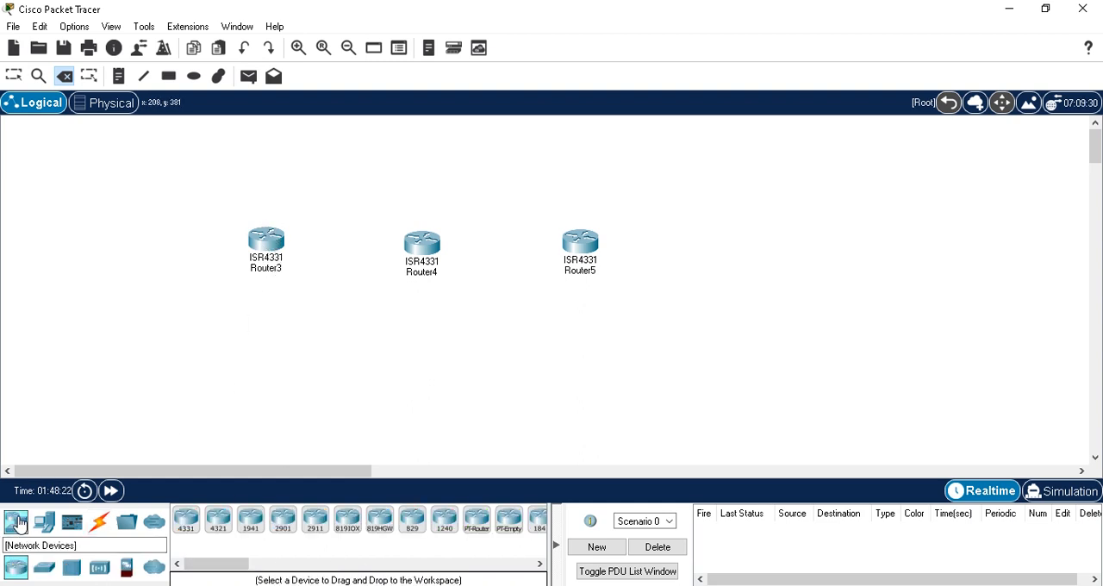
# Step: Power off Router3, install a NIM-2T serial module in its first empty slot, and power it back on
pyautogui.press('Escape')
pyautogui.click(267, 250)
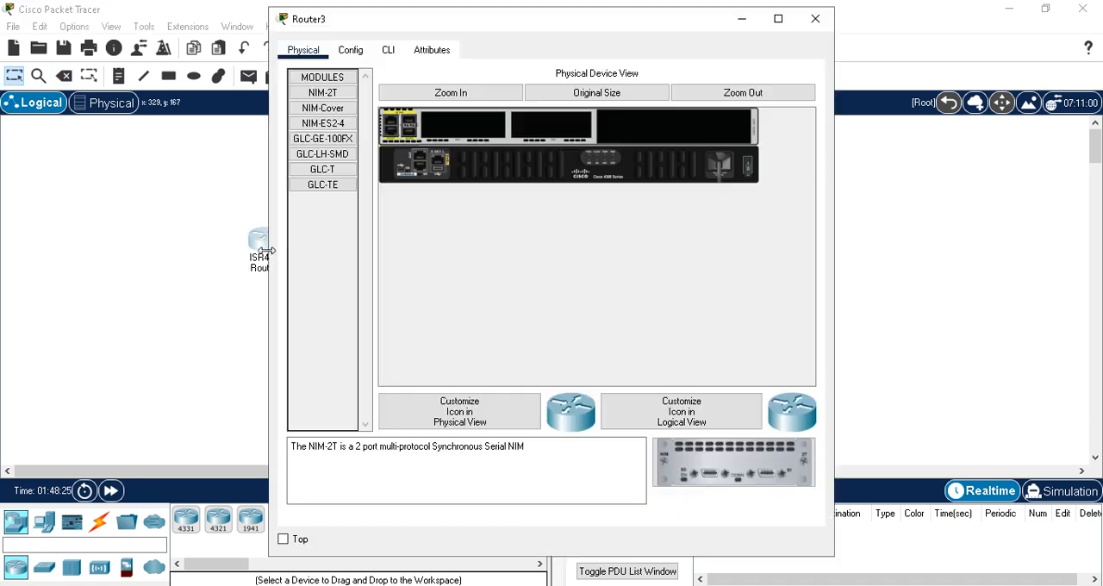
pyautogui.click(345, 52)
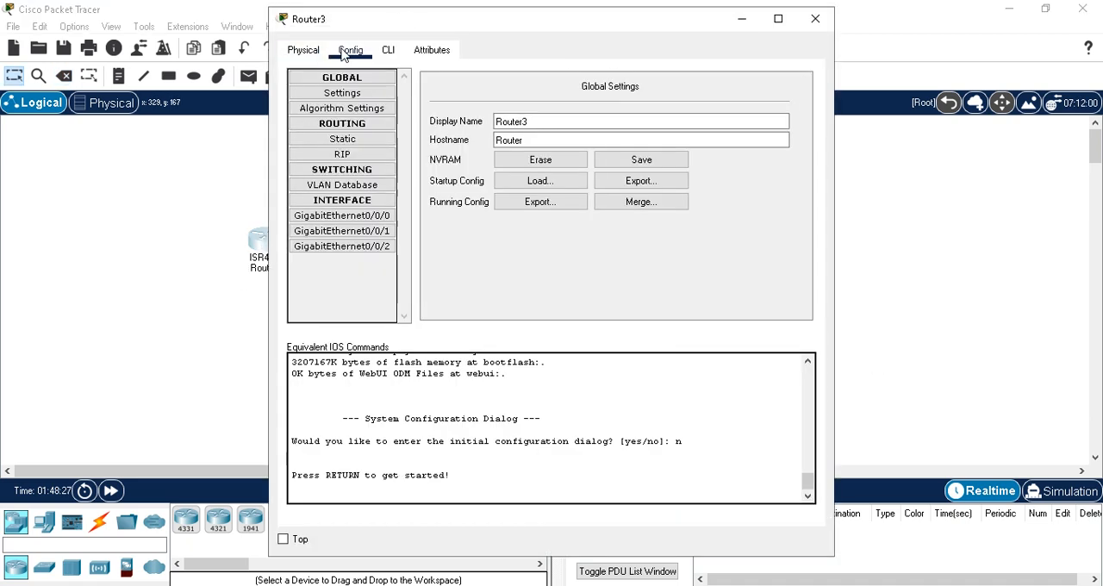
pyautogui.click(315, 52)
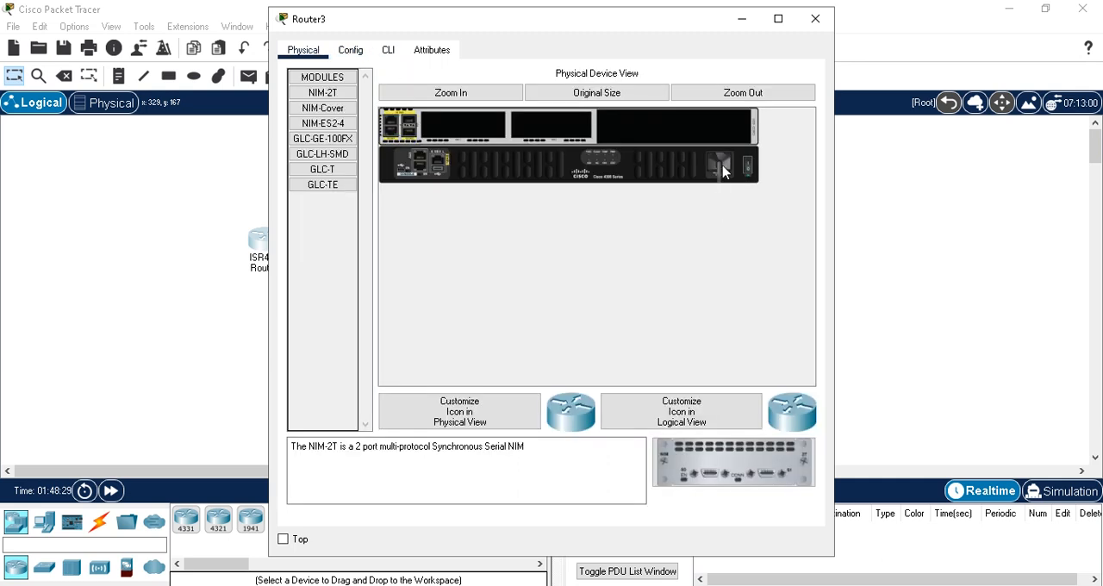
pyautogui.click(749, 169)
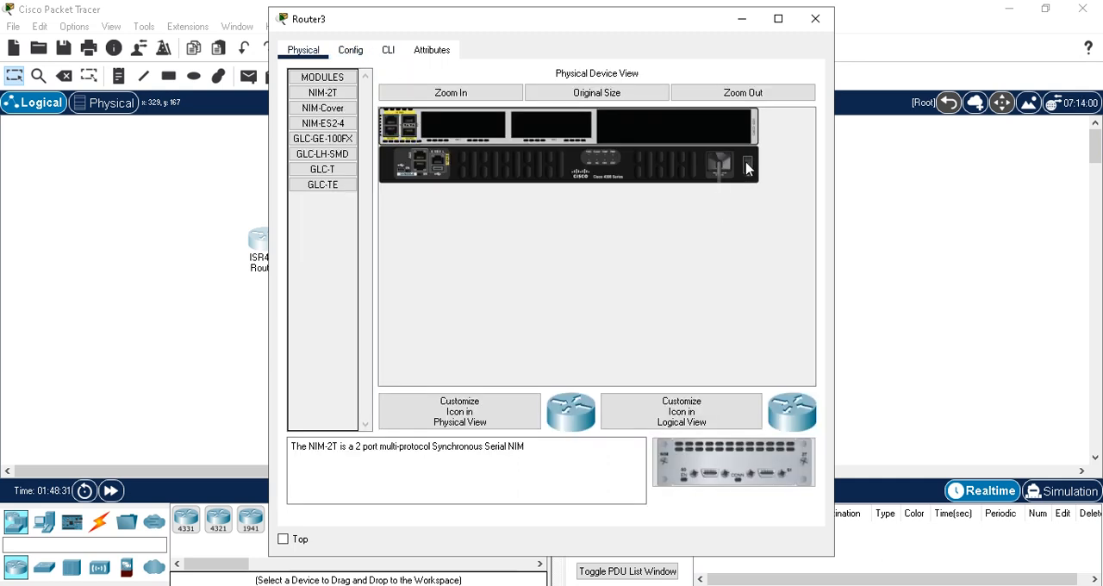
pyautogui.click(322, 97)
pyautogui.moveTo(322, 97); pyautogui.dragTo(463, 128)
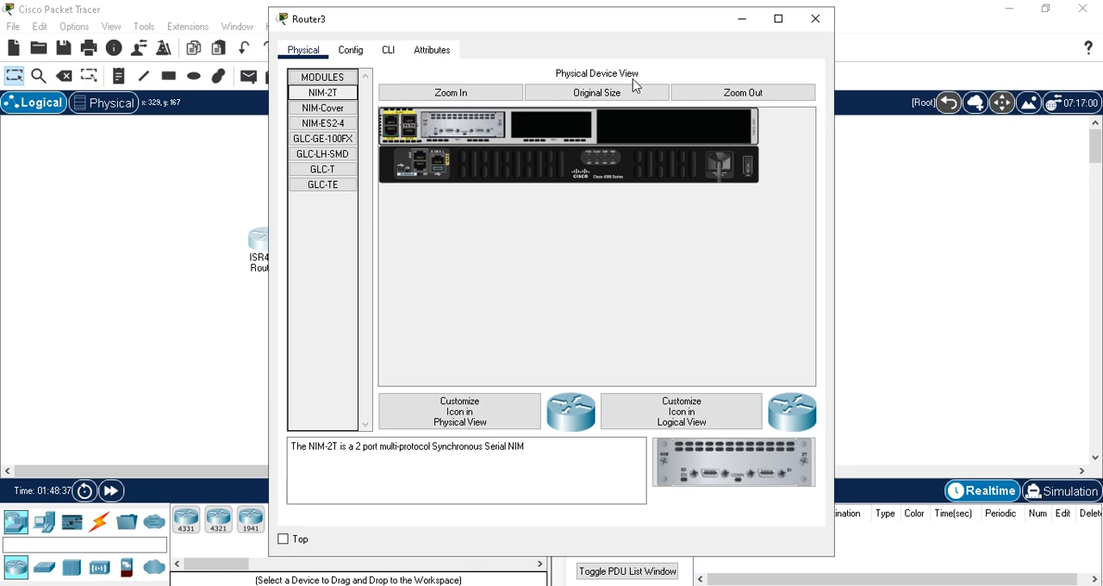
pyautogui.click(748, 172)
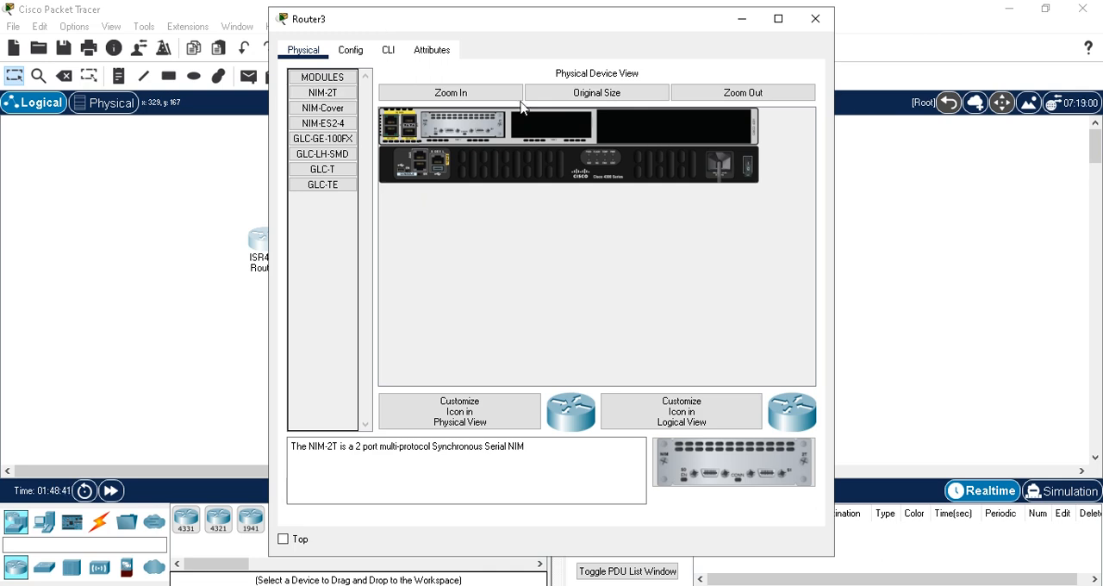
# Step: Set Router3's display name to Router1 and its hostname to R1, and save the configuration to NVRAM
pyautogui.click(365, 54)
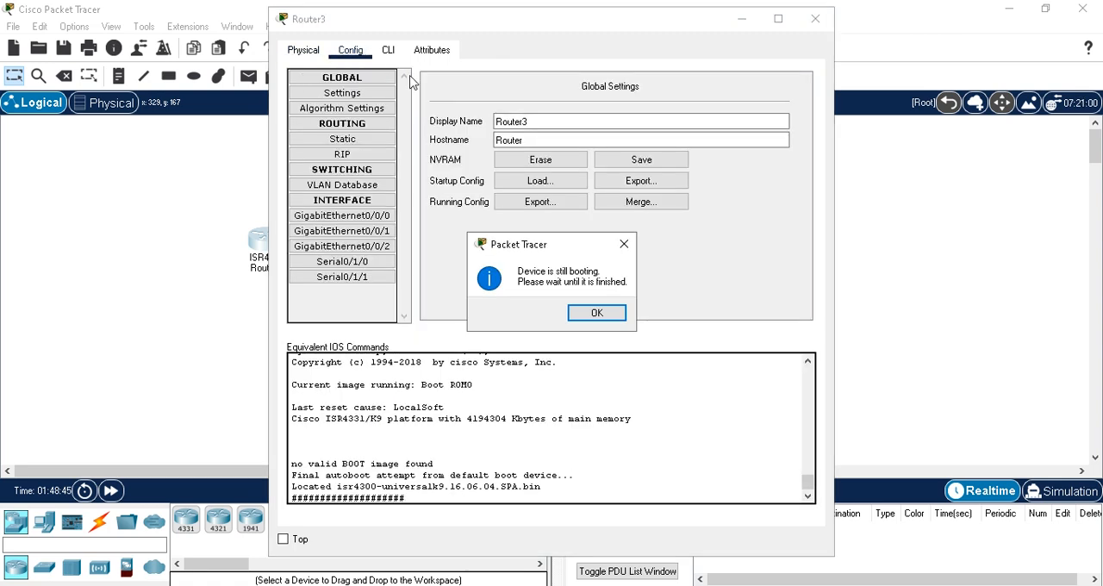
pyautogui.click(608, 317)
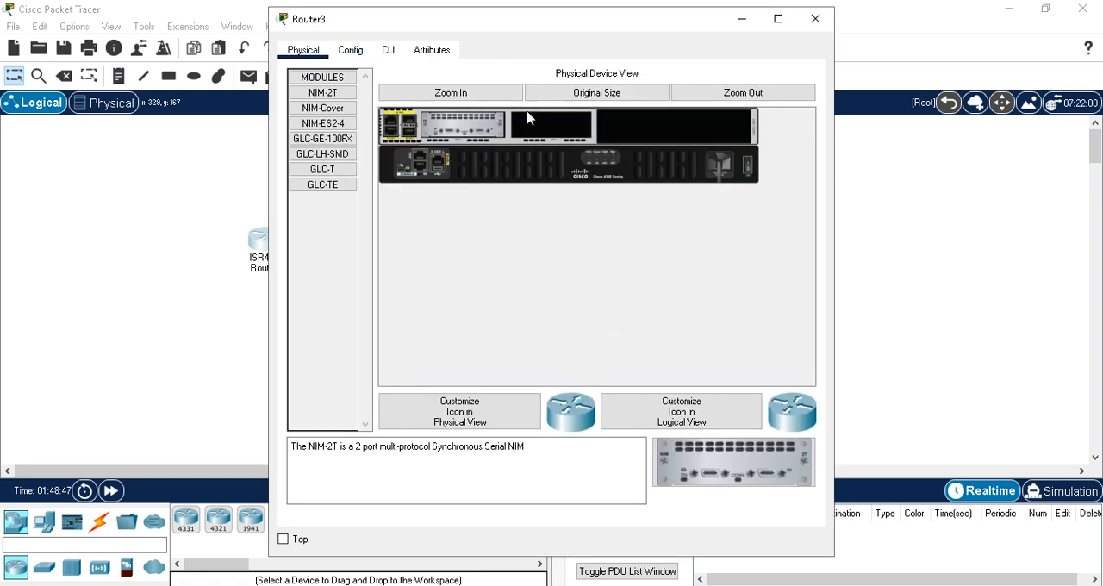
pyautogui.click(361, 52)
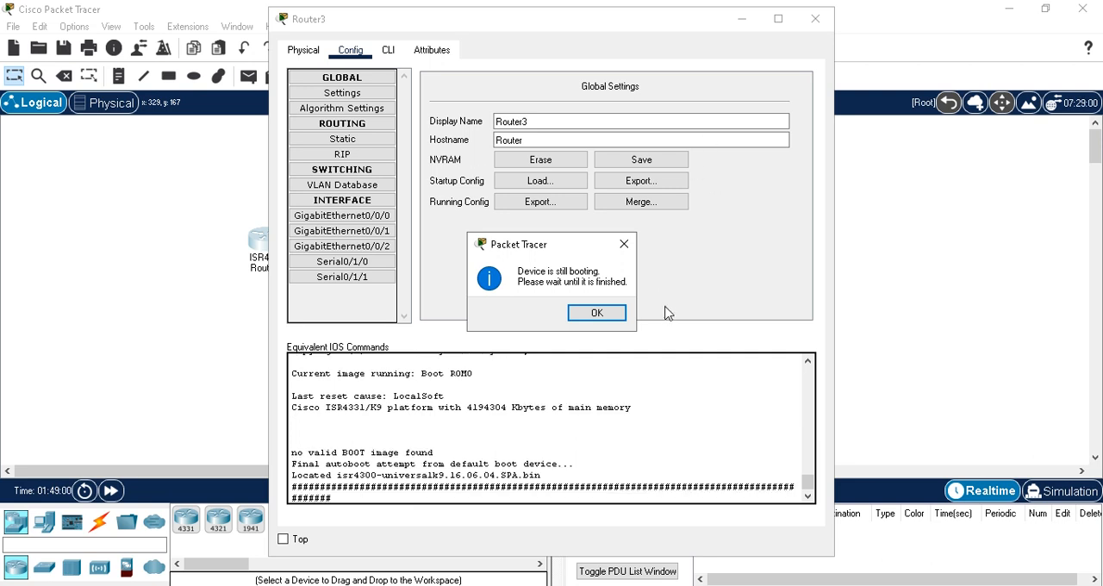
pyautogui.click(603, 313)
pyautogui.moveTo(522, 122); pyautogui.dragTo(551, 118)
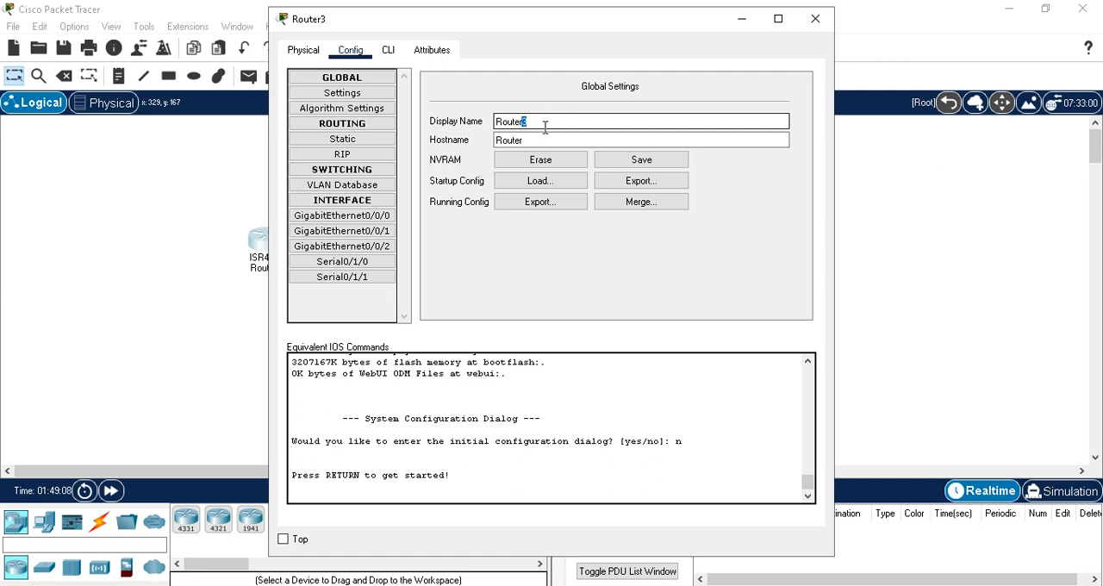
pyautogui.moveTo(503, 140); pyautogui.dragTo(550, 138)
pyautogui.write('1')
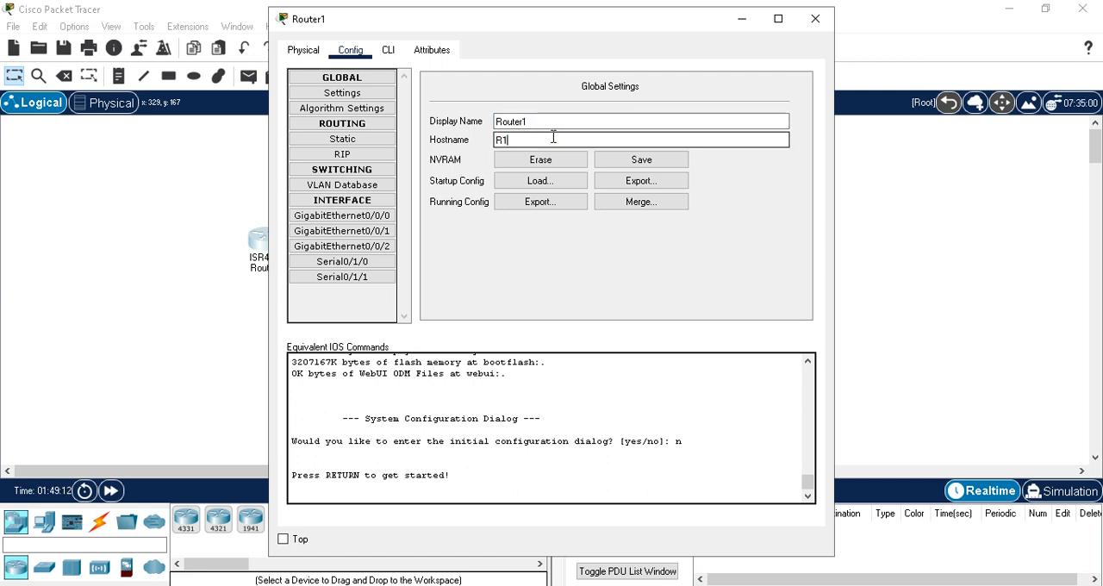
pyautogui.click(649, 163)
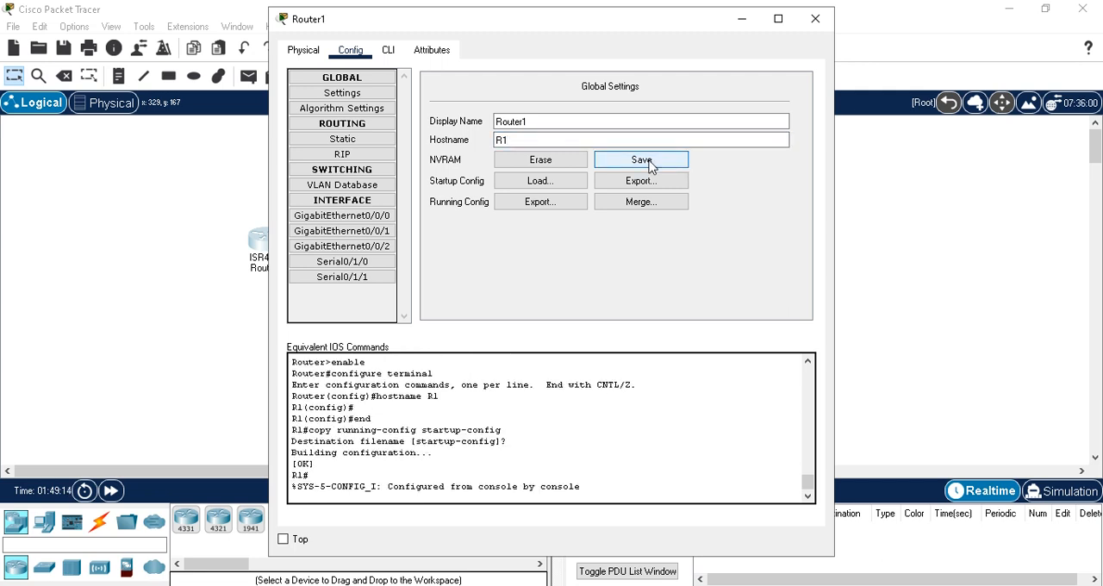
pyautogui.click(741, 21)
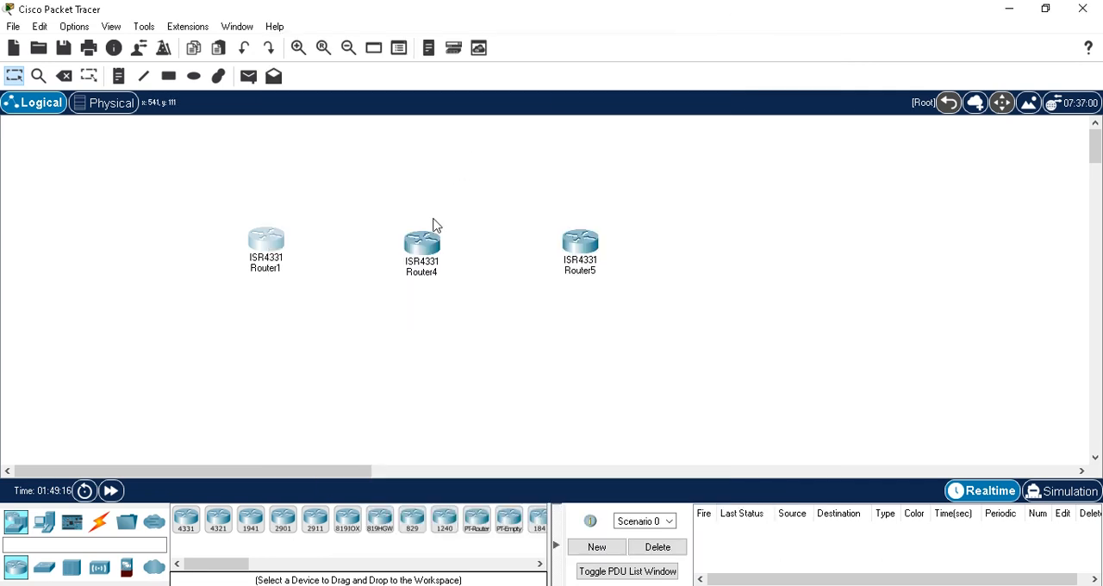
# Step: Install a NIM-2T module in the first empty slot of Router4 while it is powered off, and power it back on
pyautogui.click(426, 252)
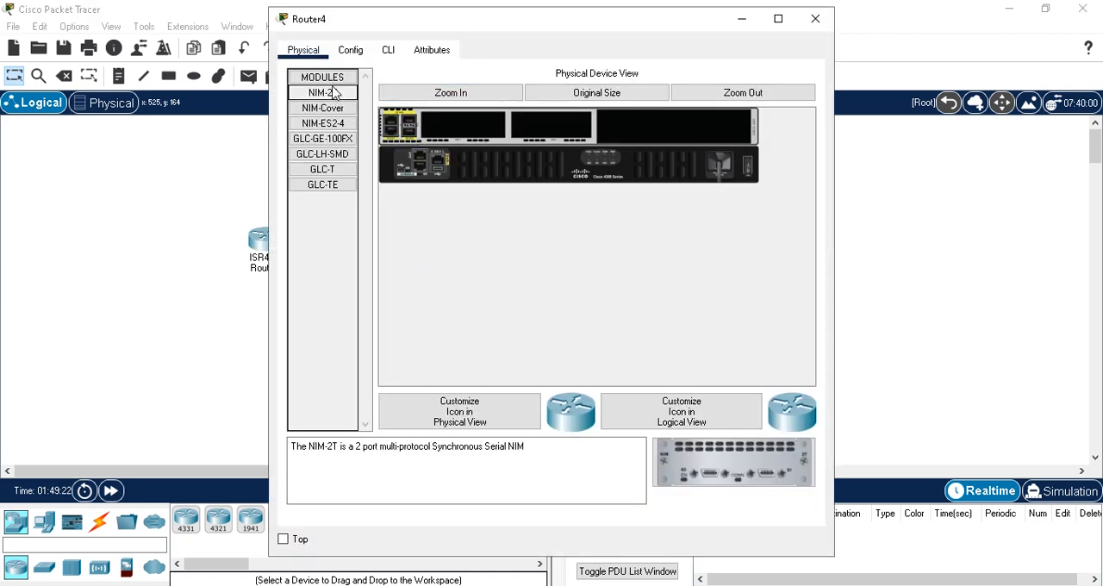
pyautogui.moveTo(334, 95); pyautogui.dragTo(422, 121)
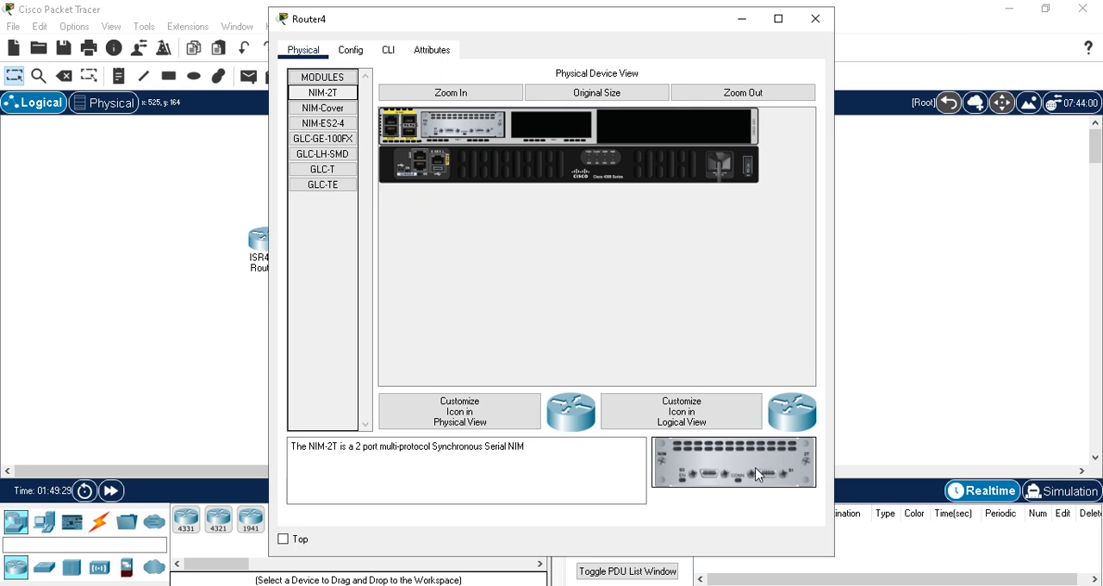
pyautogui.click(368, 50)
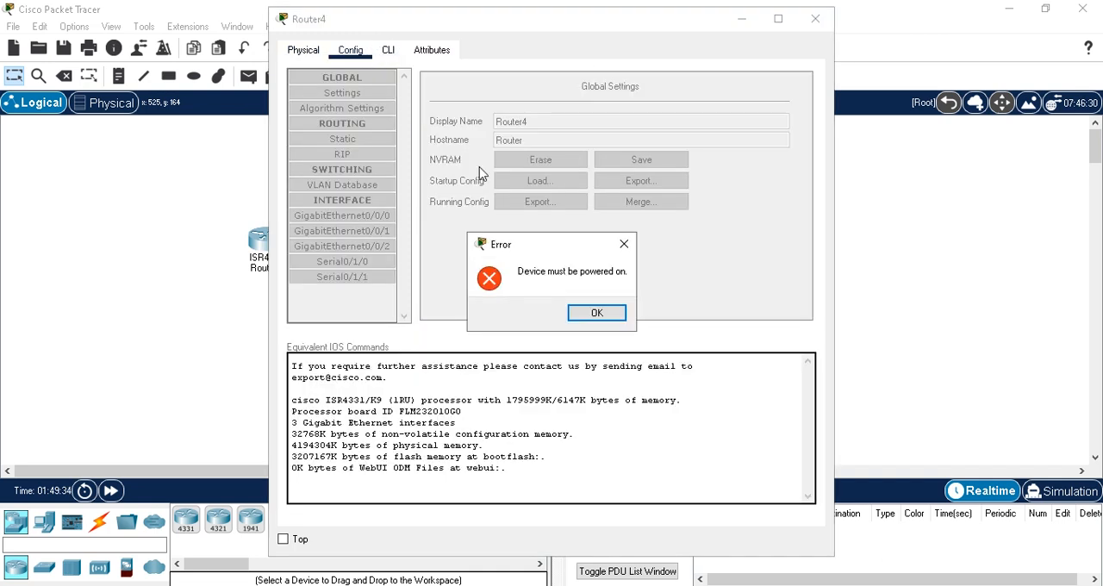
pyautogui.click(605, 314)
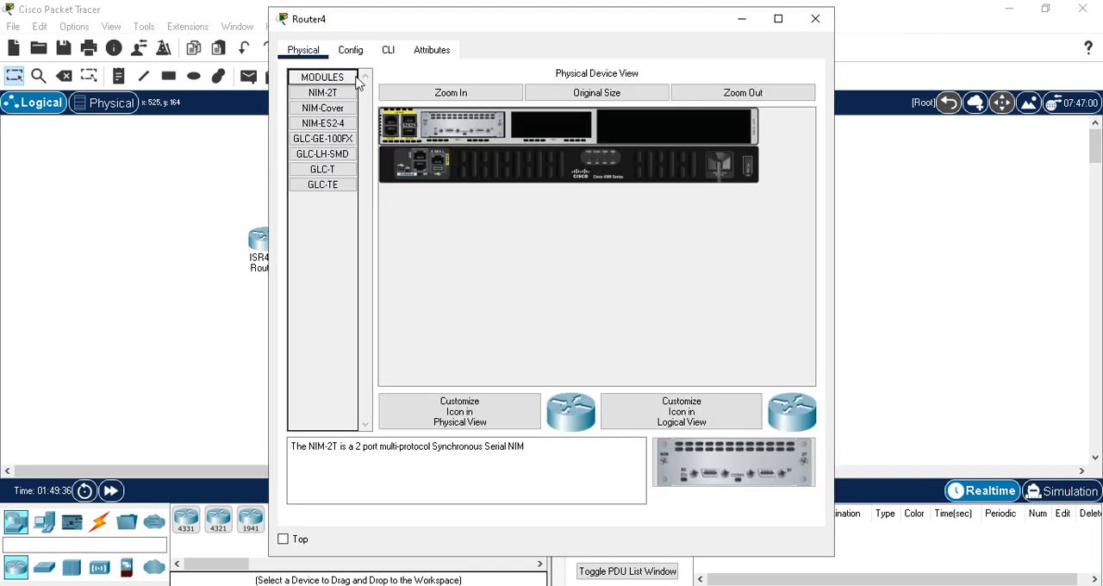
pyautogui.click(749, 170)
pyautogui.click(741, 18)
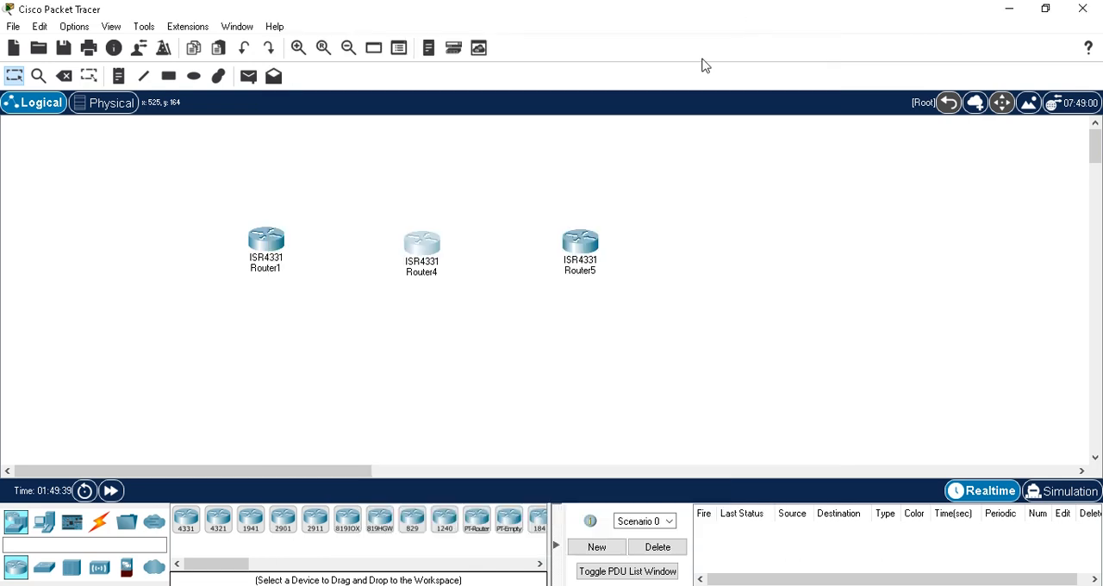
# Step: Install a NIM-2T module in the first empty slot of Router5 with its power off, and switch it back on
pyautogui.click(584, 244)
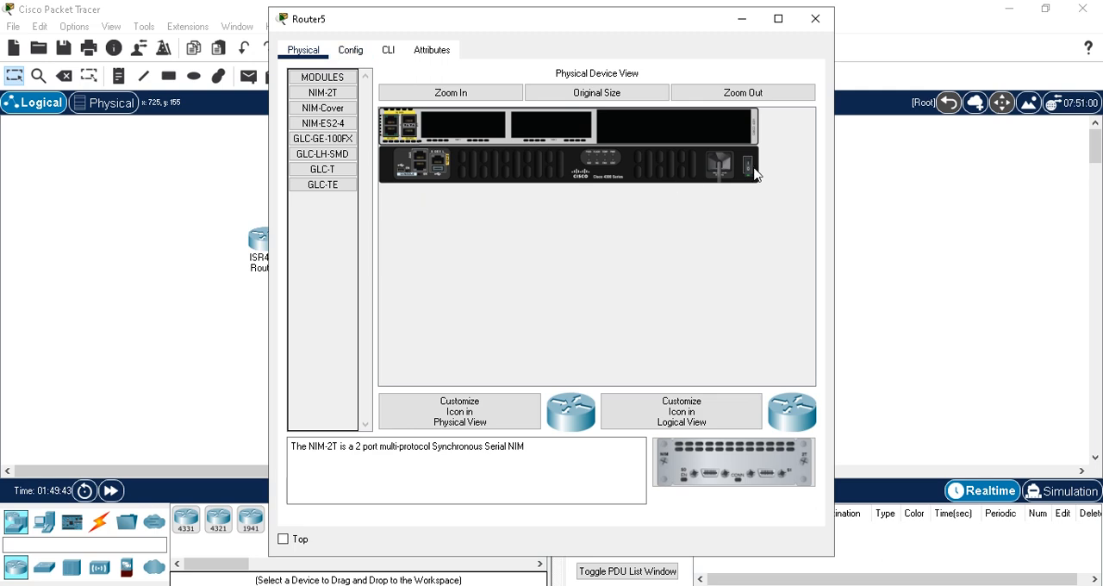
pyautogui.moveTo(318, 93); pyautogui.dragTo(467, 129)
pyautogui.click(638, 317)
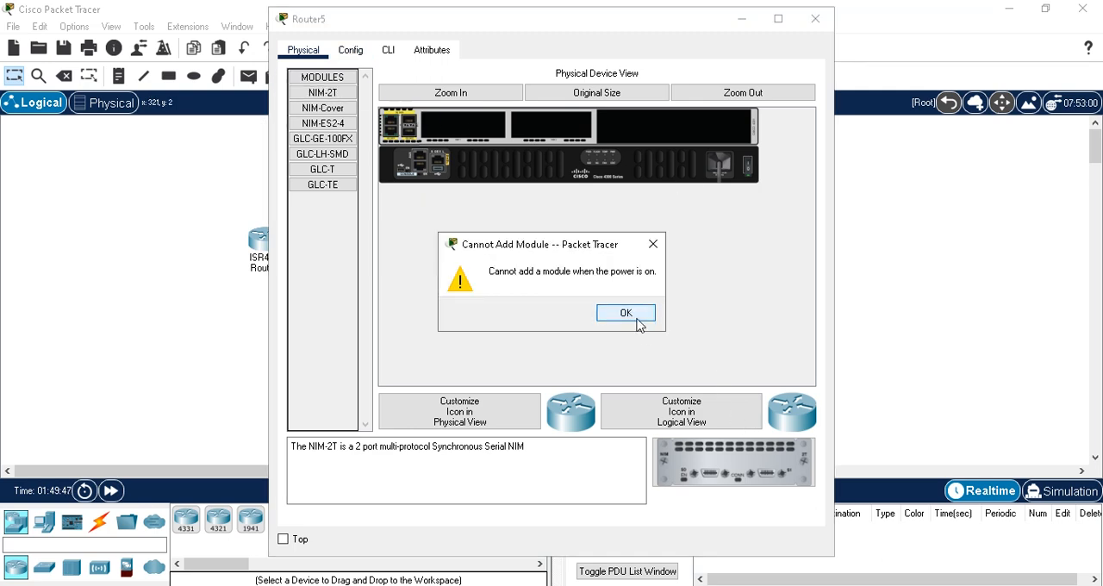
pyautogui.moveTo(322, 93); pyautogui.dragTo(455, 127)
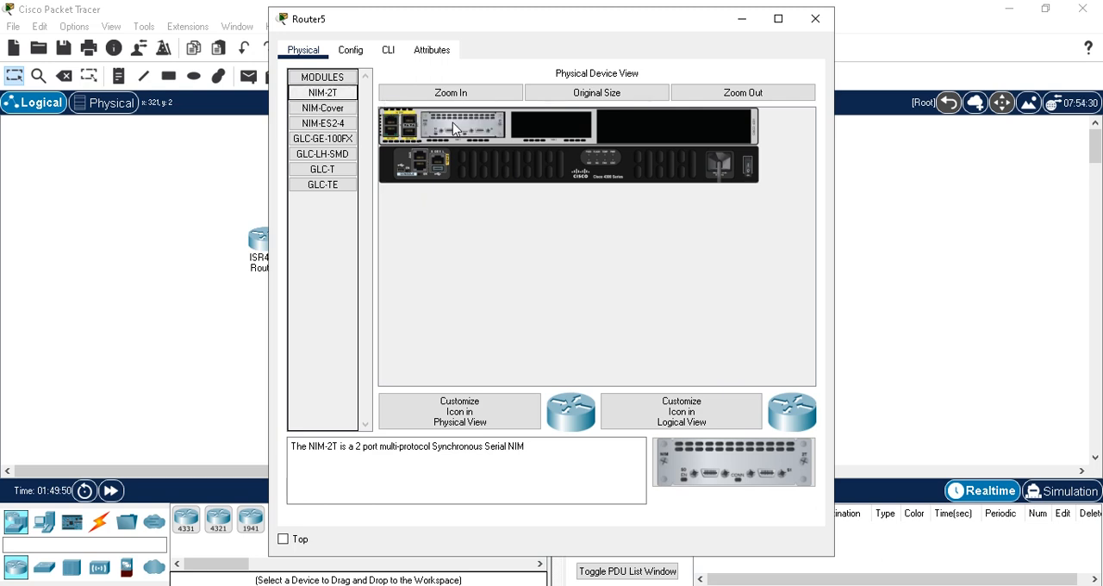
pyautogui.click(747, 169)
pyautogui.click(741, 24)
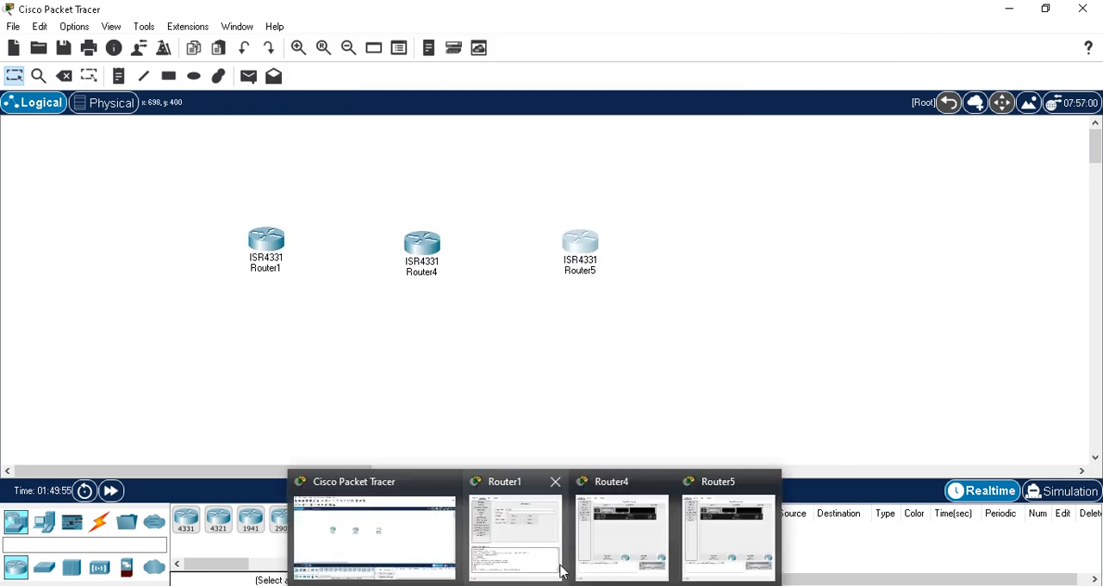
# Step: Set Router4's display name to Router2 and its hostname to R2, and save the configuration to NVRAM
pyautogui.click(613, 527)
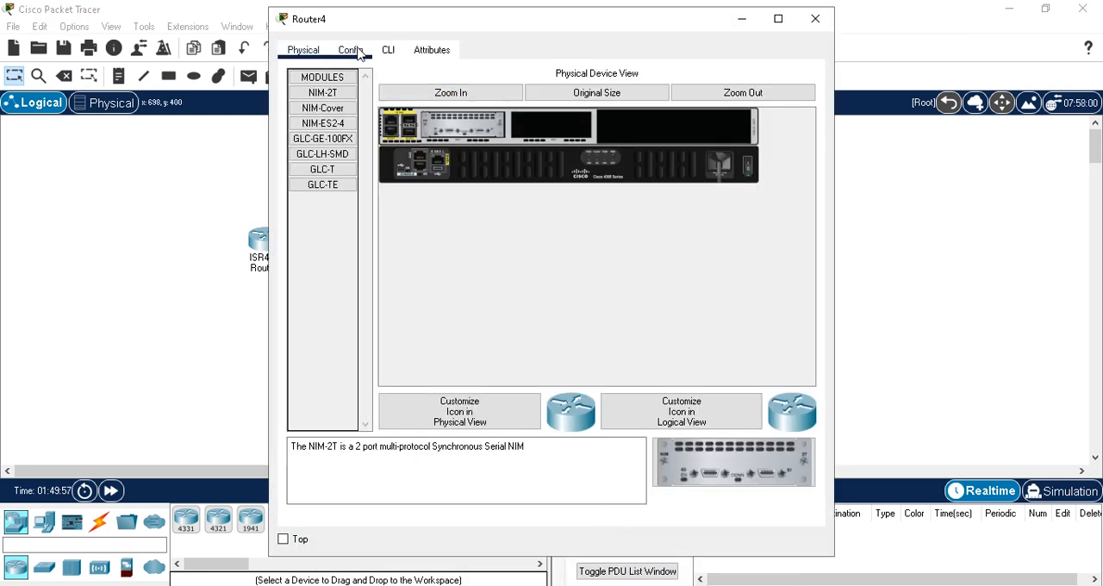
pyautogui.click(388, 50)
pyautogui.click(362, 55)
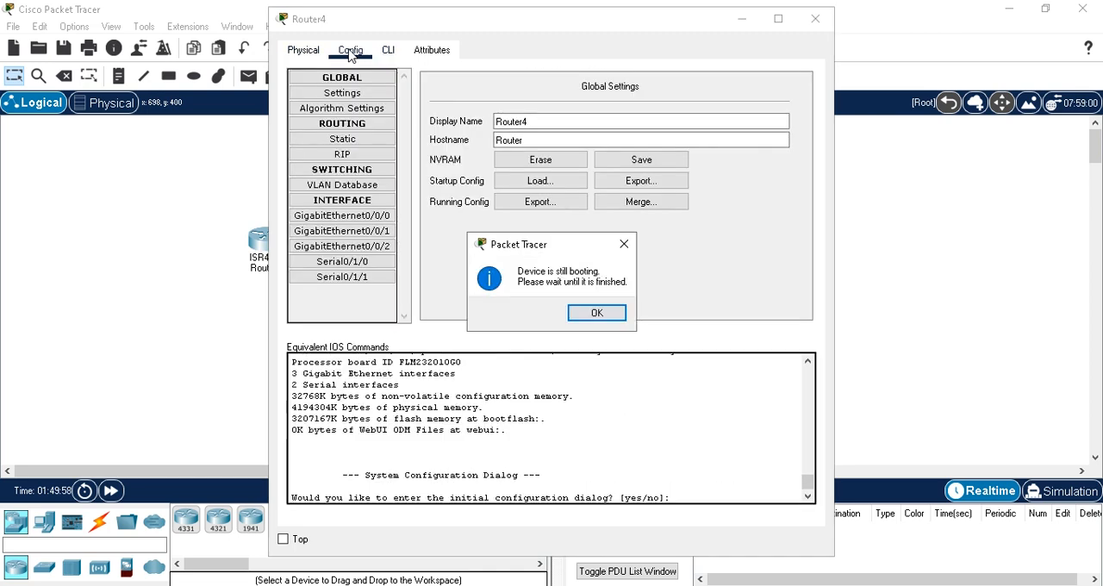
pyautogui.click(616, 319)
pyautogui.moveTo(525, 122); pyautogui.dragTo(549, 121)
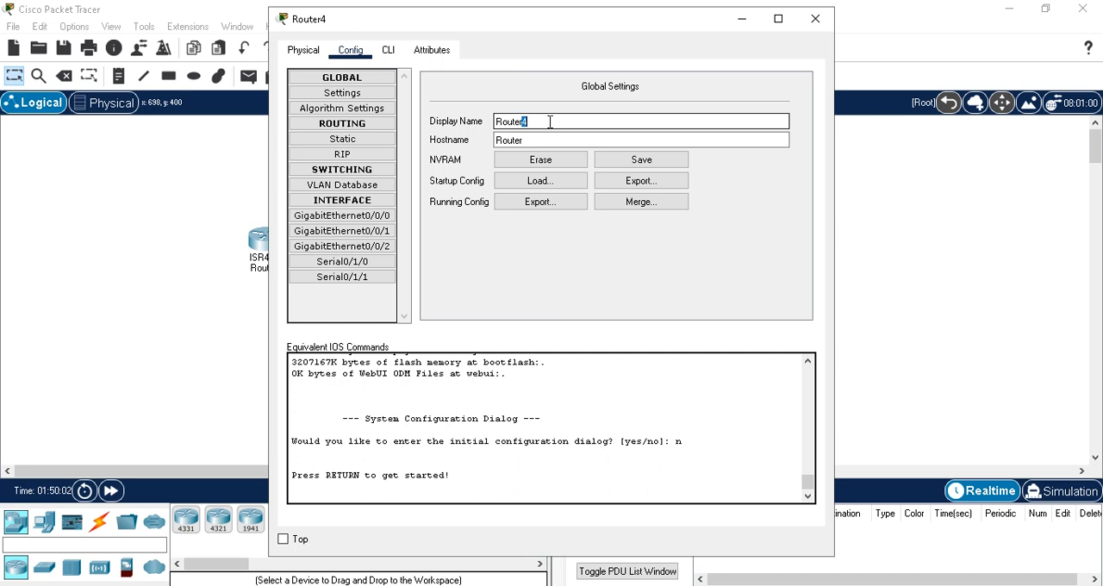
pyautogui.press('BackSpace')
pyautogui.click(526, 141)
pyautogui.moveTo(503, 146); pyautogui.dragTo(554, 146)
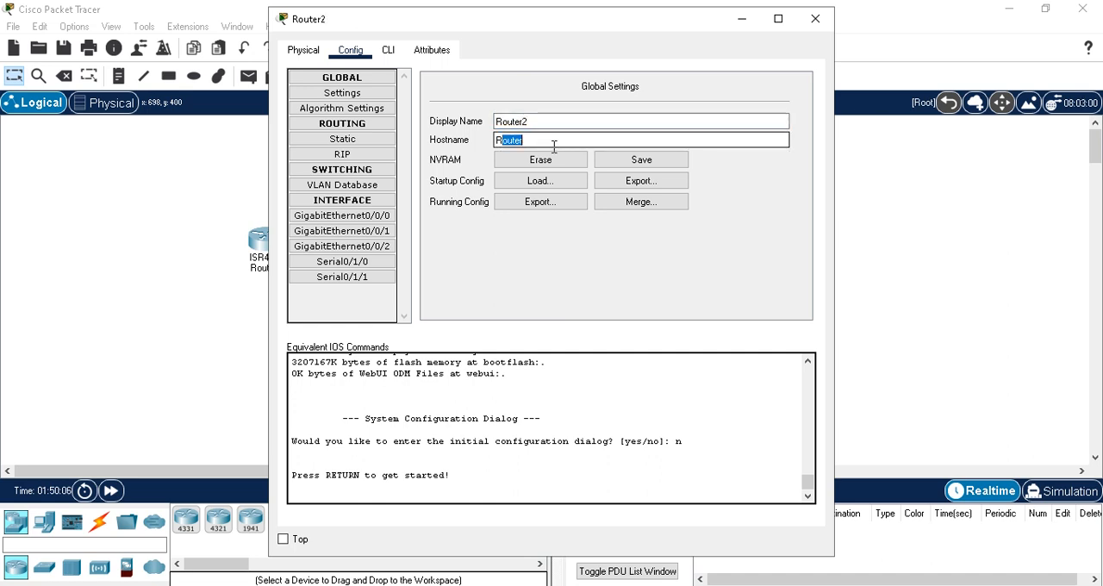
pyautogui.write('2')
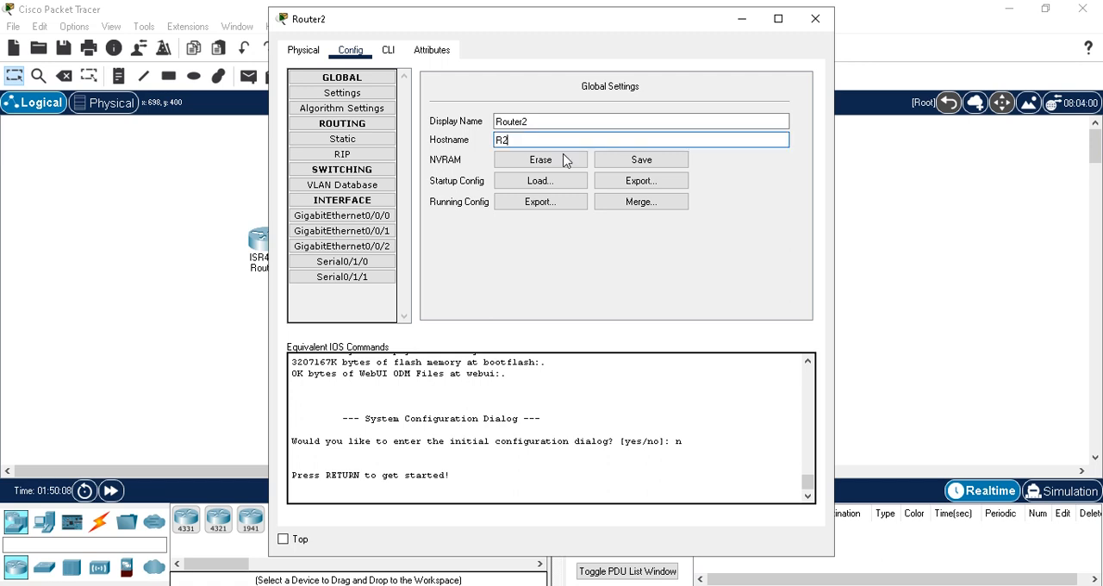
pyautogui.click(607, 159)
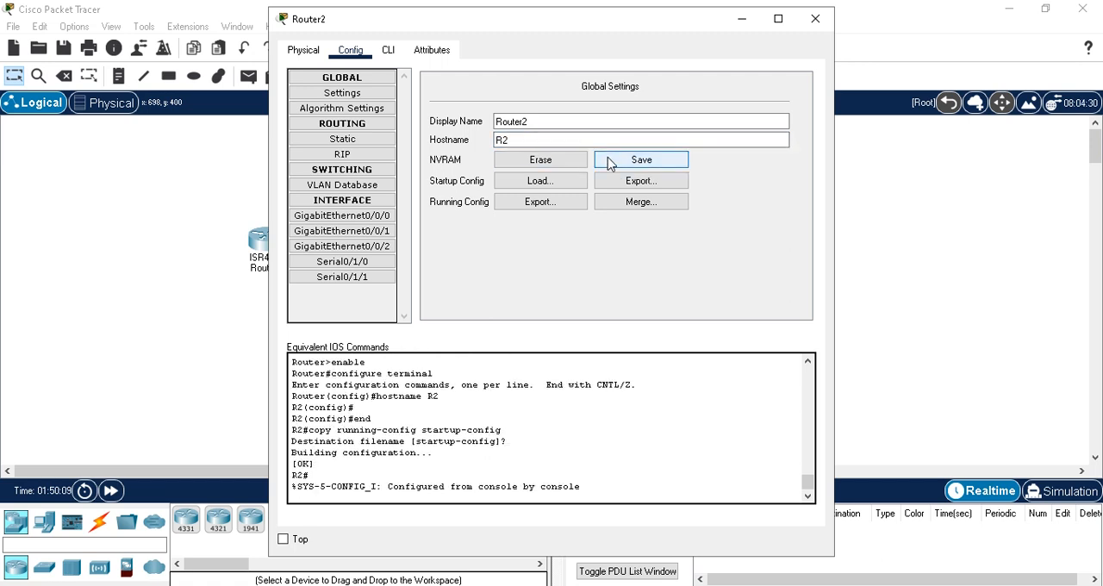
pyautogui.click(741, 19)
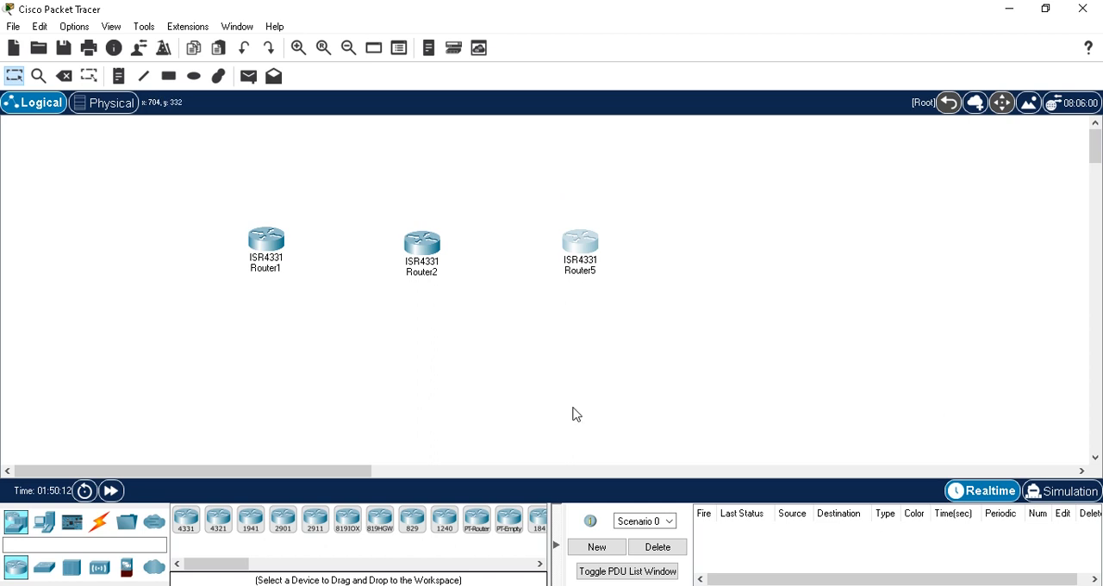
# Step: Set Router5's display name to Router3 and its hostname to R3, and save the configuration to NVRAM
pyautogui.click(575, 248)
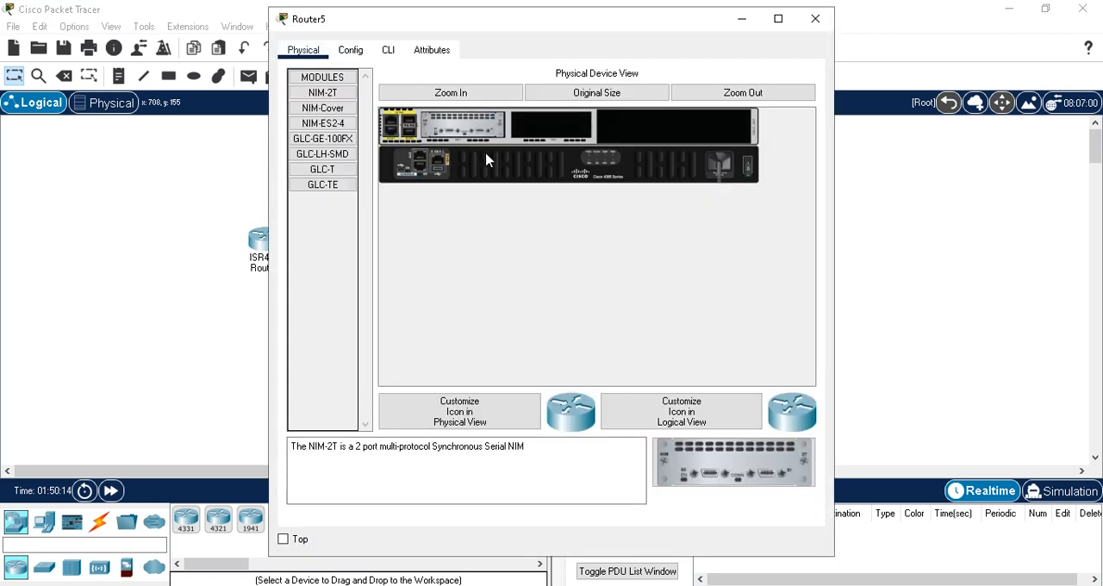
pyautogui.click(363, 53)
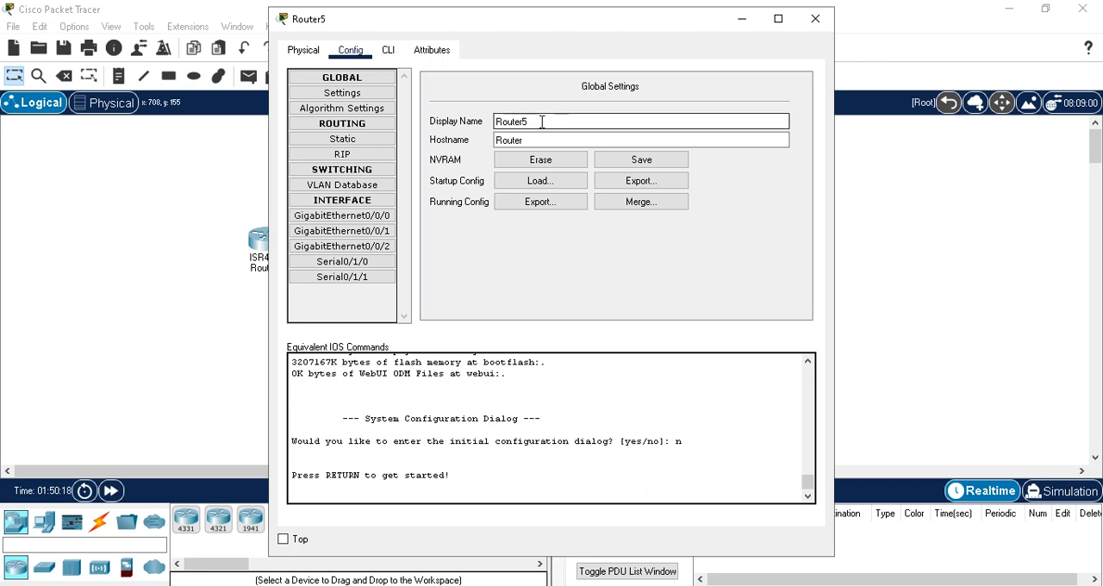
pyautogui.moveTo(521, 122); pyautogui.dragTo(506, 147)
pyautogui.write('3')
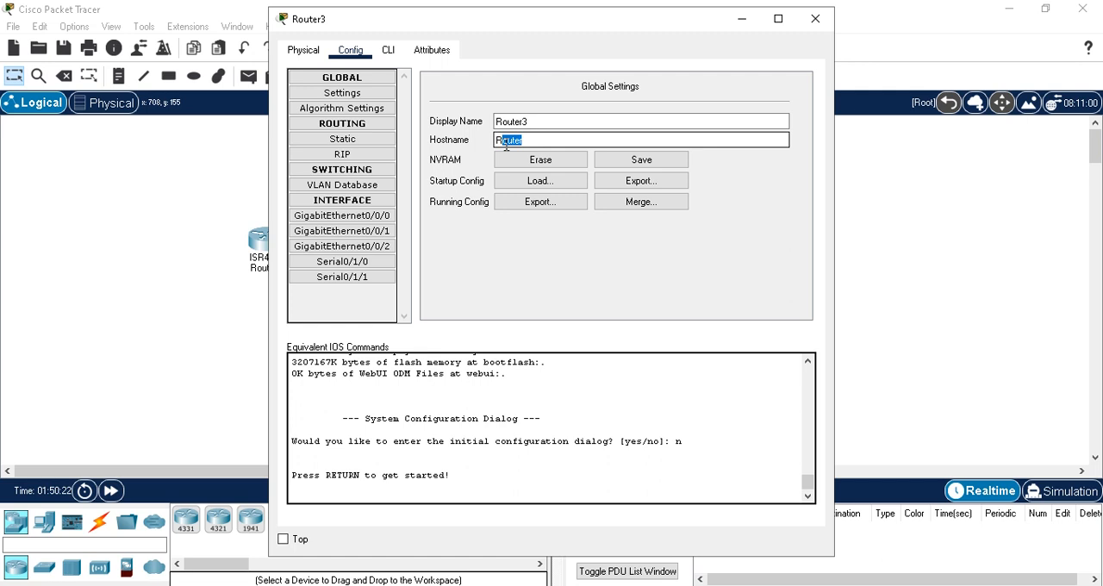
pyautogui.write('3')
pyautogui.click(642, 159)
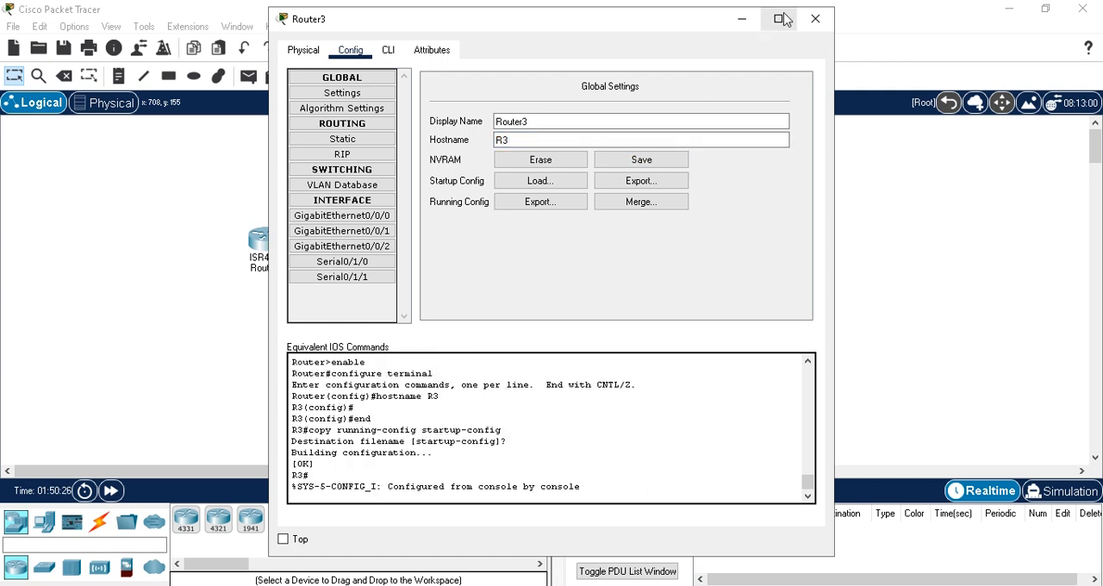
pyautogui.click(741, 21)
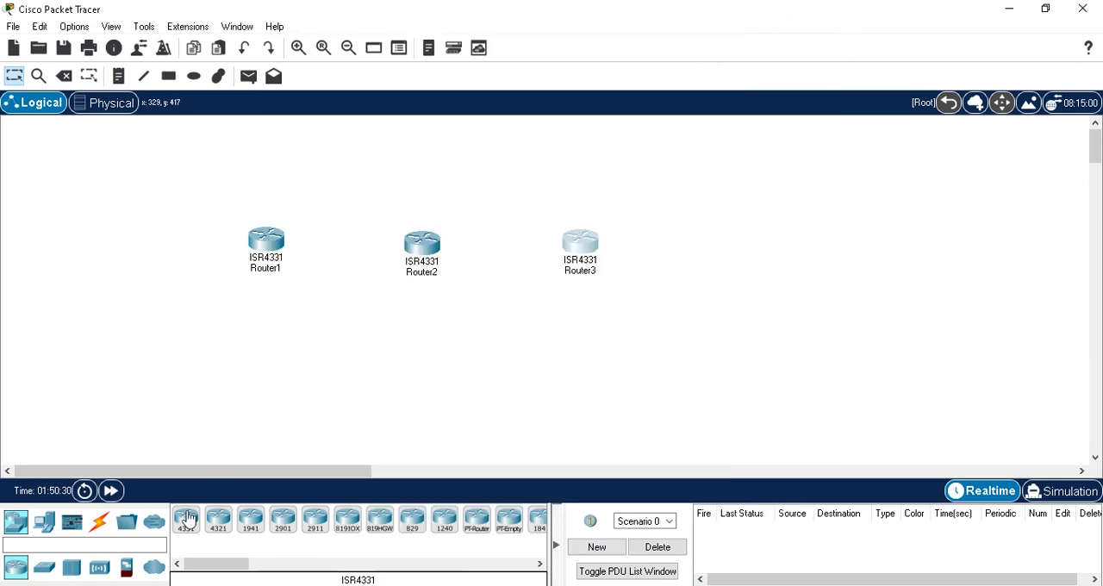
# Step: Connect Router1's Serial0/1/0 port to Router2's Serial0/1/0 port with a Serial DTE cable
pyautogui.click(98, 527)
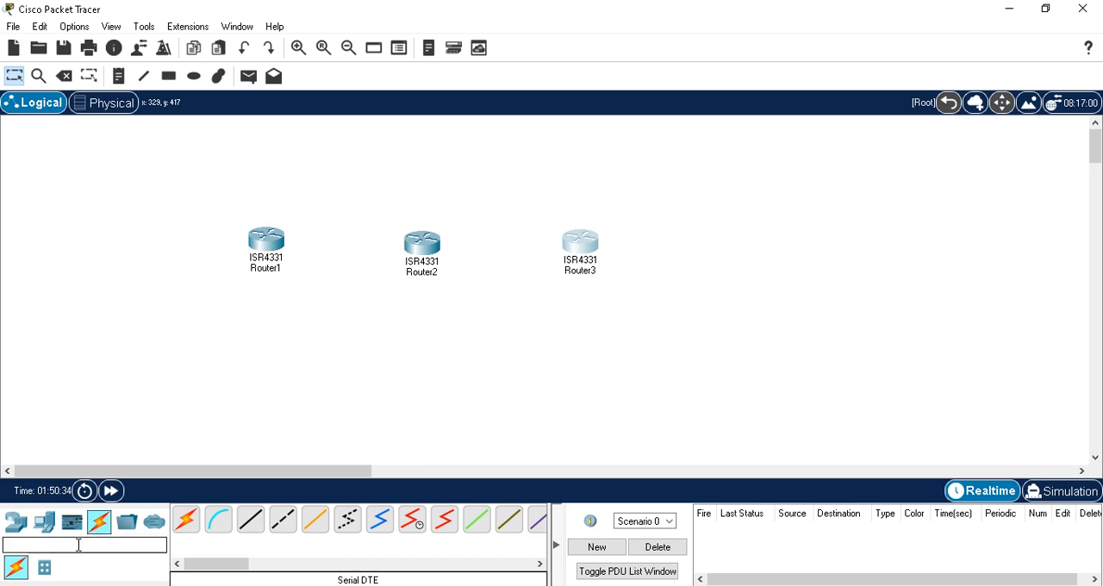
pyautogui.click(444, 528)
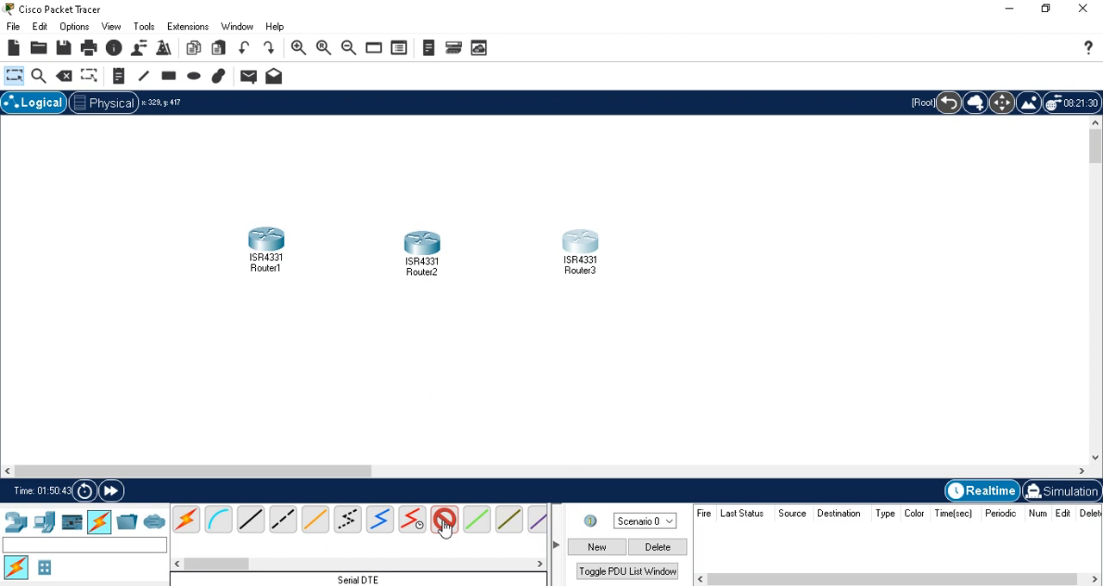
pyautogui.click(267, 244)
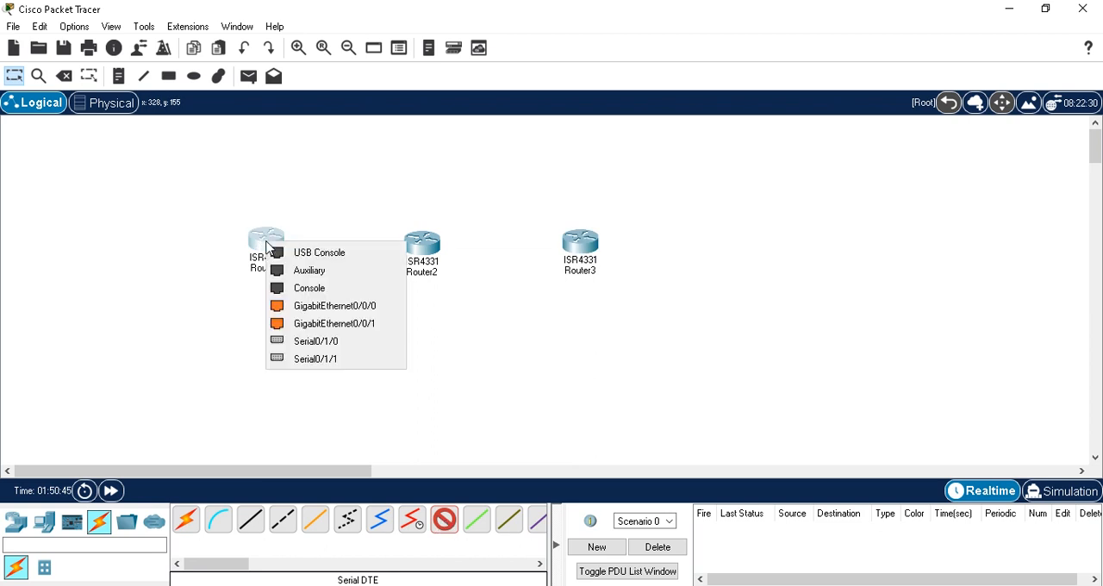
pyautogui.click(326, 343)
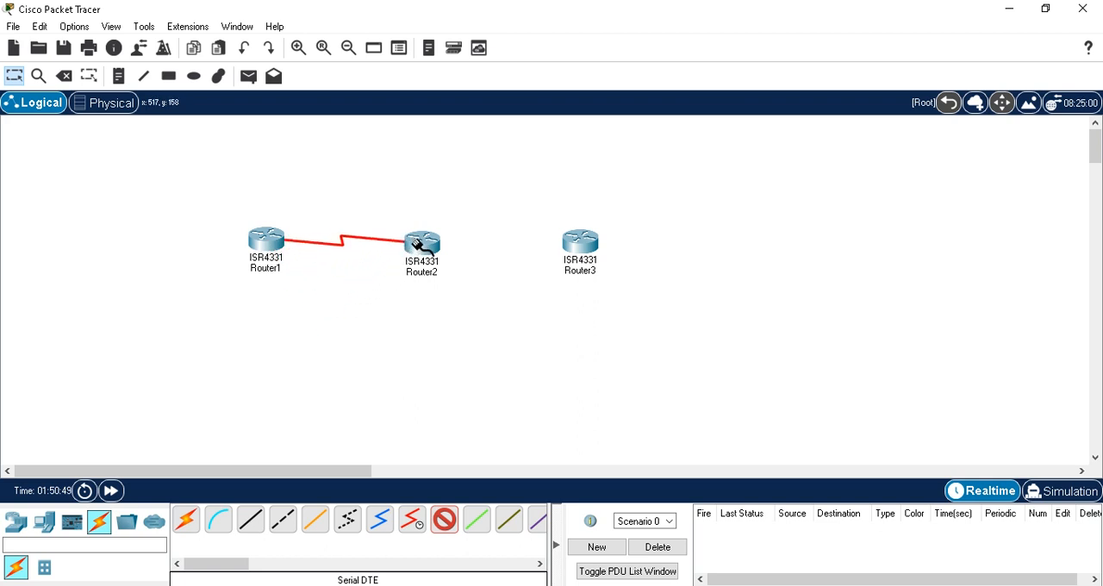
pyautogui.click(420, 247)
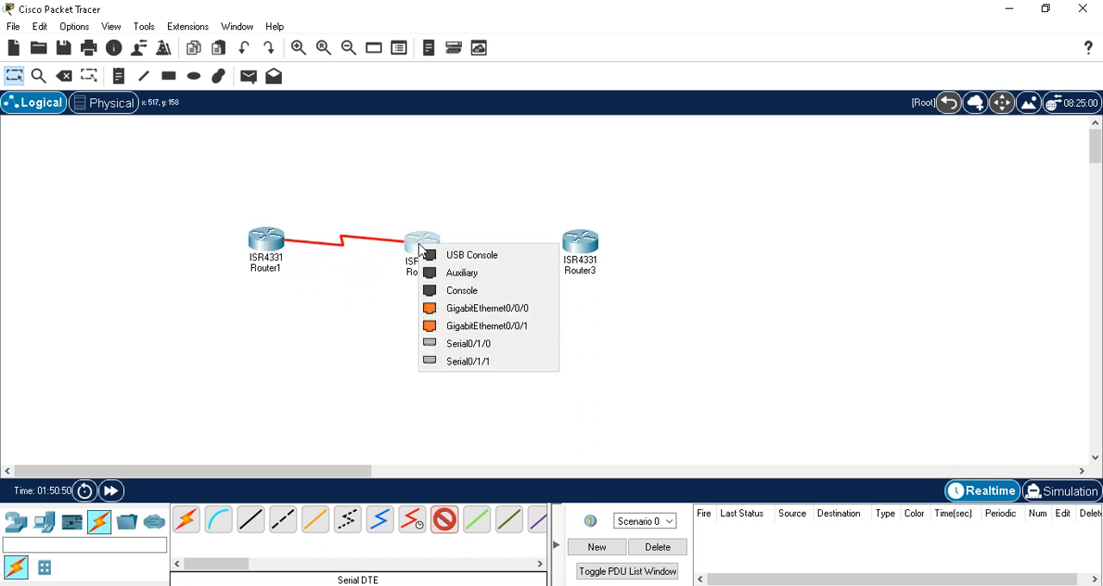
pyautogui.click(461, 345)
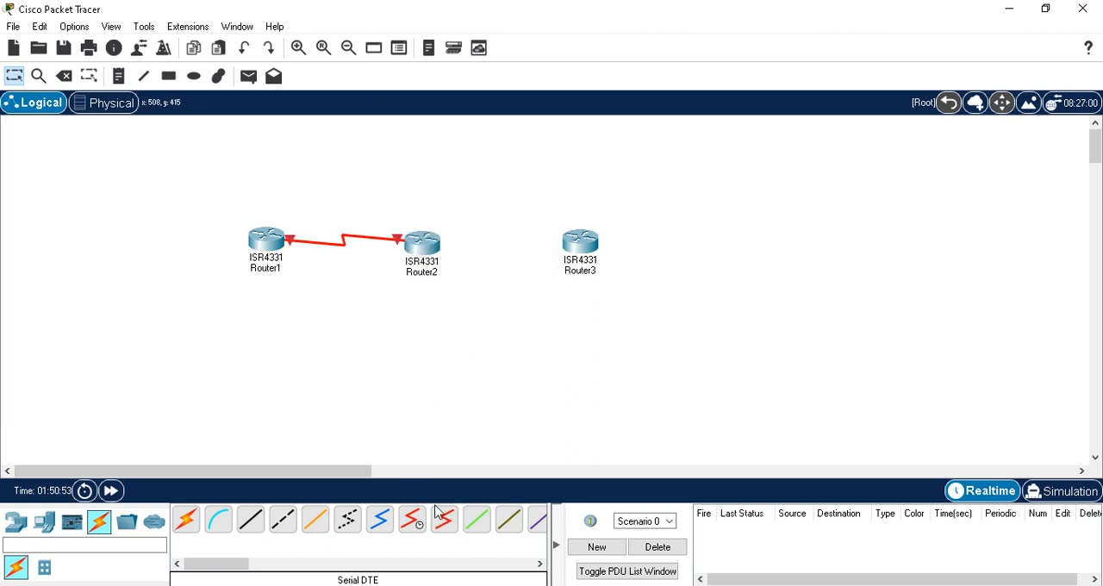
# Step: Connect Router2's Serial0/1/1 port to Router3's Serial0/1/1 port with a Serial DTE cable
pyautogui.click(420, 247)
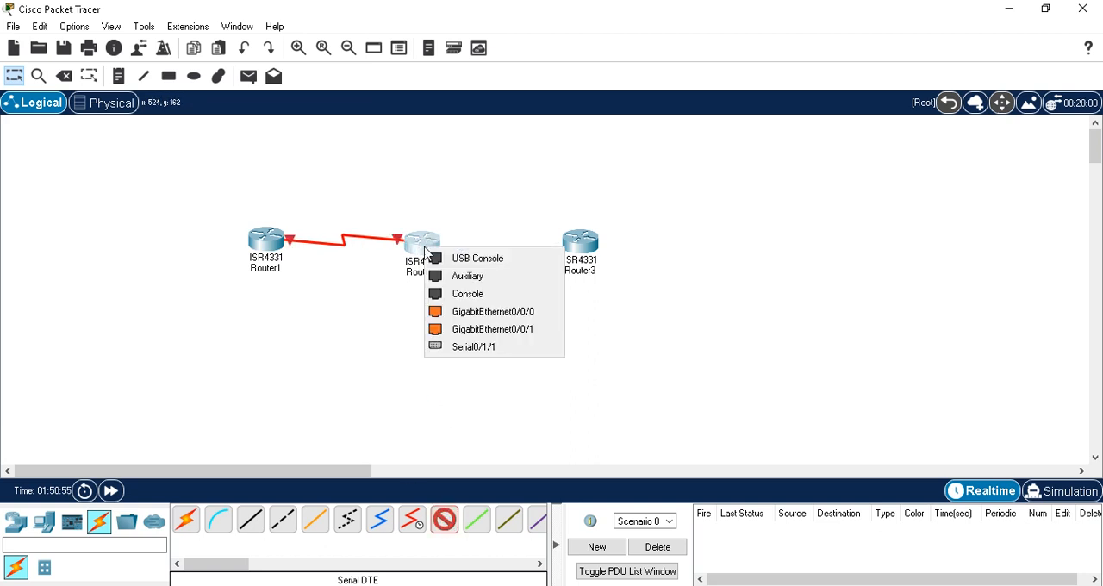
pyautogui.click(481, 349)
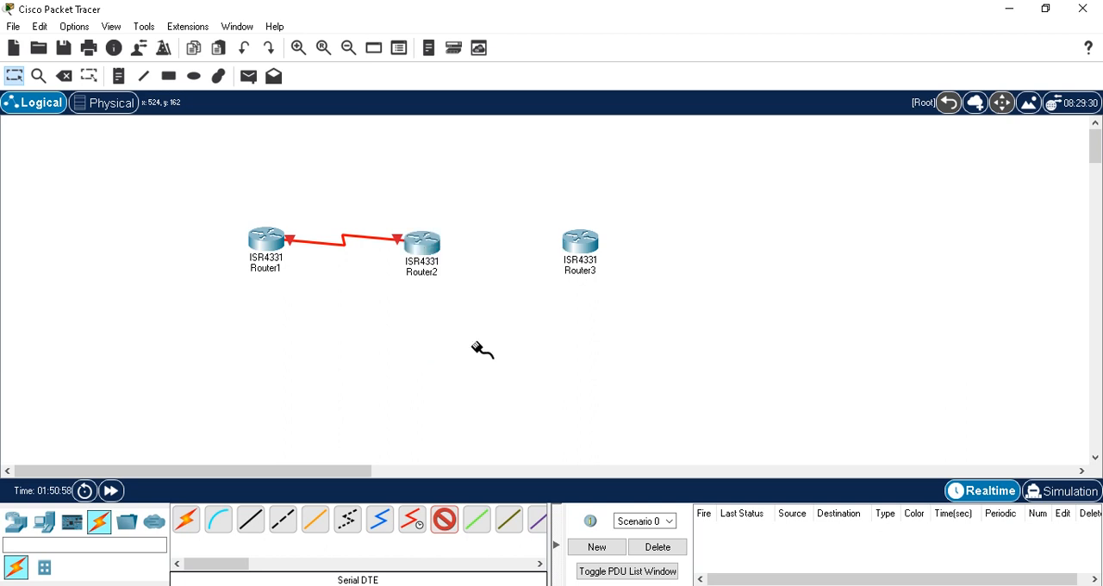
pyautogui.click(575, 243)
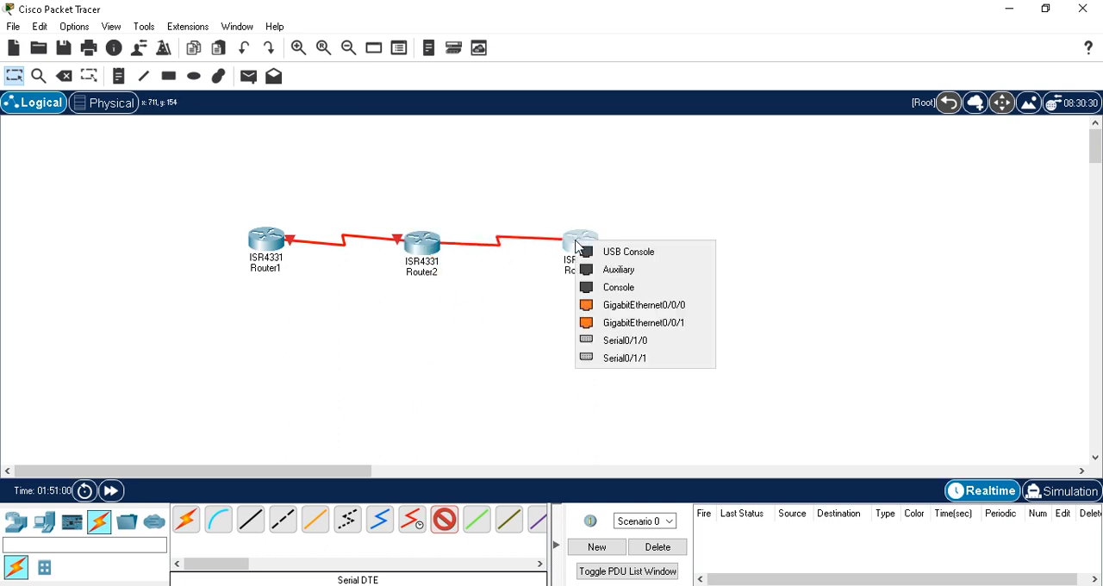
pyautogui.click(626, 358)
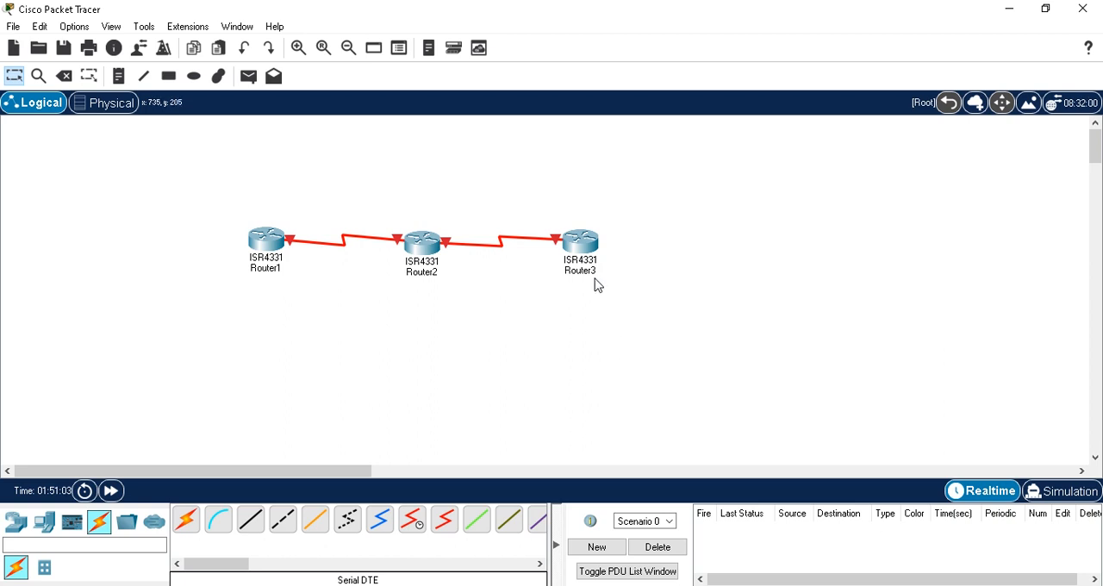
# Step: Move Router3 slightly upward and Router1 slightly downward in the topology
pyautogui.moveTo(585, 248); pyautogui.dragTo(585, 242)
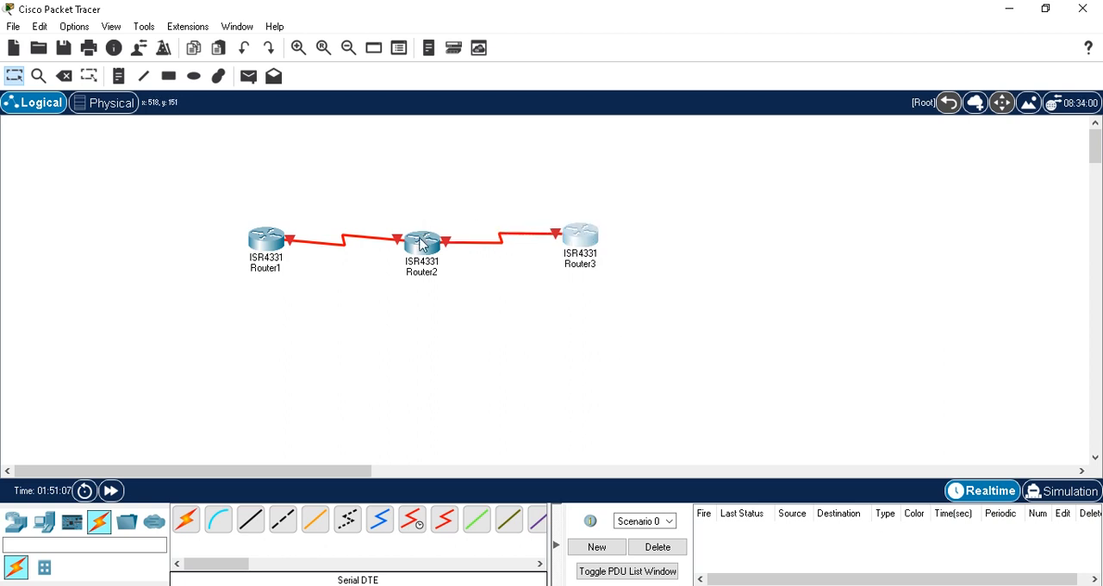
pyautogui.moveTo(421, 244)
pyautogui.moveTo(272, 242); pyautogui.dragTo(270, 253)
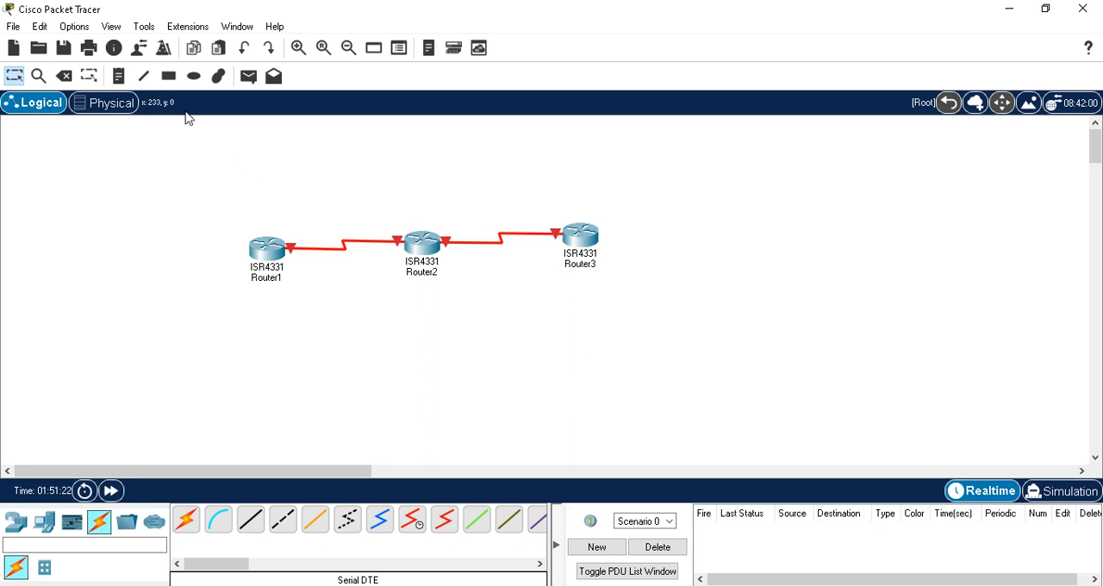
# Step: Place a note reading 192.168.10.0 above the link between Router1 and Router2
pyautogui.click(118, 76)
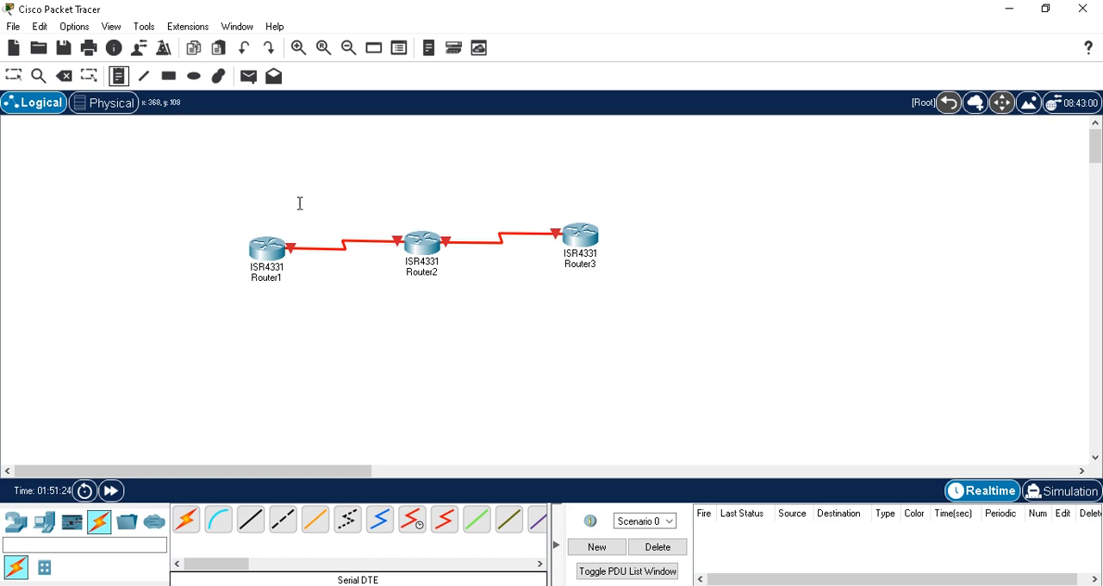
pyautogui.click(343, 220)
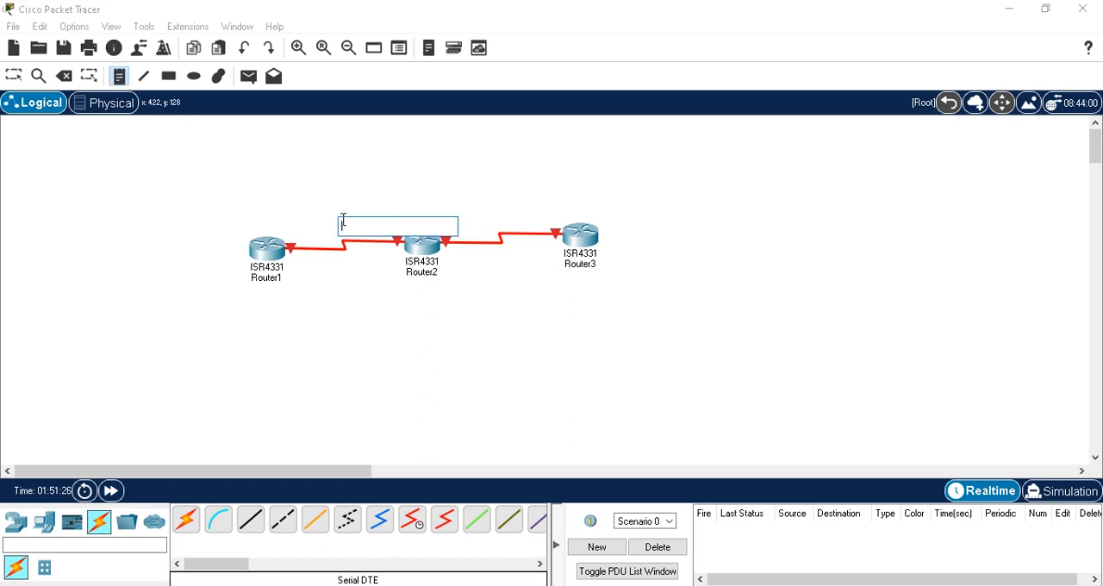
pyautogui.write('192')
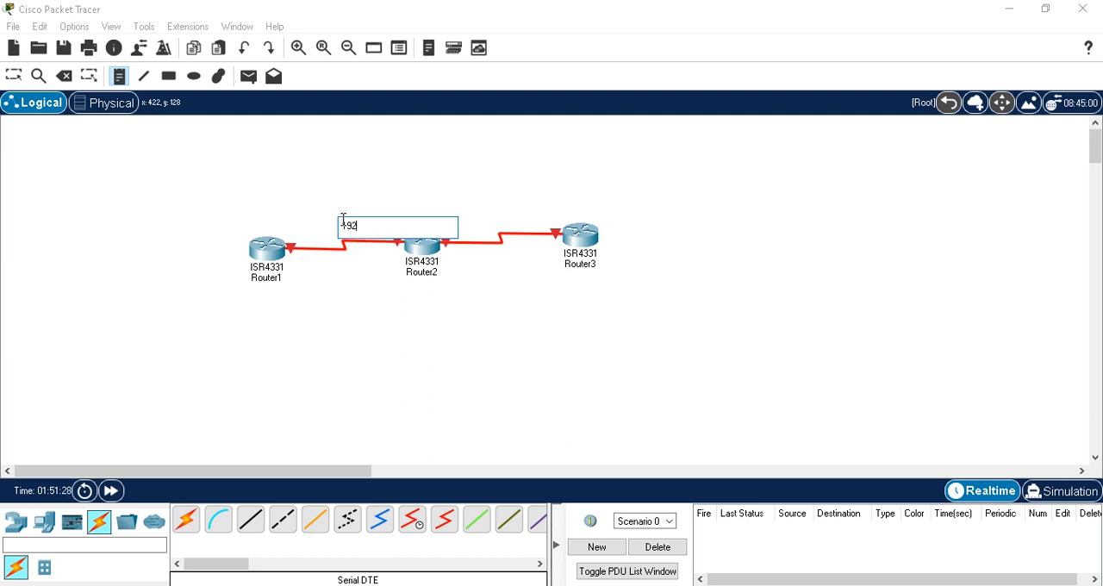
pyautogui.write('.168.12')
pyautogui.press('BackSpace')
pyautogui.write('0.0')
# Step: Place a note reading 192.168.20.0 above the link between Router2 and Router3
pyautogui.click(500, 213)
pyautogui.write('19')
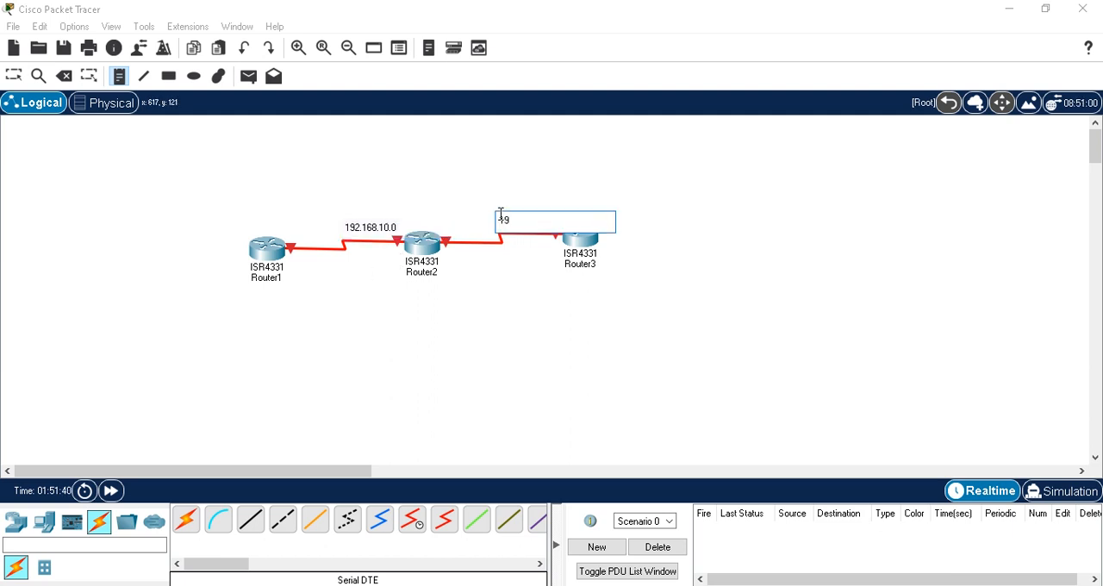
pyautogui.write('2.168.20.0')
pyautogui.press('Escape')
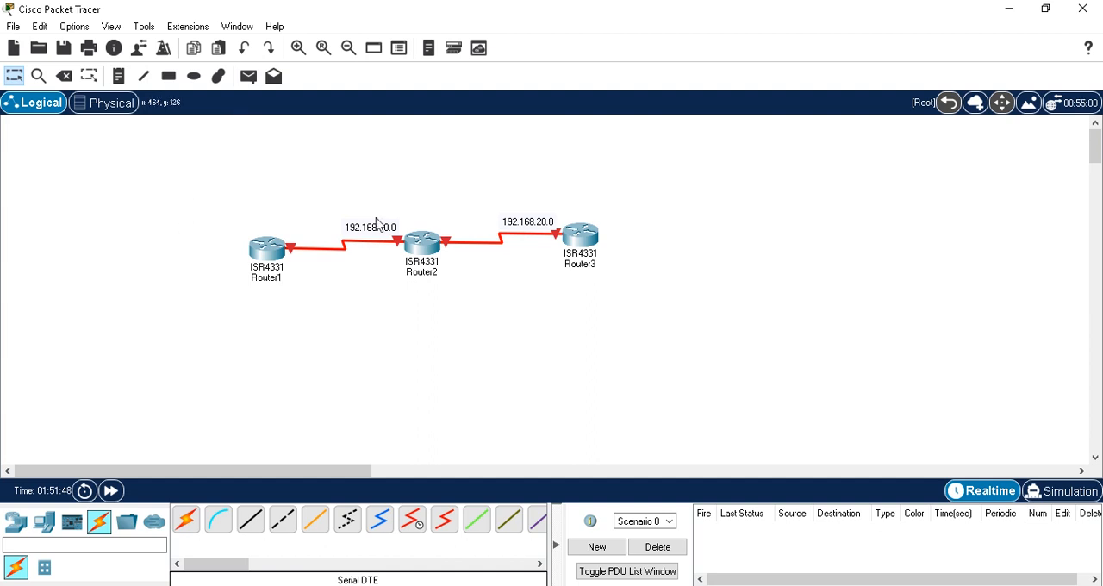
# Step: Reposition the 192.168.10.0 and 192.168.20.0 notes so each is centred over its own serial link
pyautogui.moveTo(377, 227); pyautogui.dragTo(347, 233)
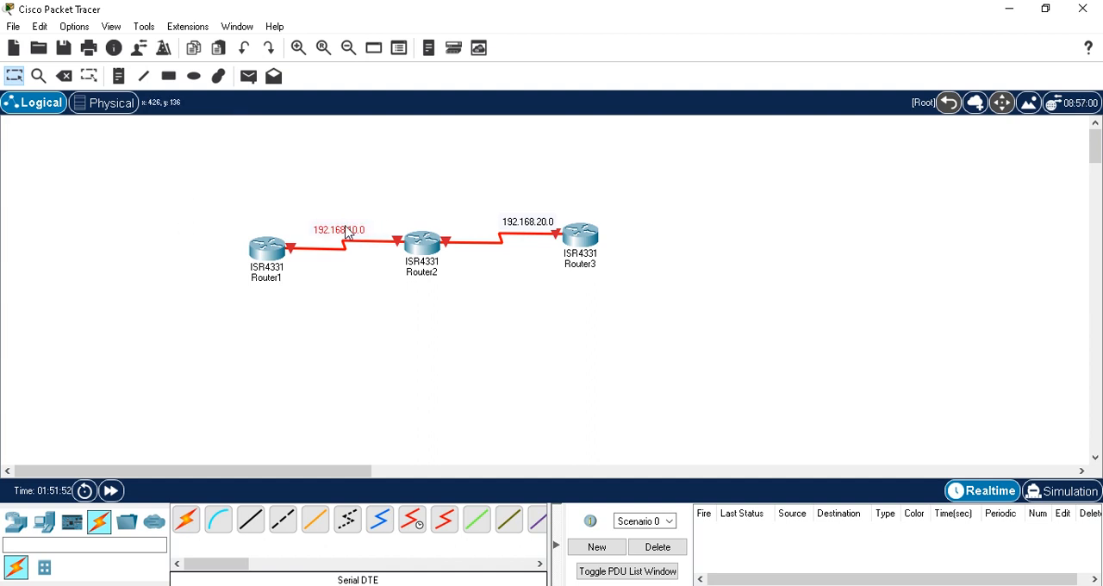
pyautogui.moveTo(526, 223); pyautogui.dragTo(502, 226)
pyautogui.click(523, 300)
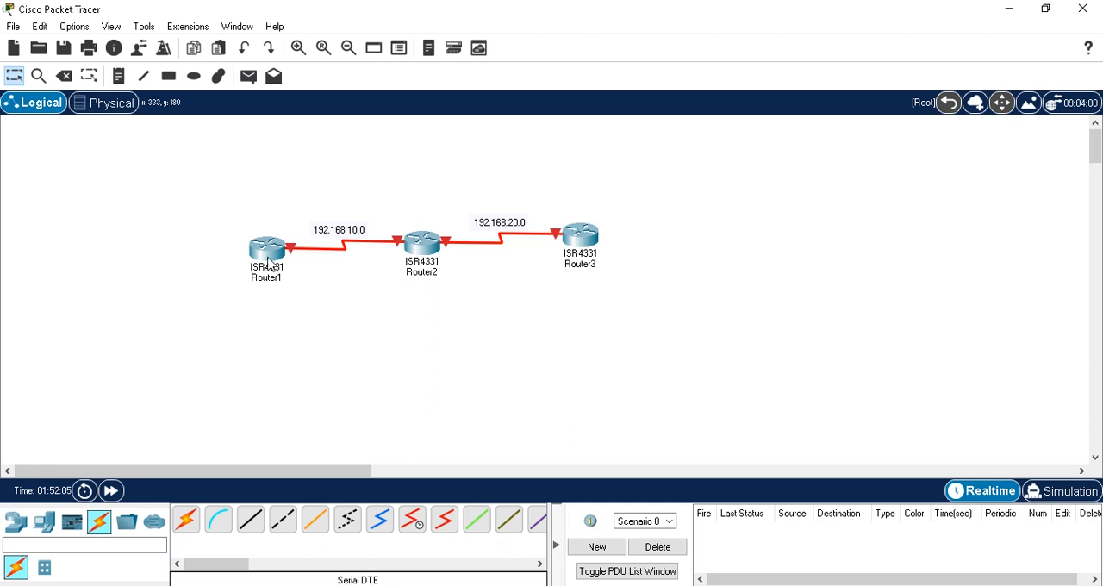
# Step: Open Router1's command line and enter global configuration mode with configure terminal
pyautogui.moveTo(261, 256)
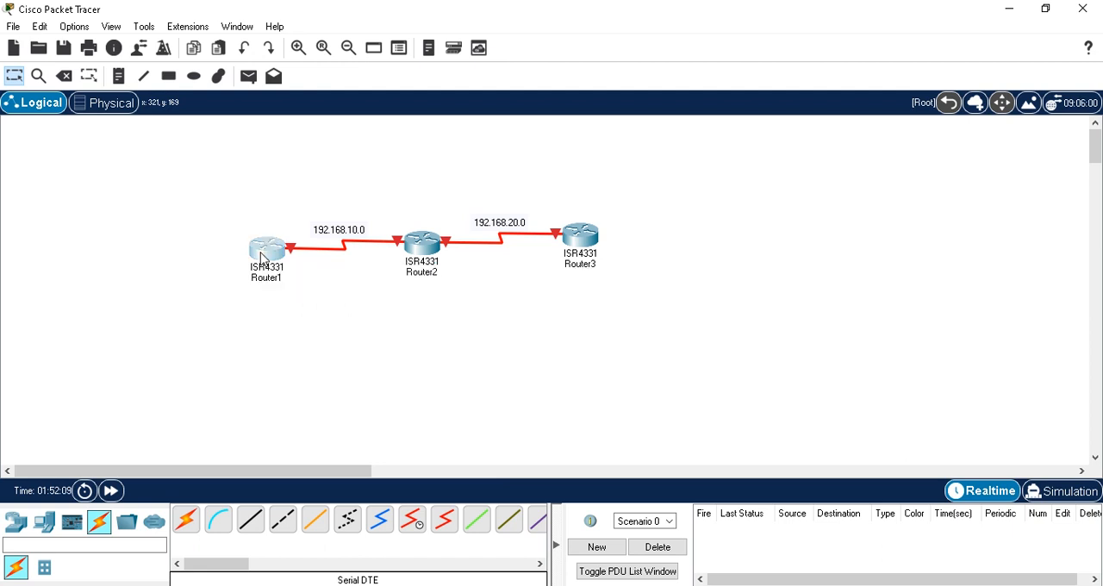
pyautogui.click(276, 257)
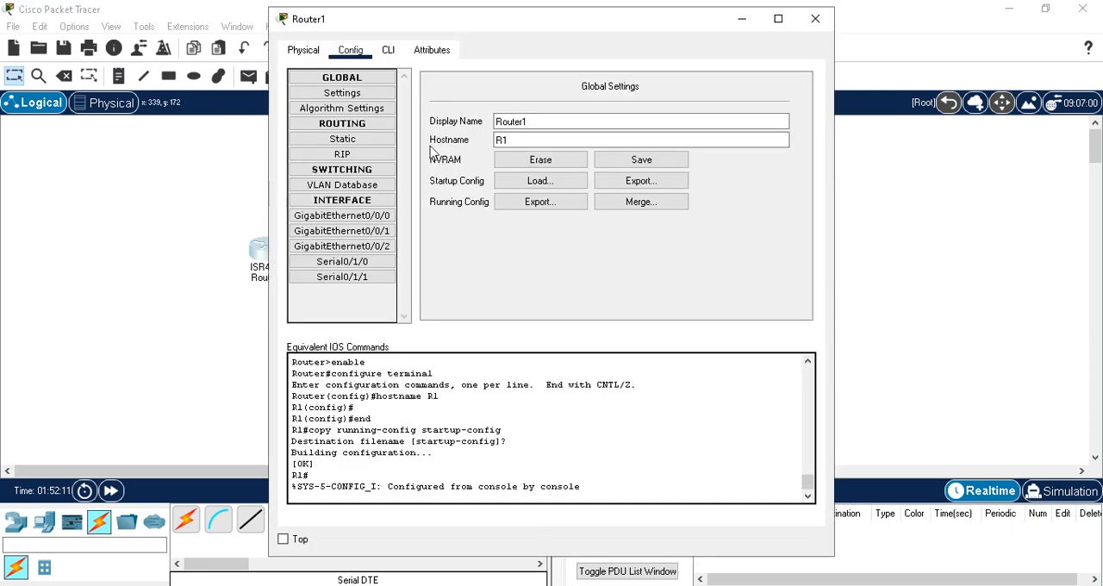
pyautogui.click(388, 51)
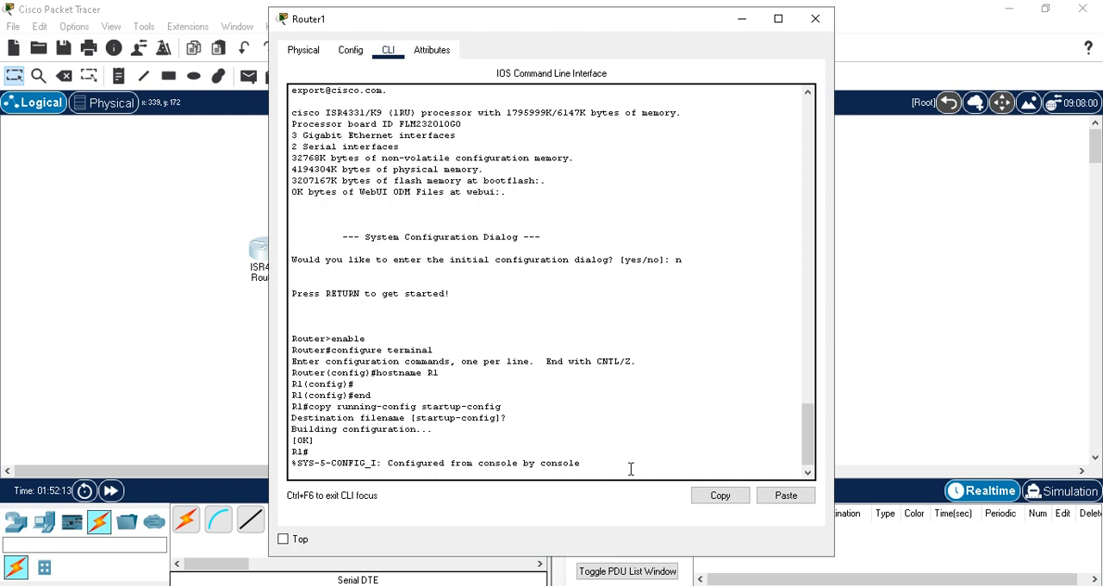
pyautogui.press('Return')
pyautogui.press('Return')
pyautogui.write('confi')
pyautogui.press('Tab')
pyautogui.write('te')
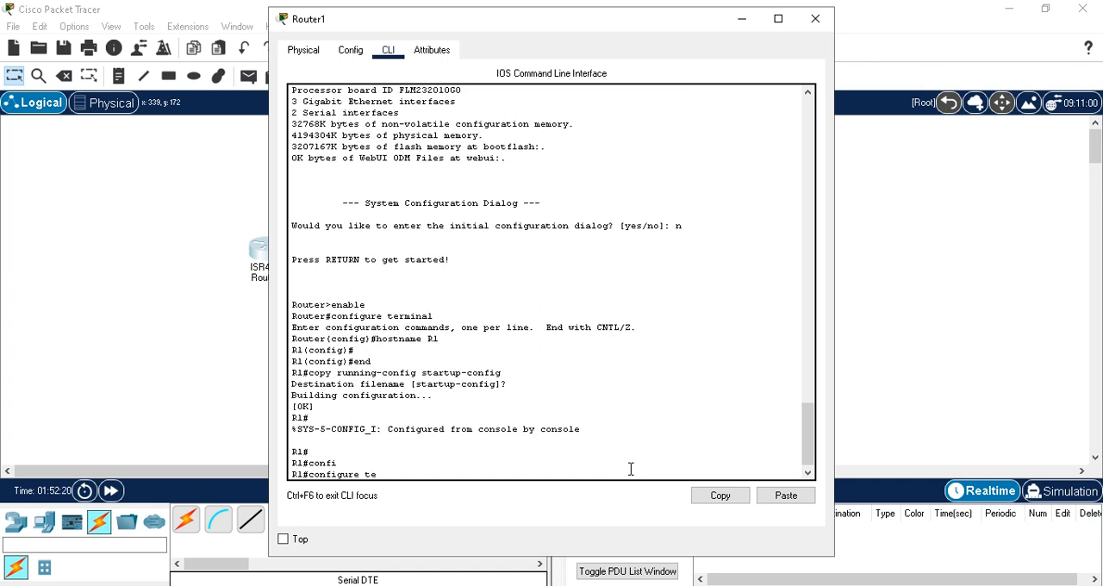
pyautogui.press('Tab')
pyautogui.press('Return')
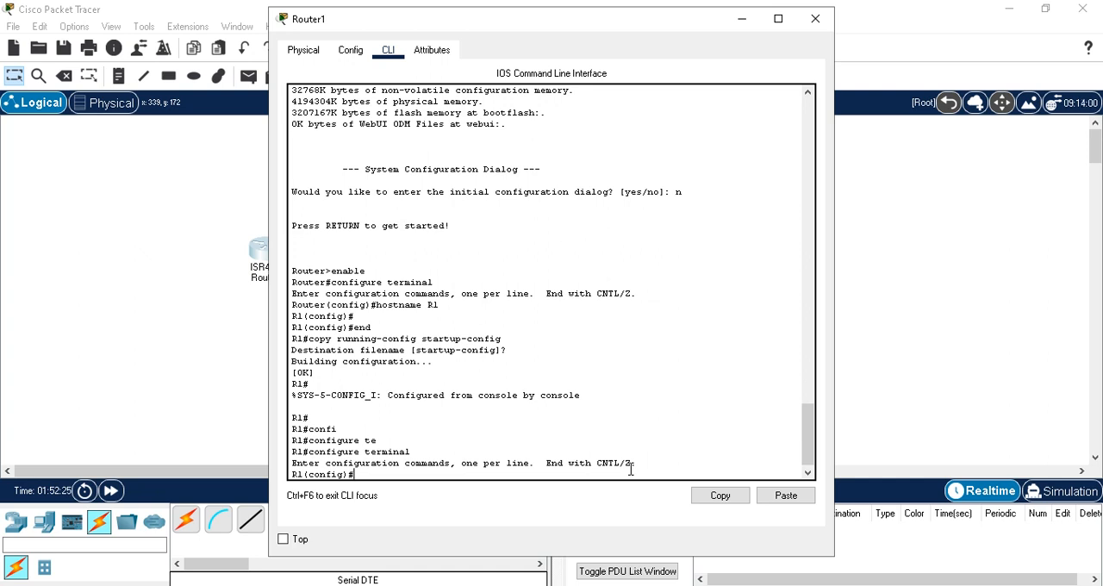
# Step: Enter interface configuration mode for serial 0/1/0 on Router1
pyautogui.write('inte')
pyautogui.press('Tab')
pyautogui.write('se')
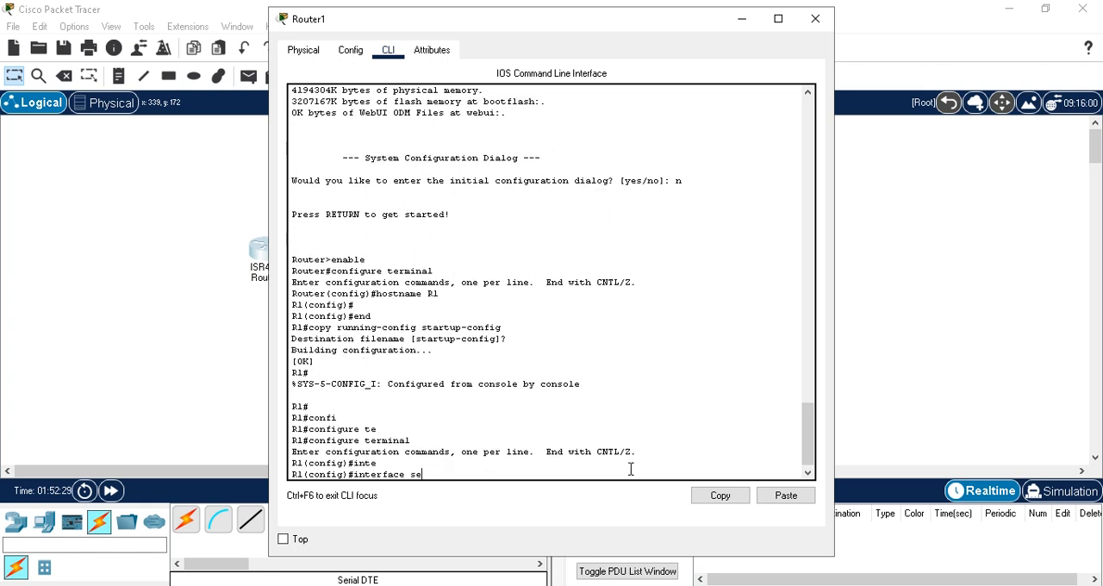
pyautogui.press('Tab')
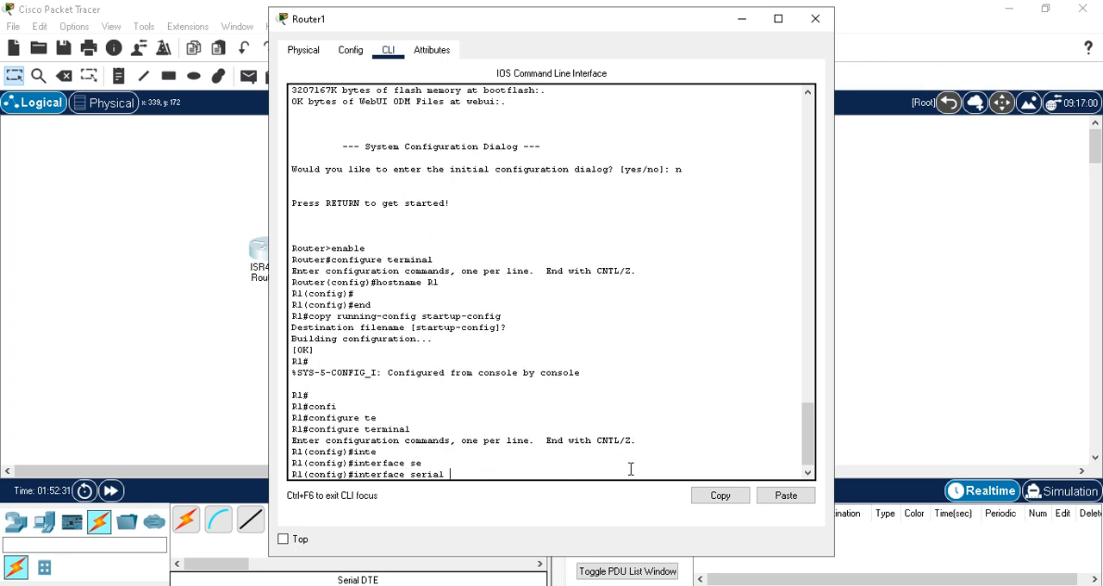
pyautogui.write('0/1/9')
pyautogui.press('BackSpace')
pyautogui.press('Return')
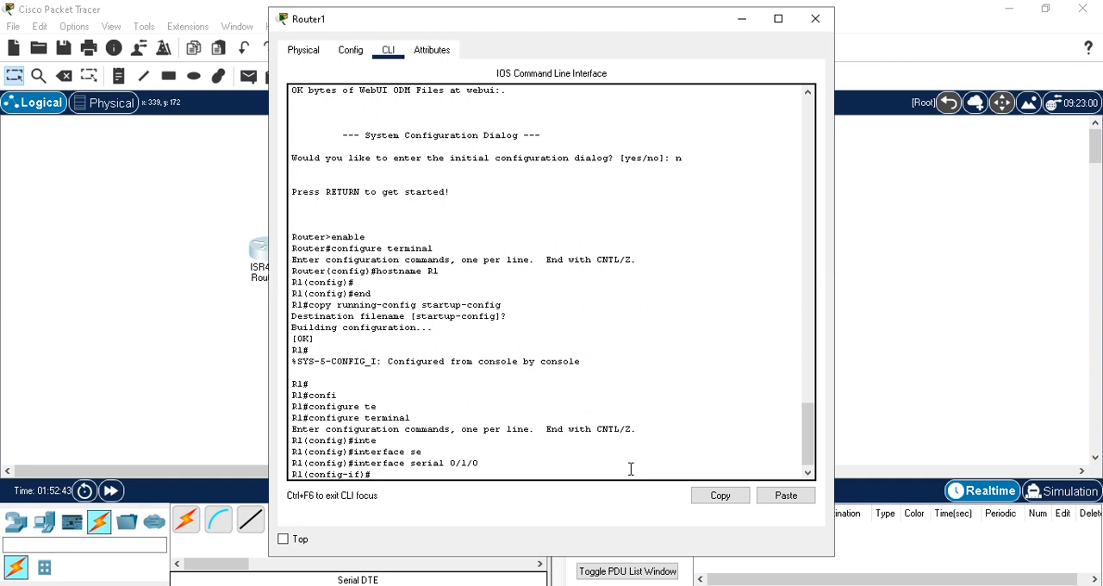
# Step: Assign IP address 192.168.10.1 with subnet mask 255.255.255.0 to Router1's serial 0/1/0 interface
pyautogui.write('ip add')
pyautogui.press('Tab')
pyautogui.write('192.1')
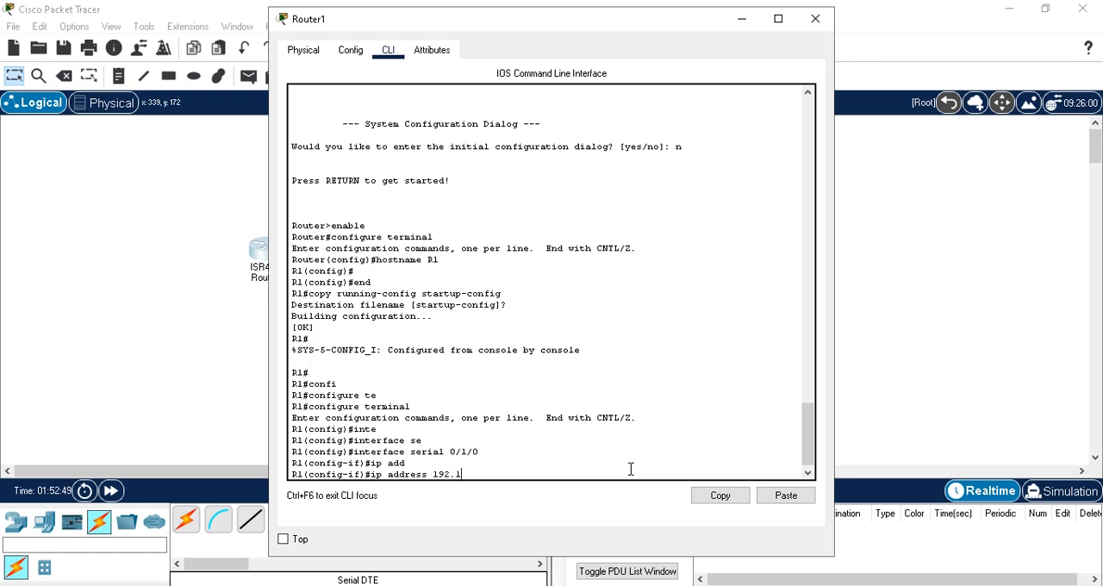
pyautogui.write('68.10.1 255.255.255.0')
pyautogui.press('Return')
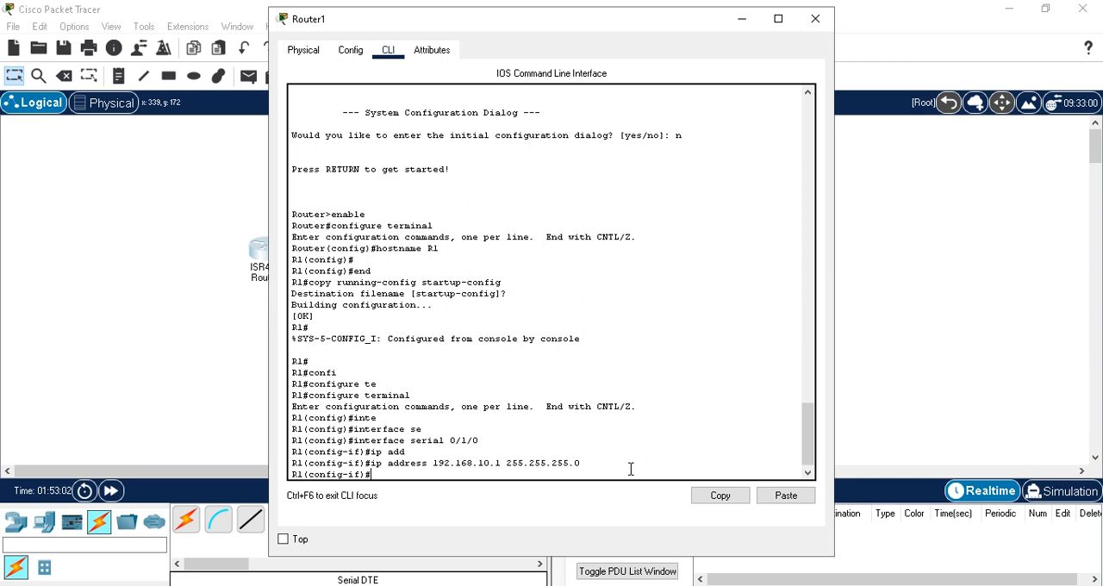
# Step: Enable Router1's serial 0/1/0 interface with no shut and exit back to privileged EXEC mode
pyautogui.write('no shut')
pyautogui.press('Return')
pyautogui.write('ex')
pyautogui.press('Return')
pyautogui.write('exit')
pyautogui.press('Return')
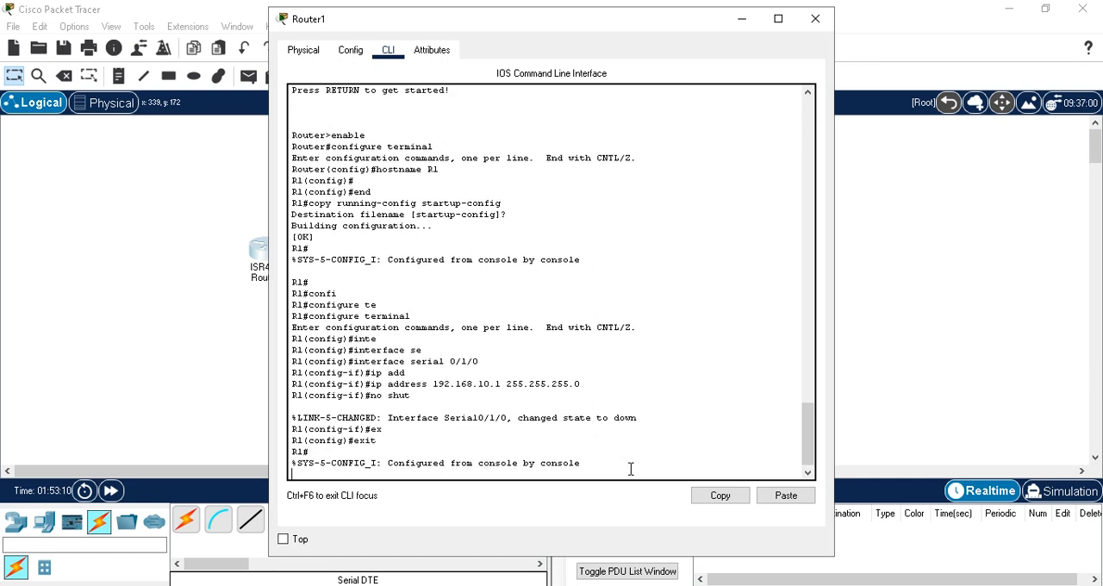
# Step: Save Router1's running configuration with wr and minimize its window
pyautogui.press('Return')
pyautogui.write('wr')
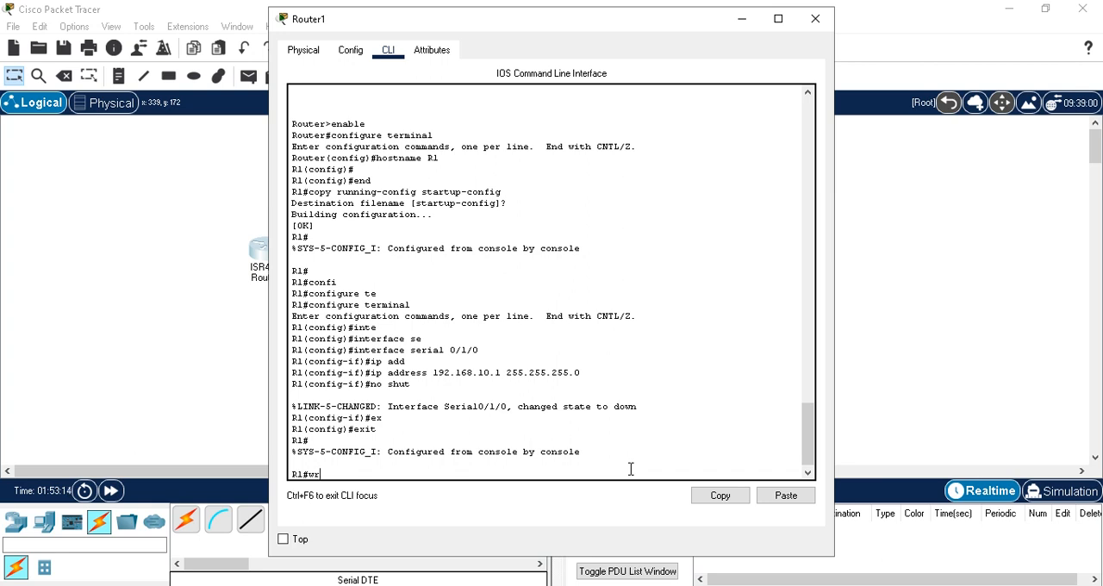
pyautogui.press('Return')
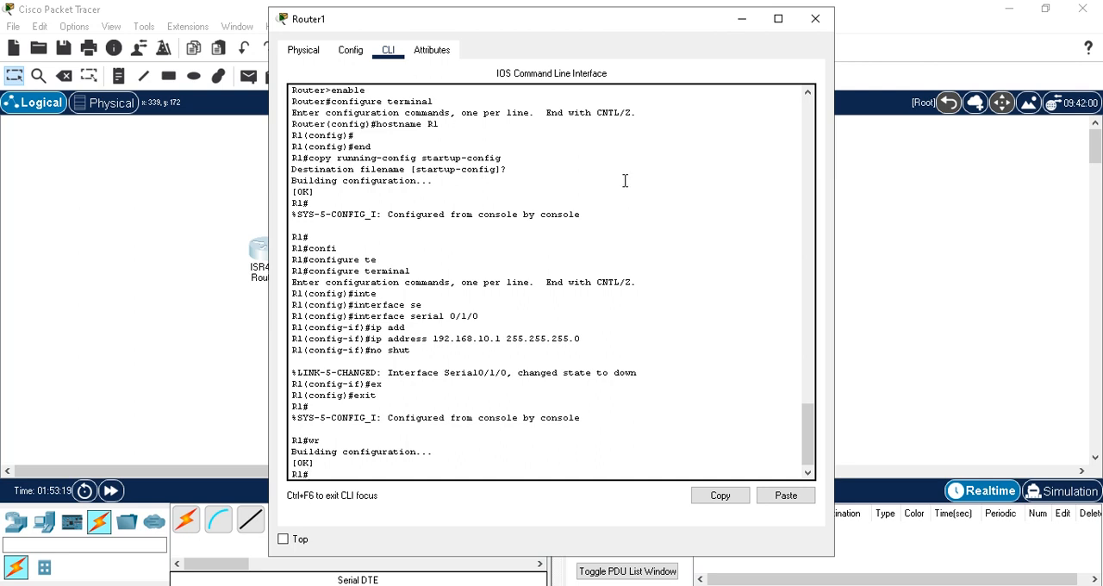
pyautogui.click(740, 19)
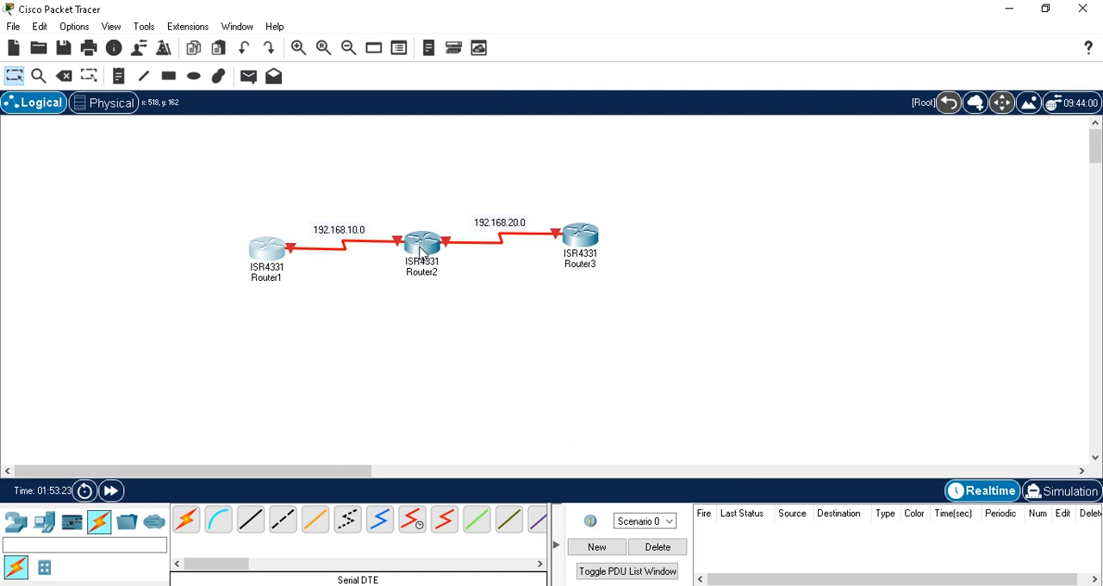
# Step: Open Router2's command line and enter global configuration mode with configure terminal
pyautogui.moveTo(422, 252)
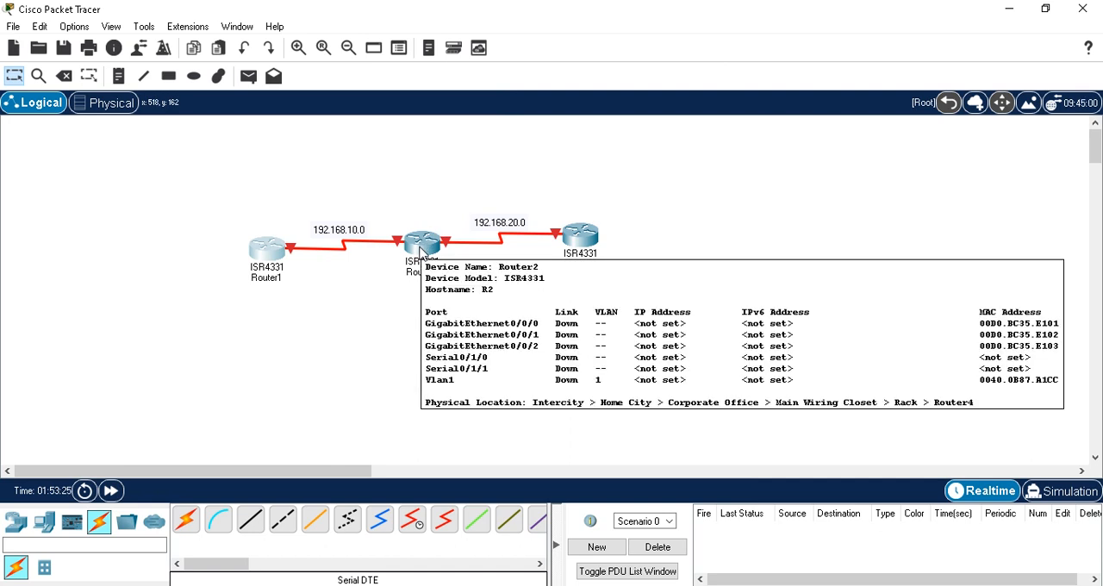
pyautogui.click(421, 251)
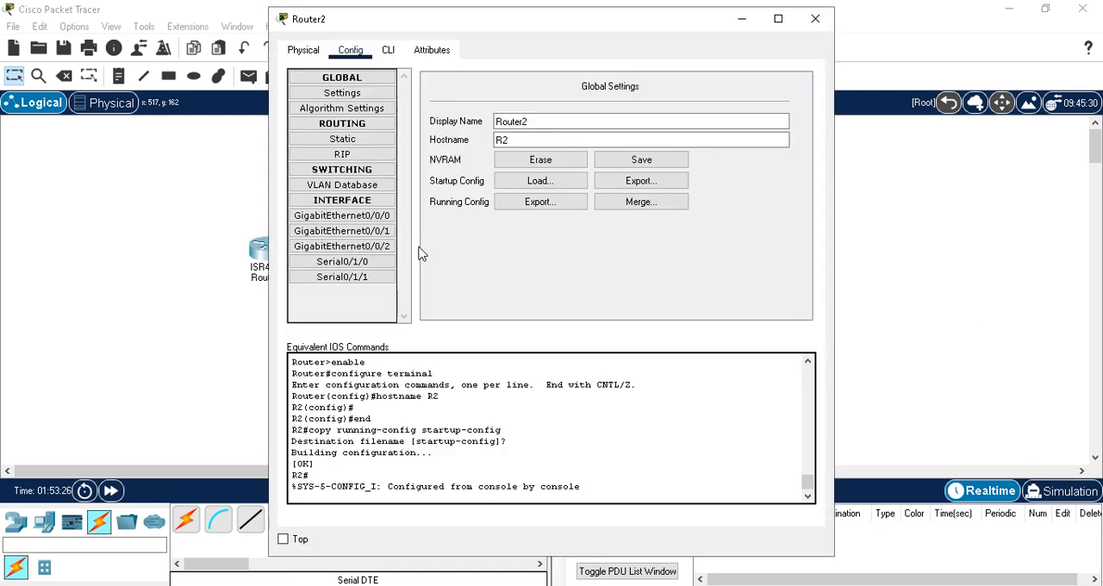
pyautogui.click(389, 51)
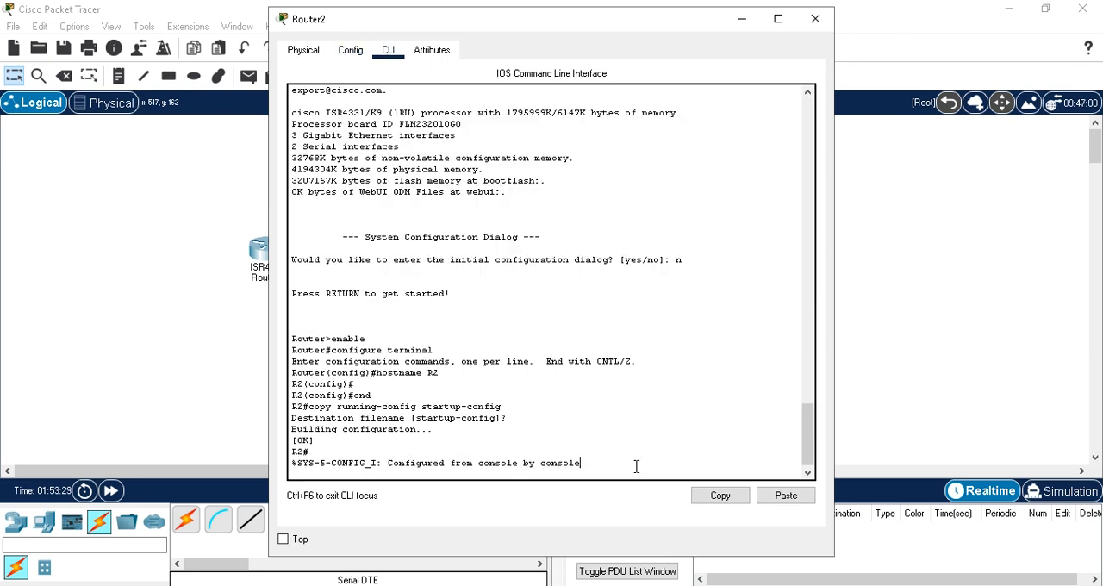
pyautogui.press('Return')
pyautogui.write('co')
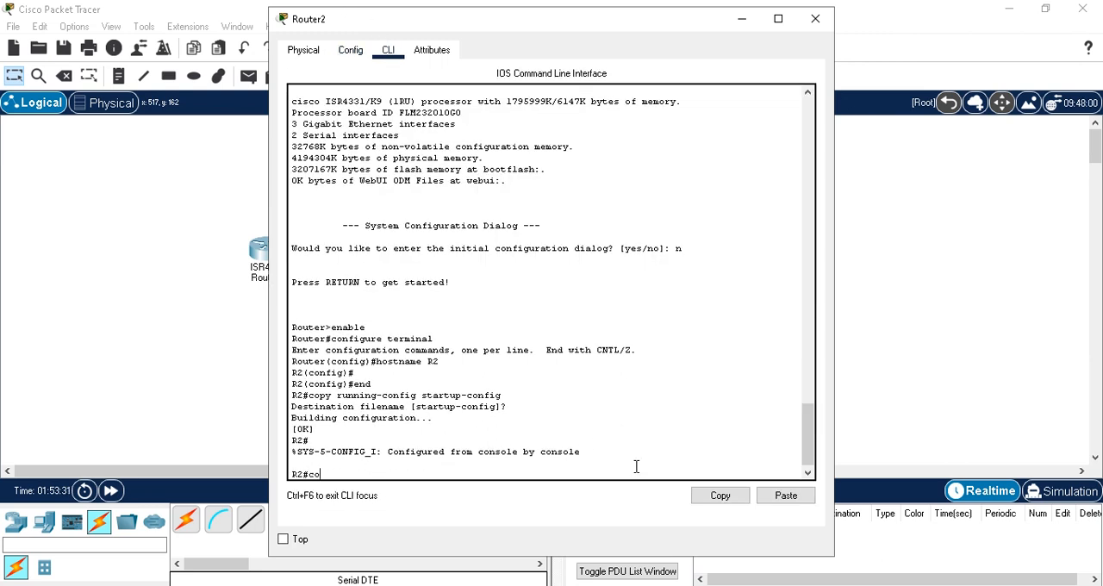
pyautogui.write('nfigure terminal')
pyautogui.press('Return')
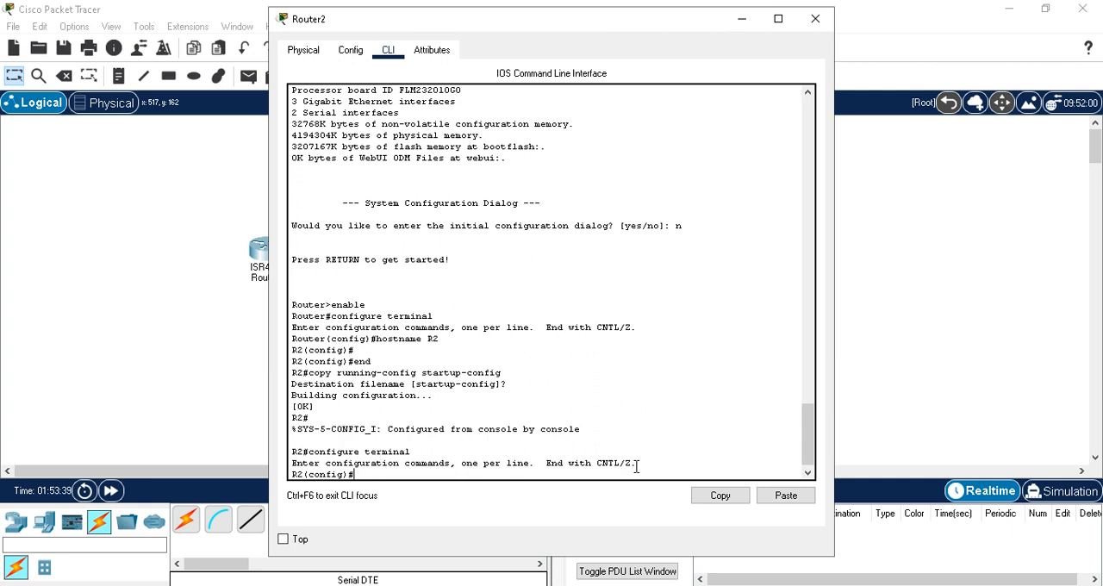
# Step: Enter interface configuration mode for serial 0/1/0 on Router2
pyautogui.write('inte')
pyautogui.press('Tab')
pyautogui.write('se')
pyautogui.press('Tab')
pyautogui.write('0/1/0')
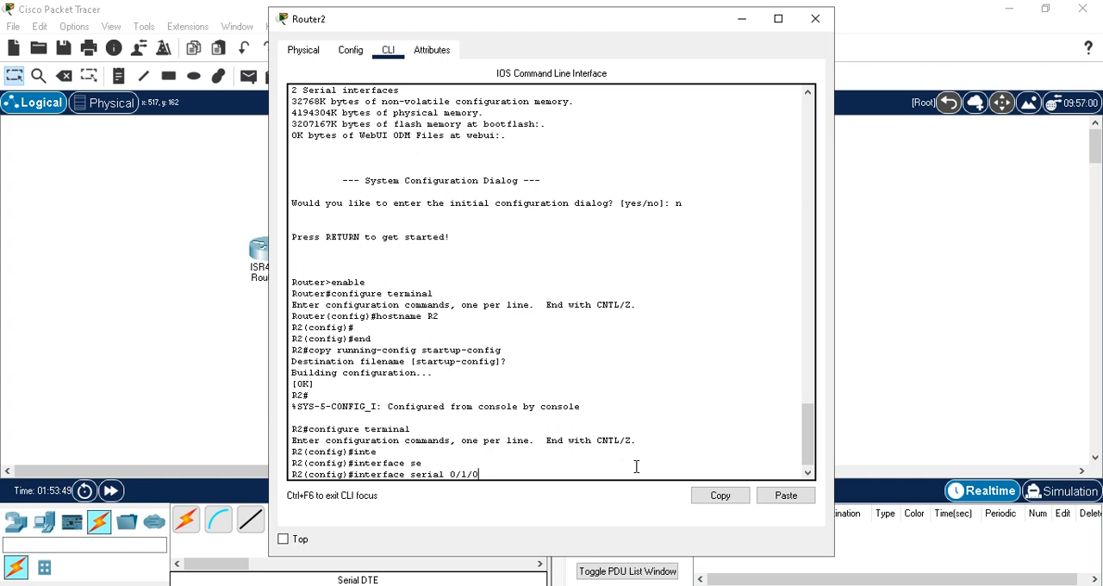
pyautogui.press('Return')
# Step: Assign IP address 192.168.10.2 with subnet mask 255.255.255.0 to Router2's serial 0/1/0 interface
pyautogui.write('ip')
pyautogui.write('a')
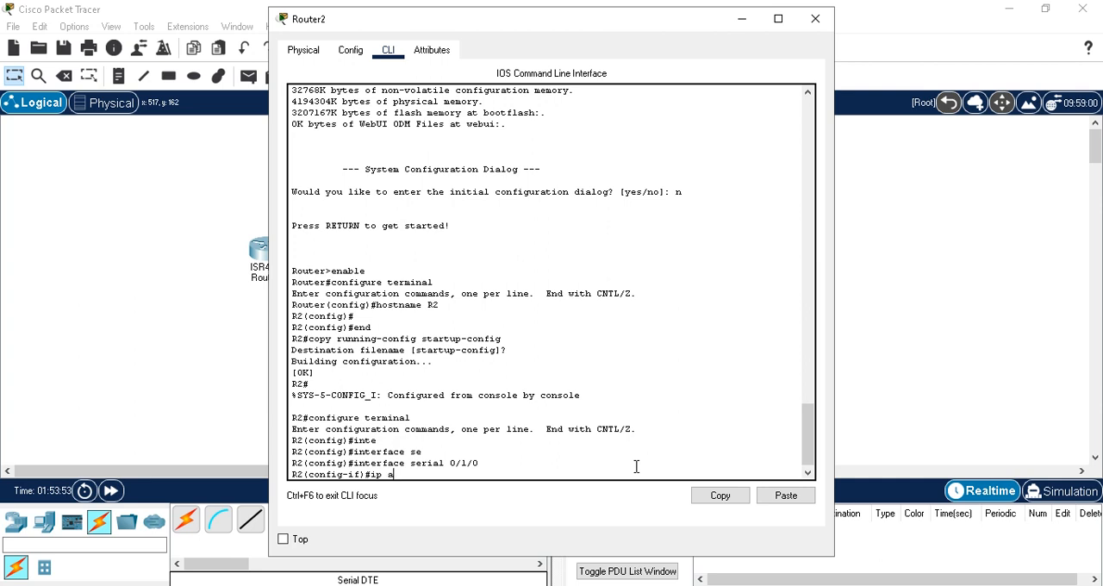
pyautogui.write('ddress 192.168.10.')
pyautogui.write('2 255.')
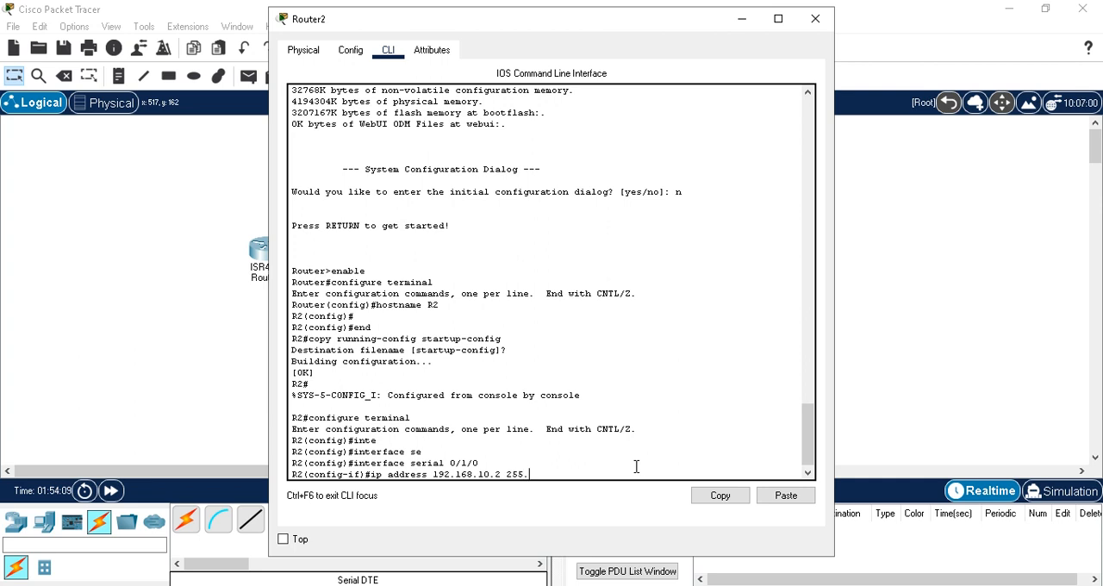
pyautogui.write('255.255.0')
pyautogui.press('Return')
# Step: Enable Router2's serial 0/1/0 interface with no shutdown and exit to global configuration mode
pyautogui.write('no')
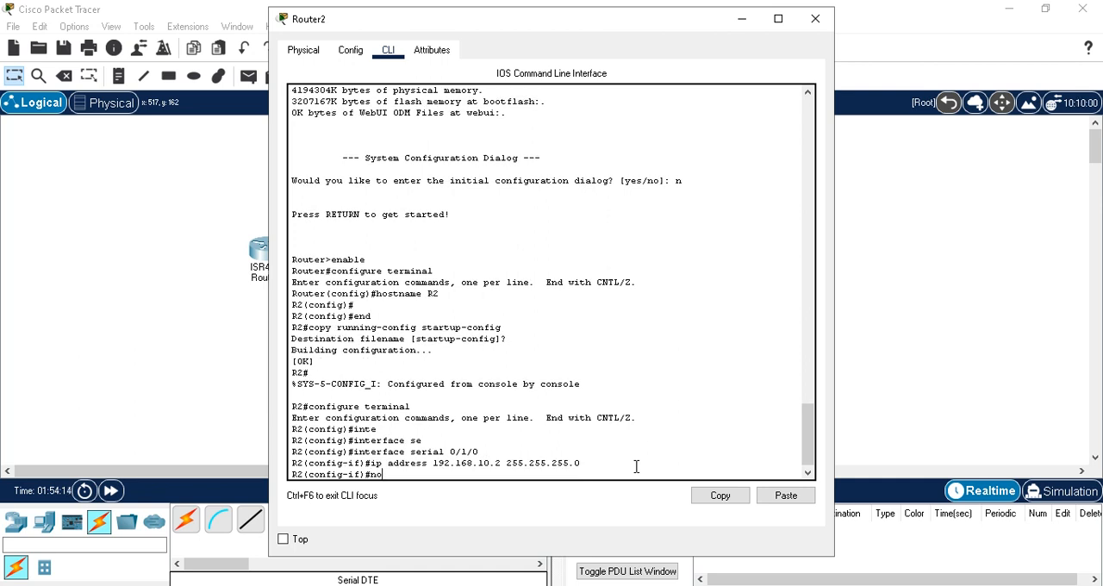
pyautogui.write(' shutdown')
pyautogui.press('Return')
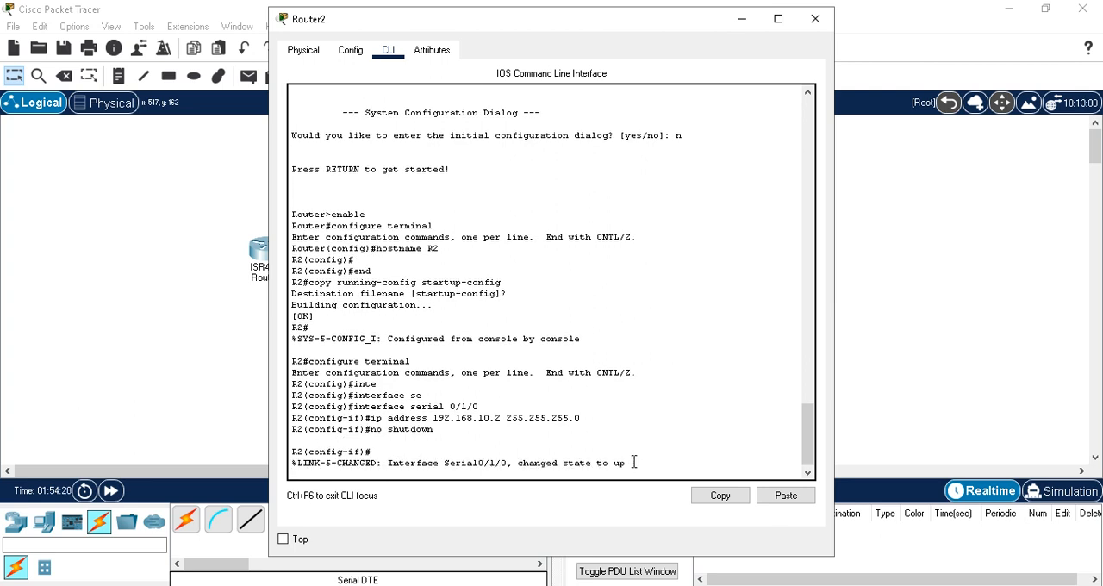
pyautogui.press('Return')
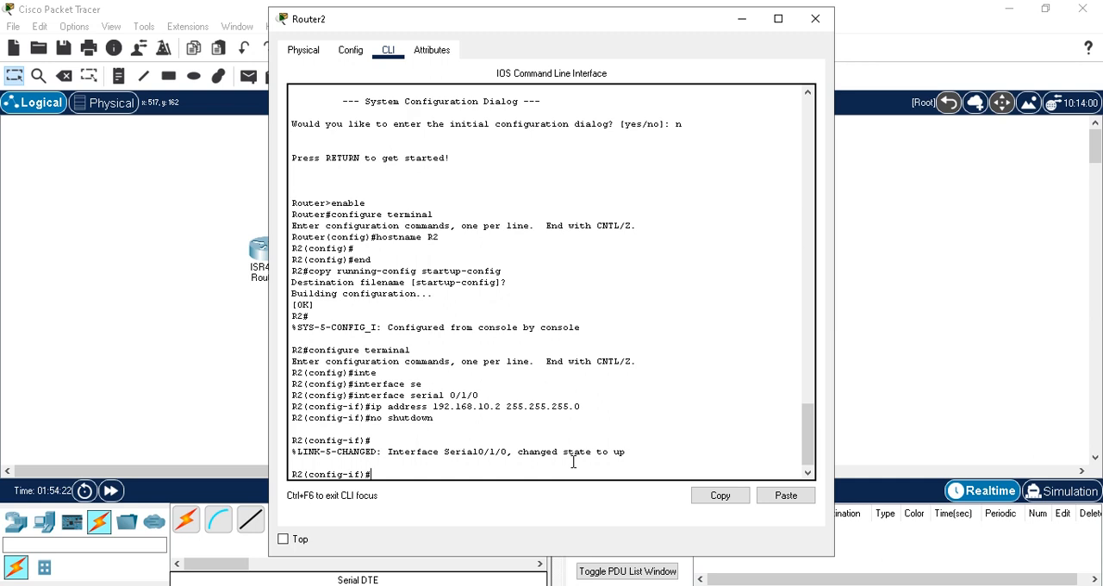
pyautogui.write('exit')
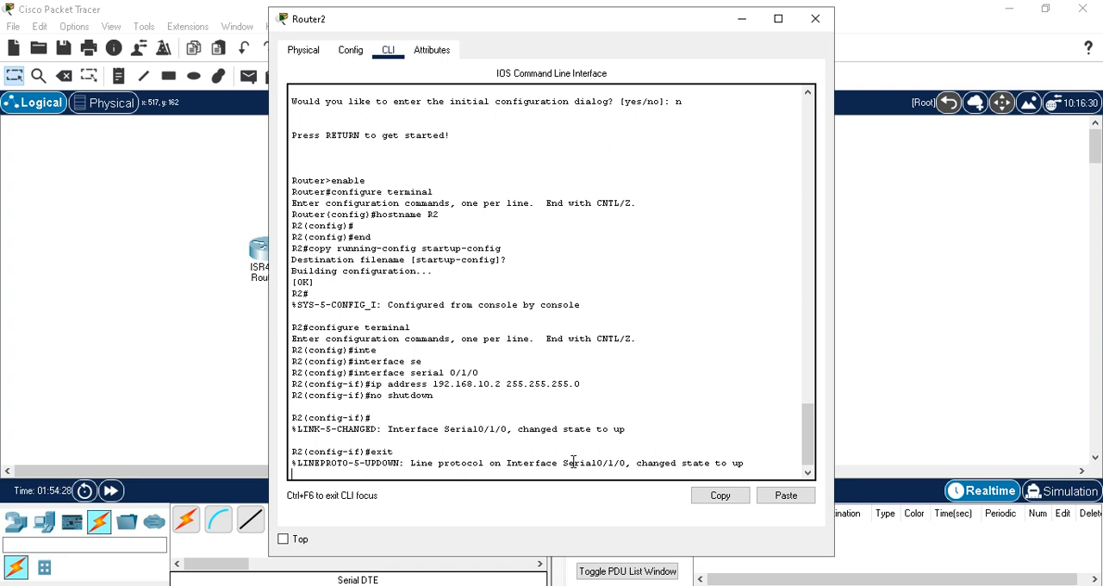
pyautogui.press('Return')
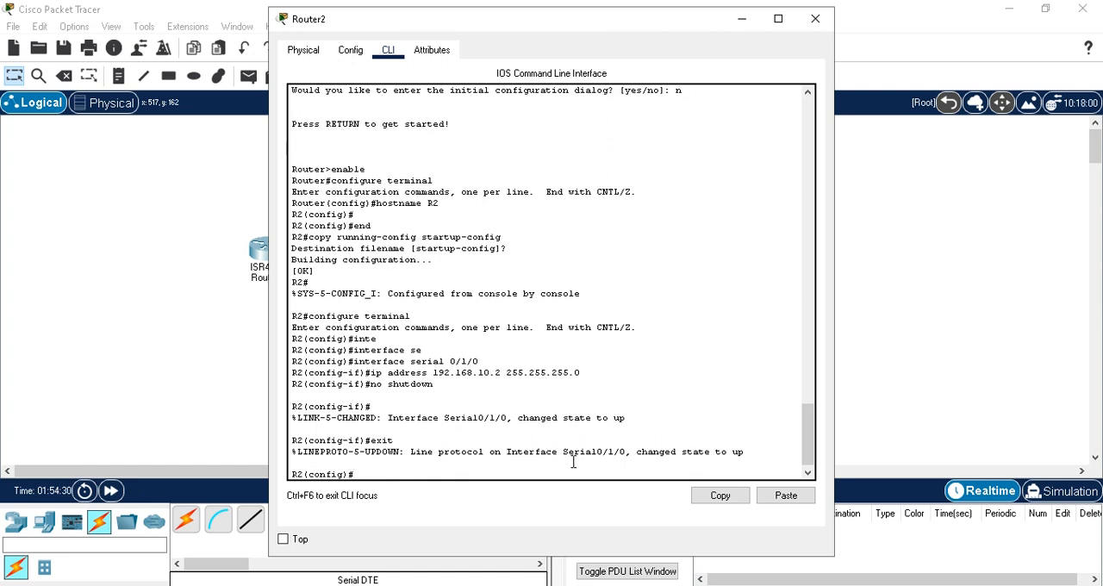
# Step: Enter interface configuration mode for serial 0/1/1 on Router2
pyautogui.moveTo(543, 25); pyautogui.dragTo(685, 36)
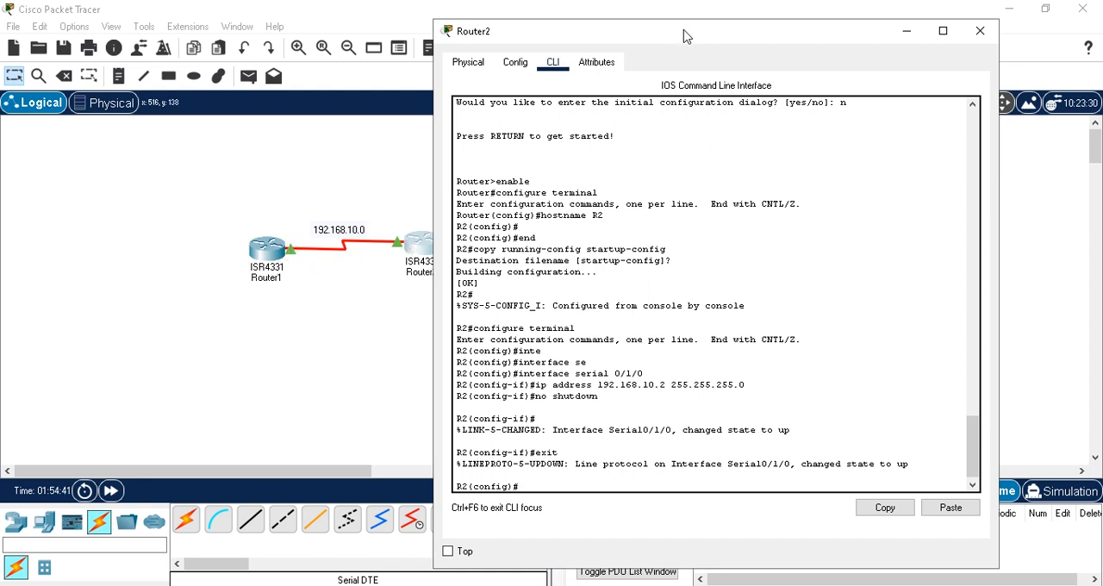
pyautogui.moveTo(685, 36); pyautogui.dragTo(574, 42)
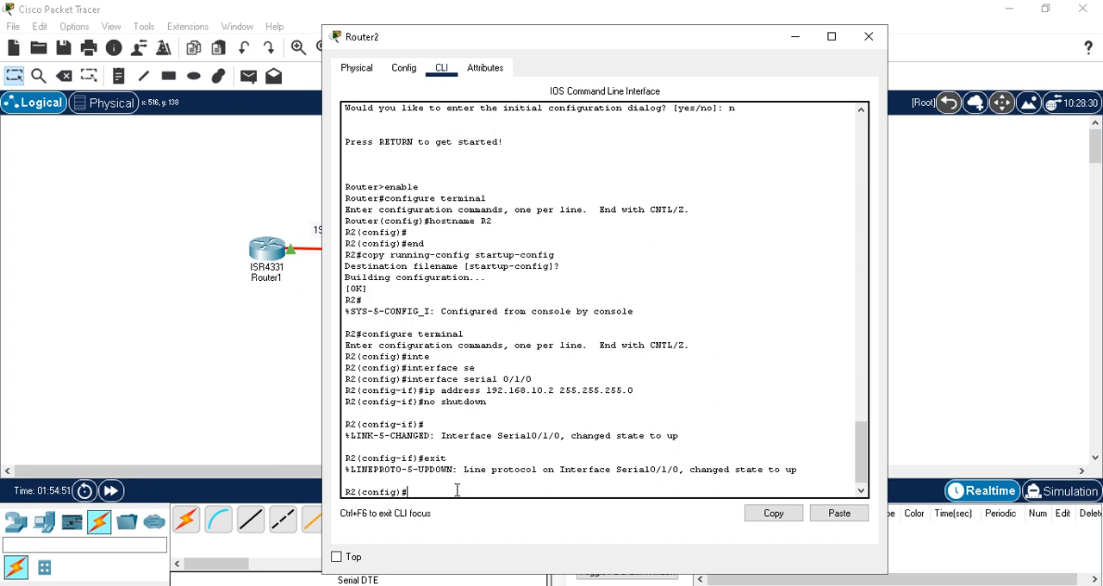
pyautogui.write('inte')
pyautogui.press('Tab')
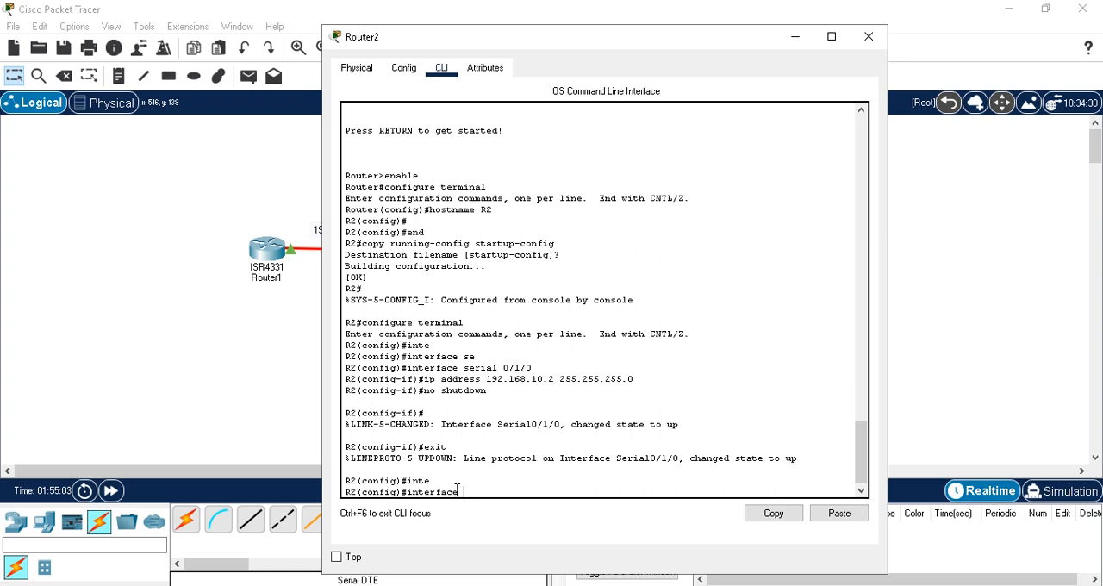
pyautogui.write('se')
pyautogui.press('Tab')
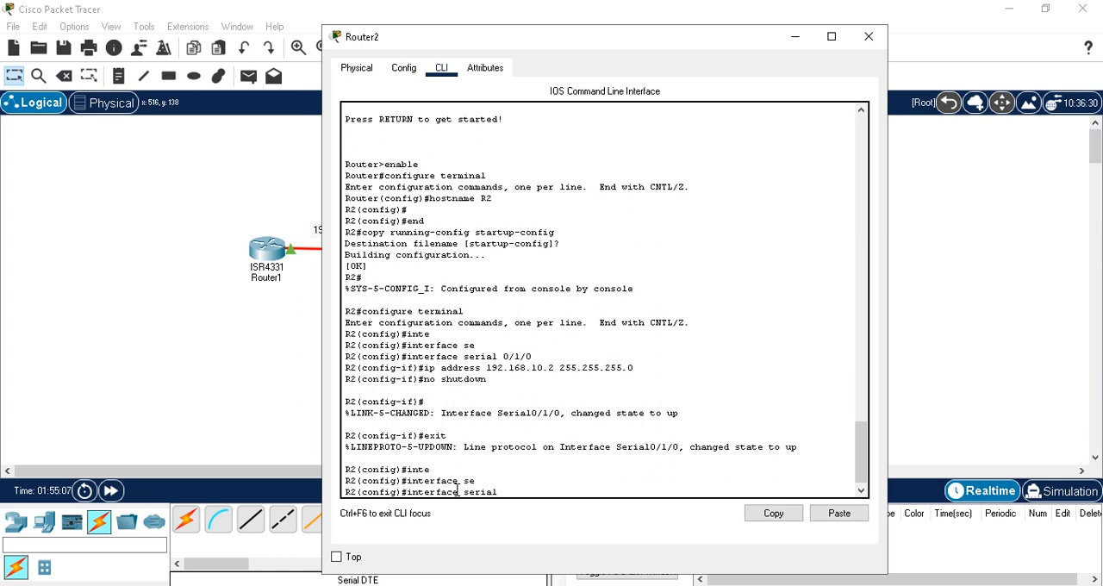
pyautogui.write('0/1/1')
pyautogui.press('Return')
# Step: Assign IP address 192.168.20.1 with subnet mask 255.255.255.0 to Router2's serial 0/1/1 interface
pyautogui.write('i')
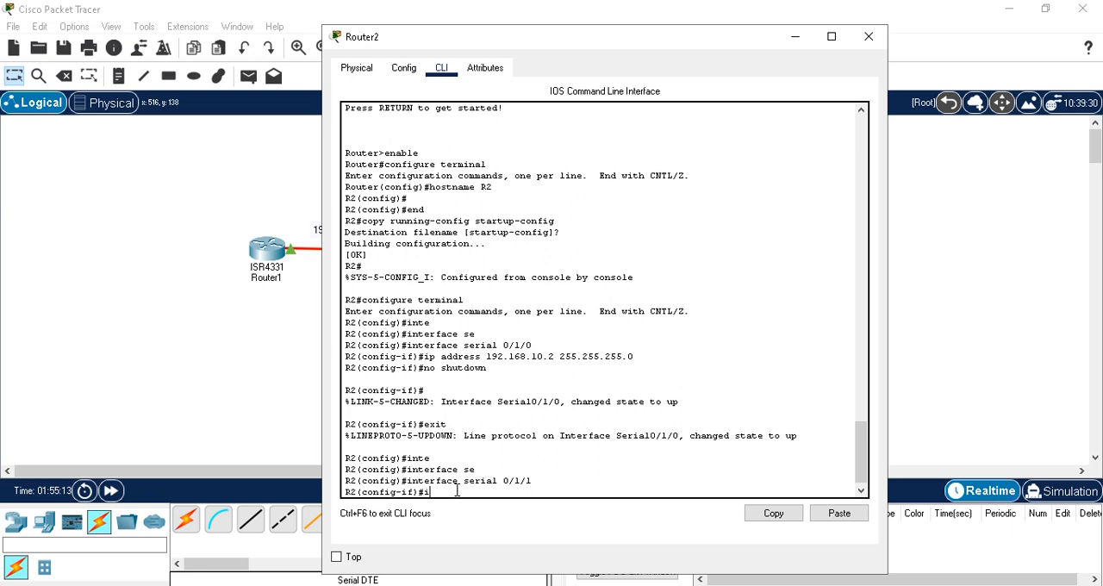
pyautogui.write('p address 192.168.20.')
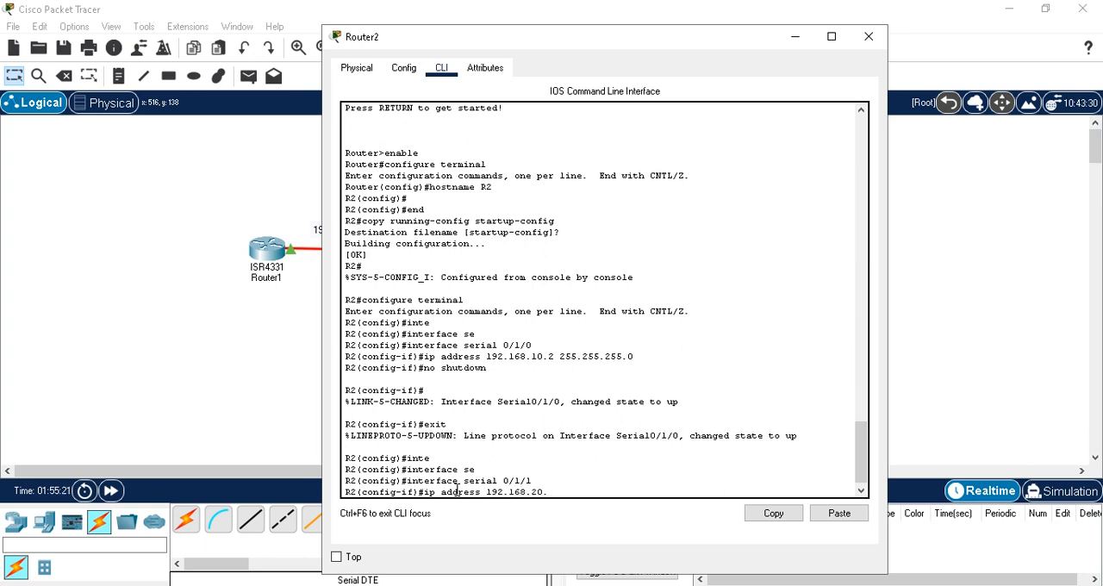
pyautogui.write('1 255.255.255.0')
pyautogui.press('Return')
# Step: Enable Router2's serial 0/1/1 interface with no shutdown and exit back to privileged EXEC mode
pyautogui.write('no s')
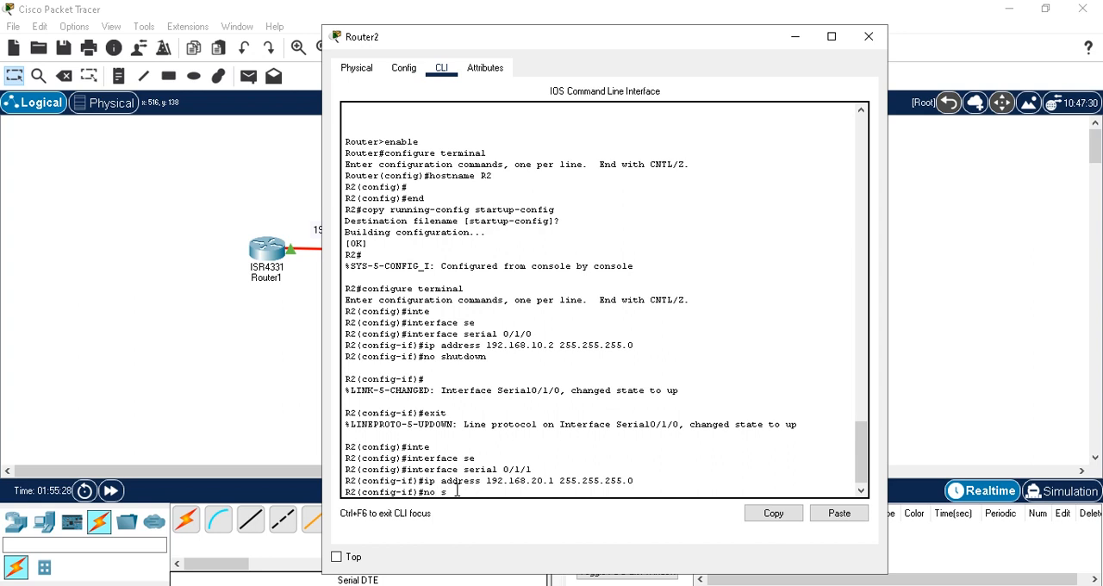
pyautogui.write('hutdown')
pyautogui.press('Return')
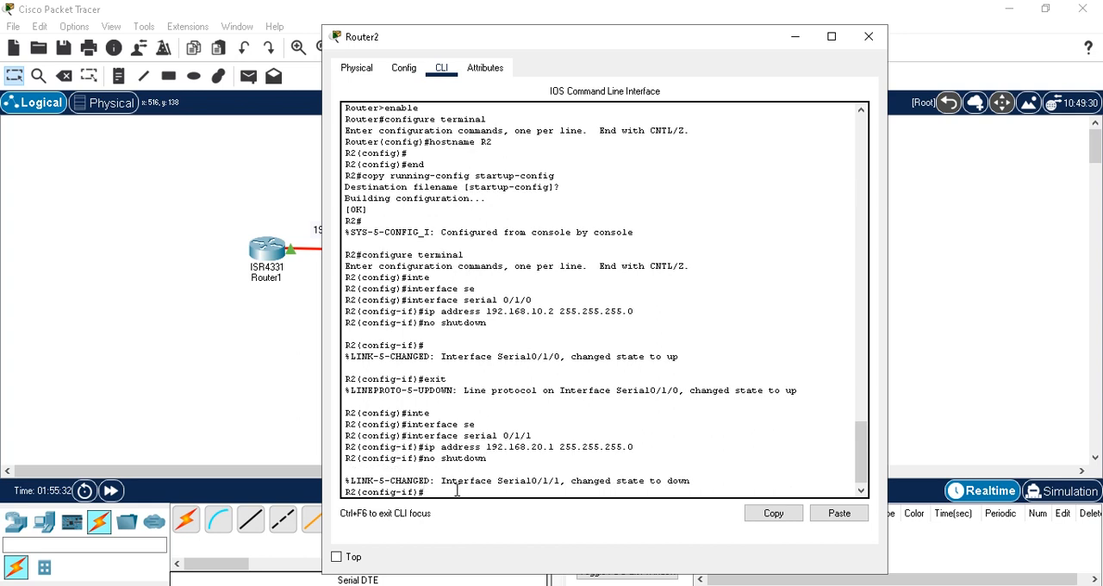
pyautogui.write('exit')
pyautogui.press('Return')
pyautogui.write('exit')
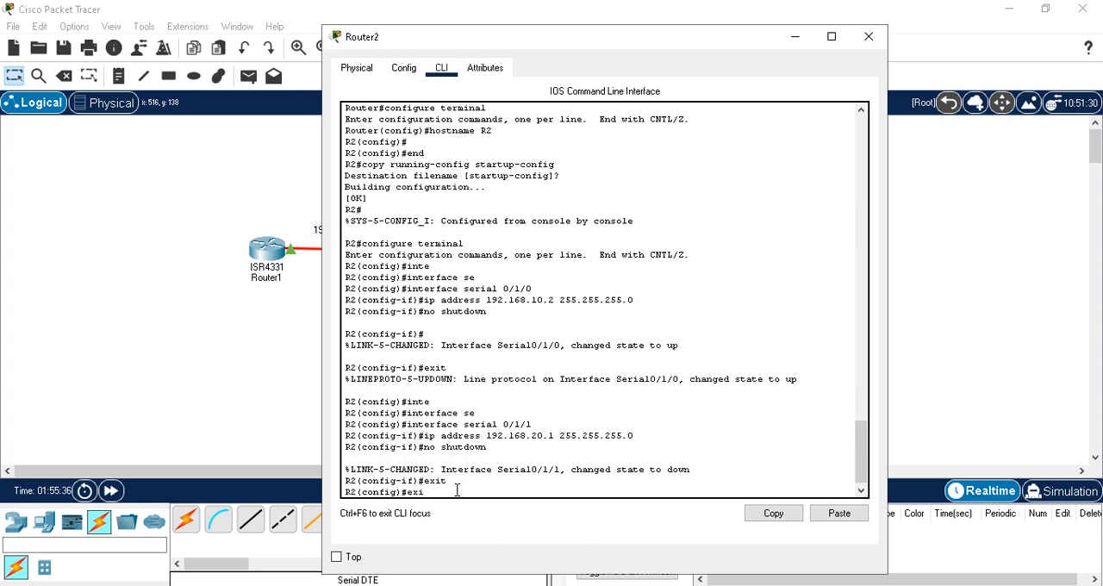
pyautogui.press('Return')
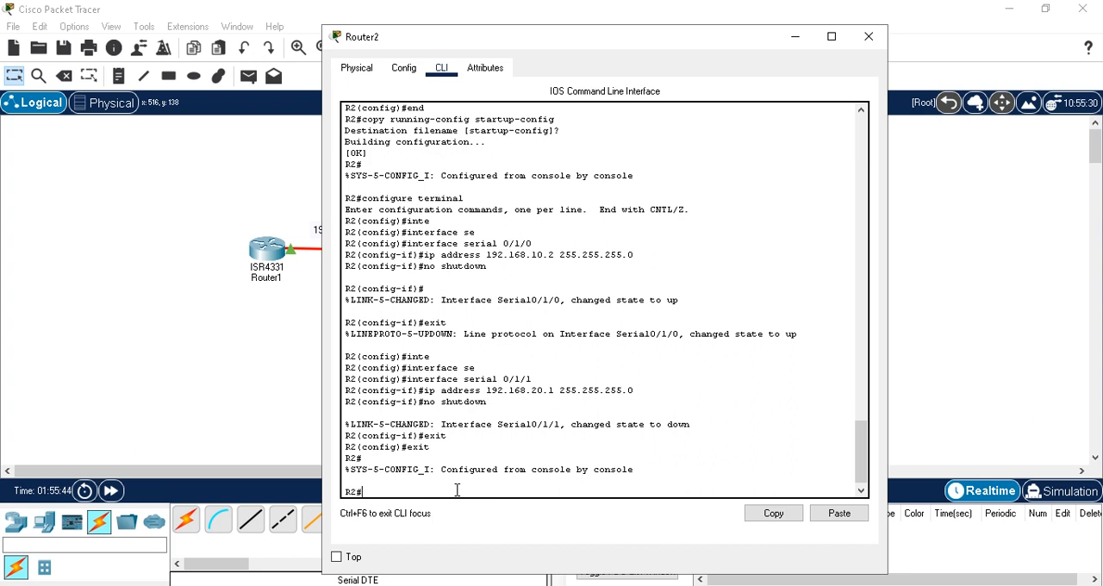
# Step: Save Router2's running configuration with wr and minimize its window
pyautogui.write('wr')
pyautogui.press('Return')
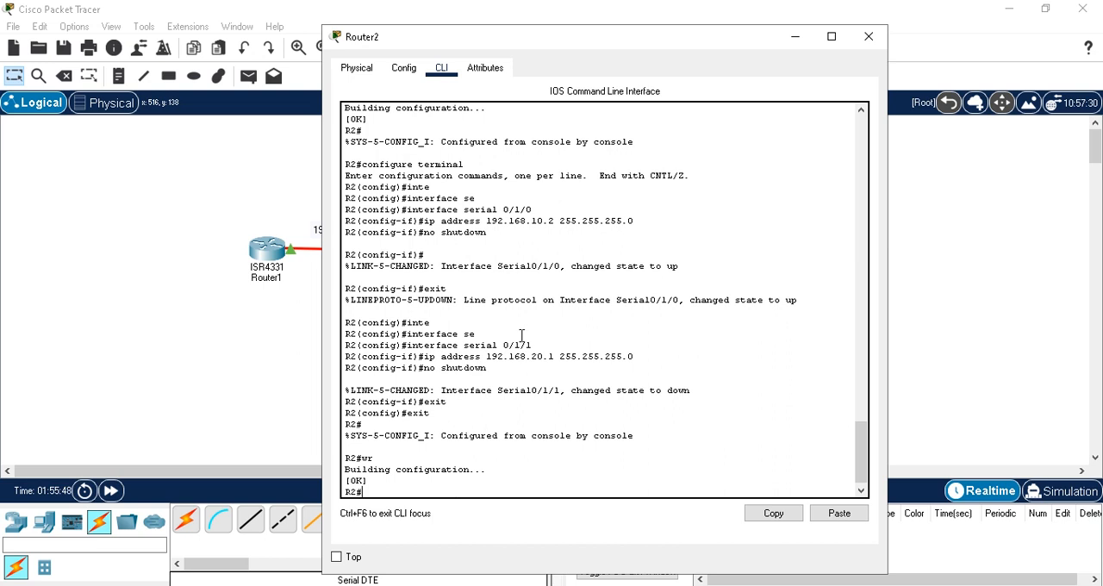
pyautogui.click(796, 39)
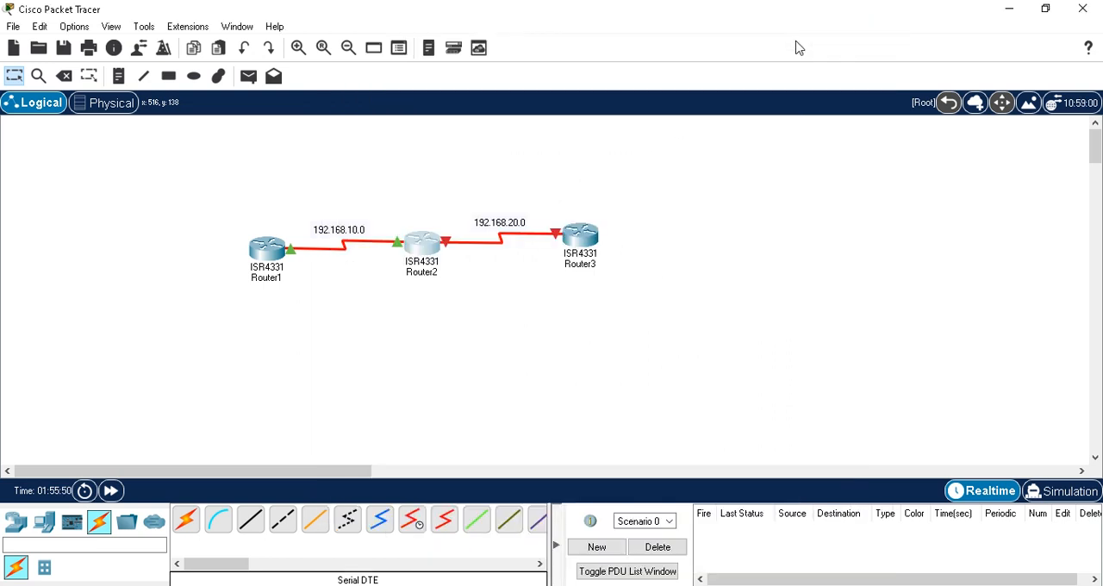
# Step: Open Router3's command line and enter global configuration mode with configure t
pyautogui.click(583, 241)
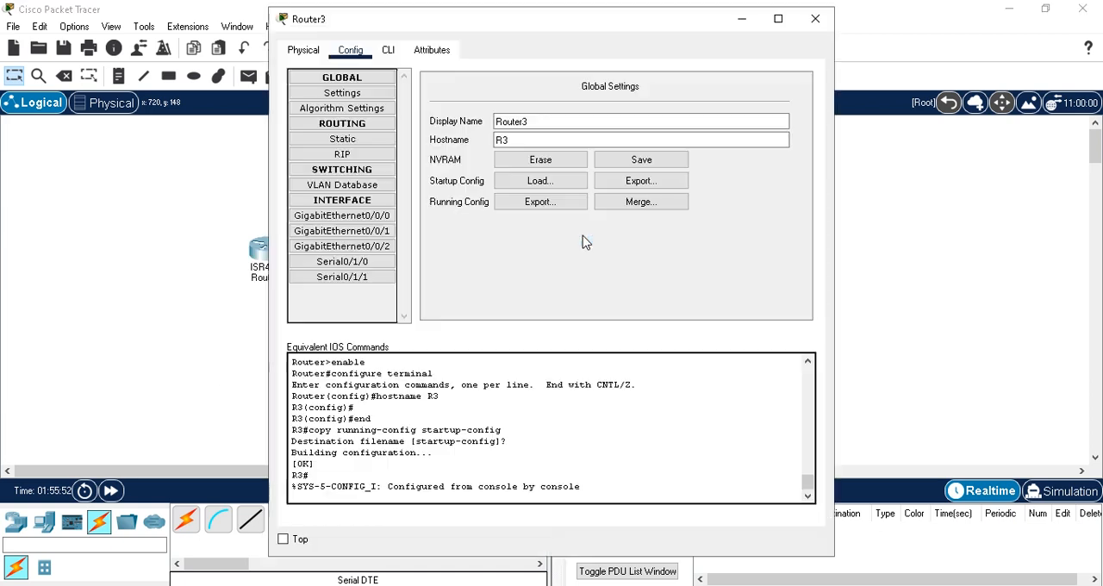
pyautogui.click(388, 50)
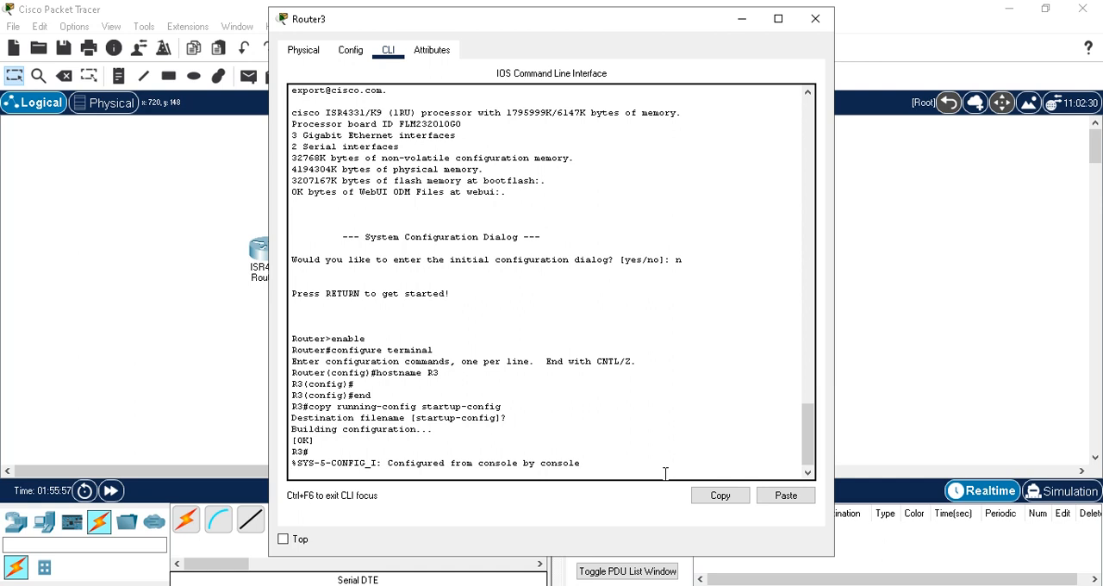
pyautogui.press('Return')
pyautogui.write('c')
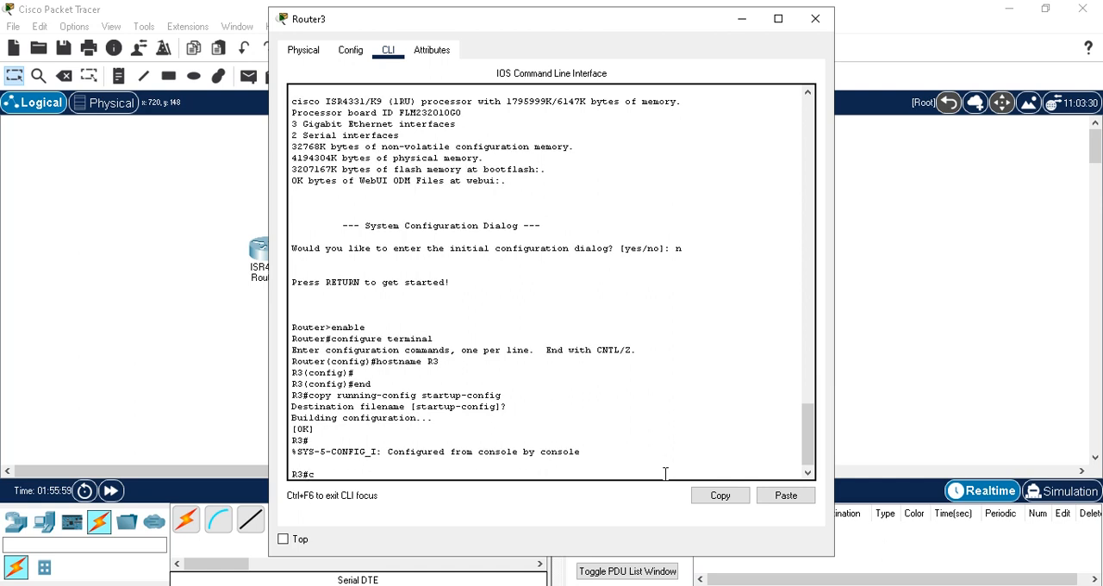
pyautogui.write('onf')
pyautogui.press('Tab')
pyautogui.write('t')
pyautogui.press('Return')
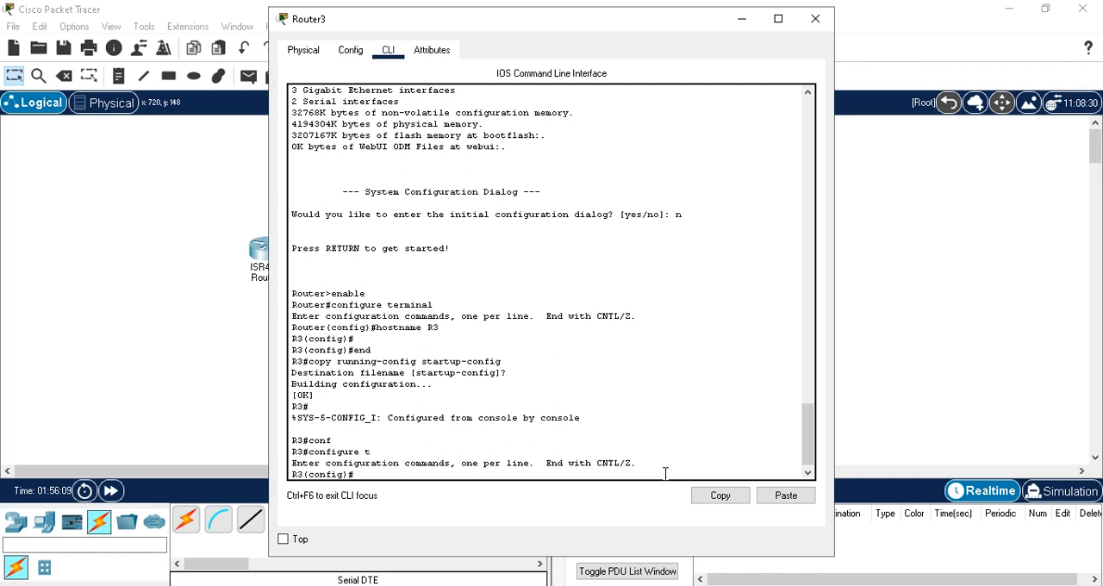
# Step: Enter interface configuration mode for serial 0/1/1 on Router3
pyautogui.write('inte')
pyautogui.press('Tab')
pyautogui.write('ser')
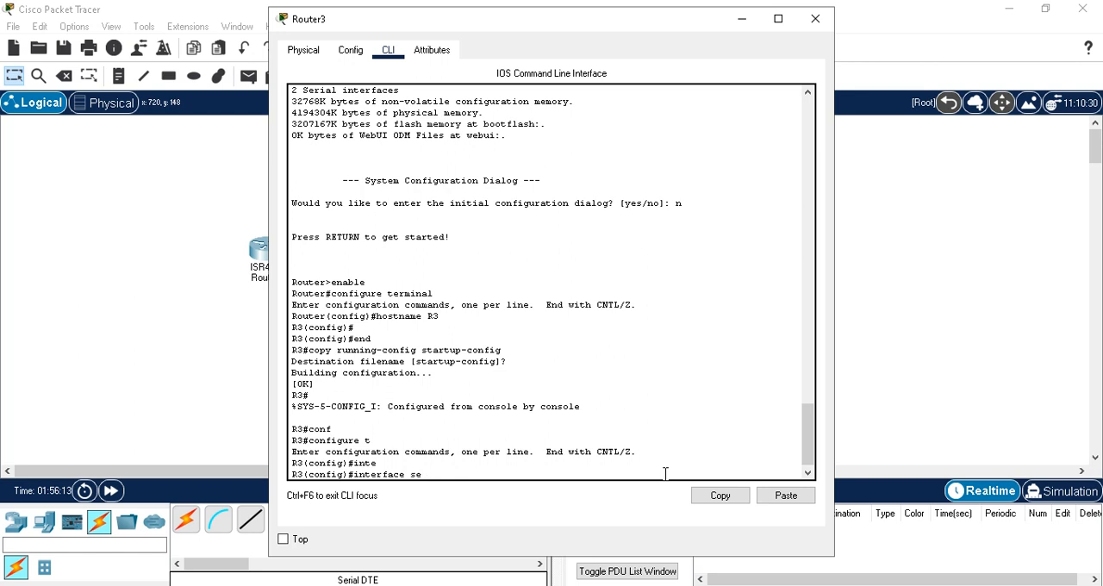
pyautogui.press('Tab')
pyautogui.write('0/1/1')
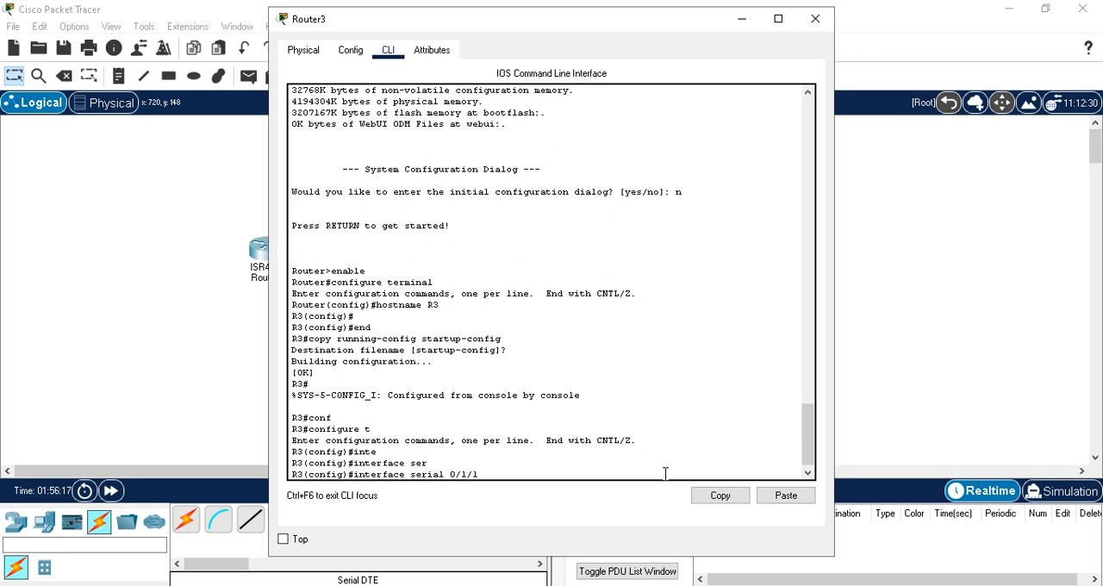
pyautogui.press('Return')
# Step: Assign IP address 192.168.20.2 with mask 255.255.255.0 to Router3's serial 0/1/1 interface
pyautogui.write('ip')
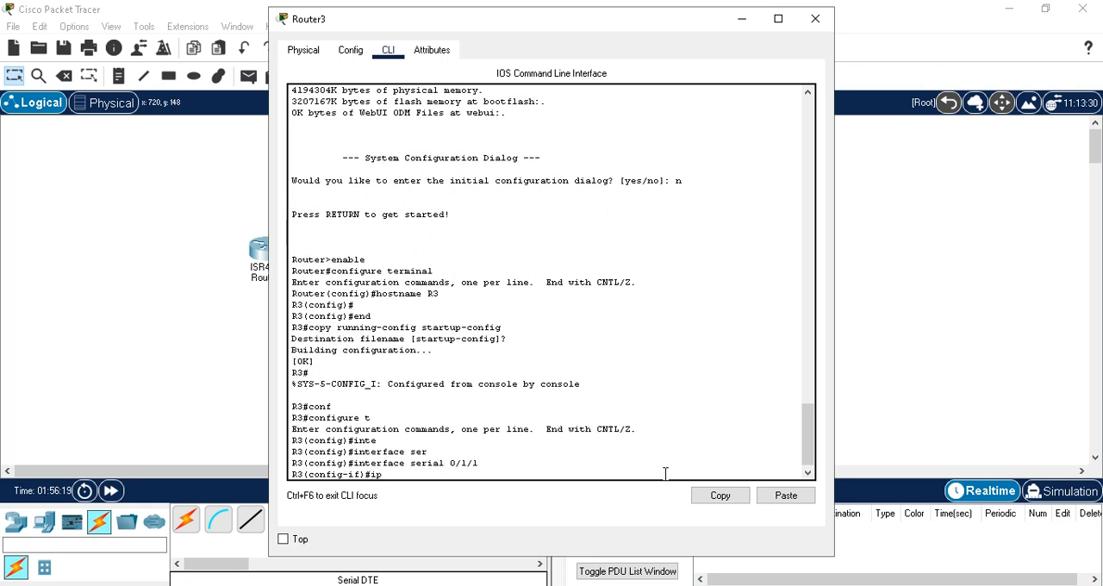
pyautogui.write(' address 192.168.20.2 255.255')
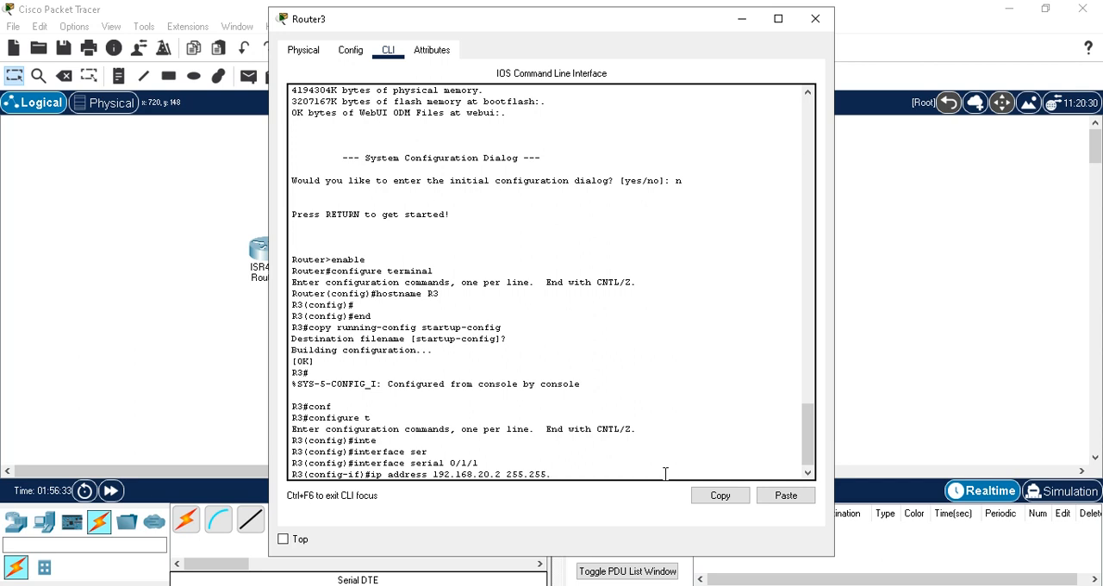
pyautogui.write('.255.0')
pyautogui.press('Return')
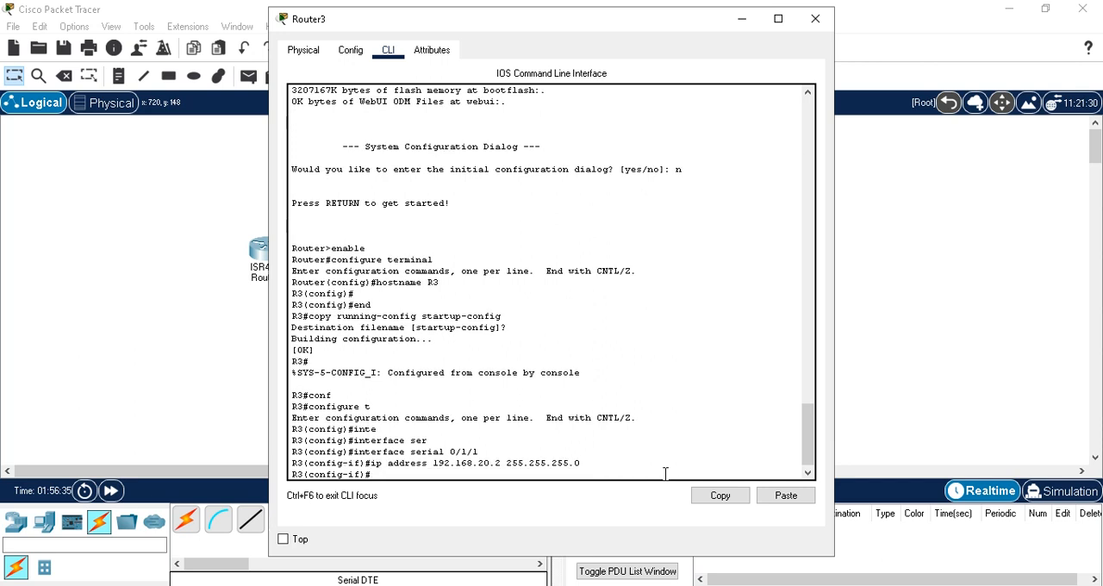
# Step: Enable Router3's serial 0/1/1 interface with no shut and return to privileged EXEC mode with end
pyautogui.write('no shut')
pyautogui.press('Return')
pyautogui.press('Return')
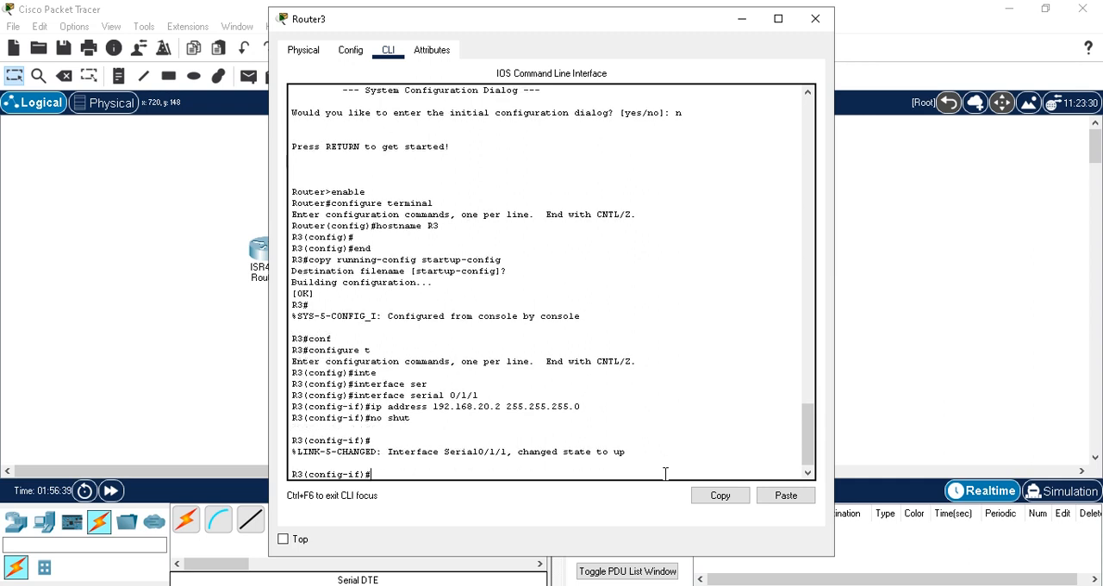
pyautogui.write('end')
pyautogui.press('Return')
pyautogui.press('Return')
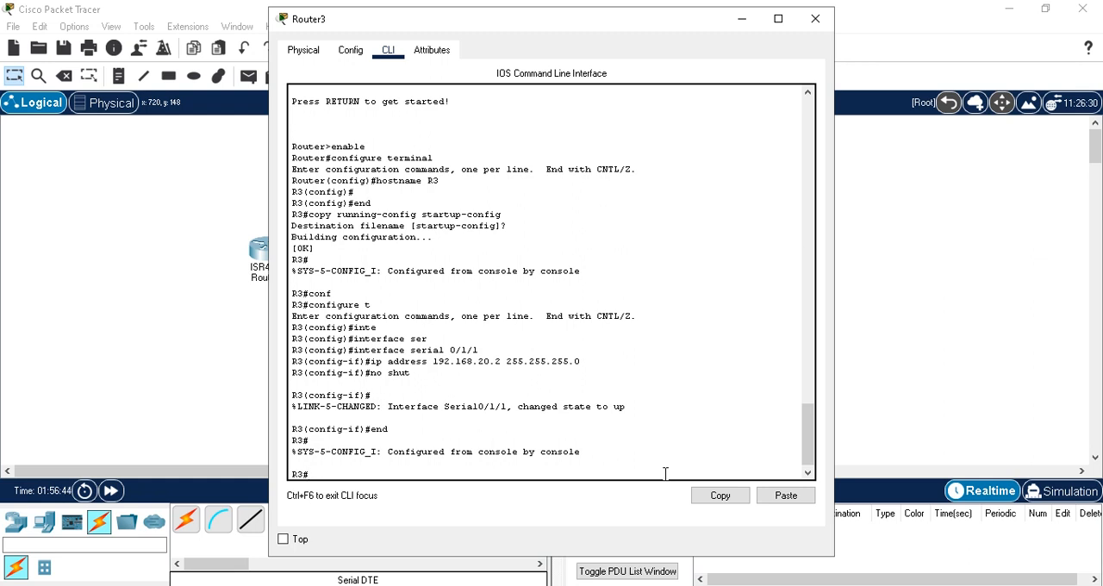
# Step: Save Router3's running configuration with wr and minimize its window
pyautogui.write('wr')
pyautogui.press('Return')
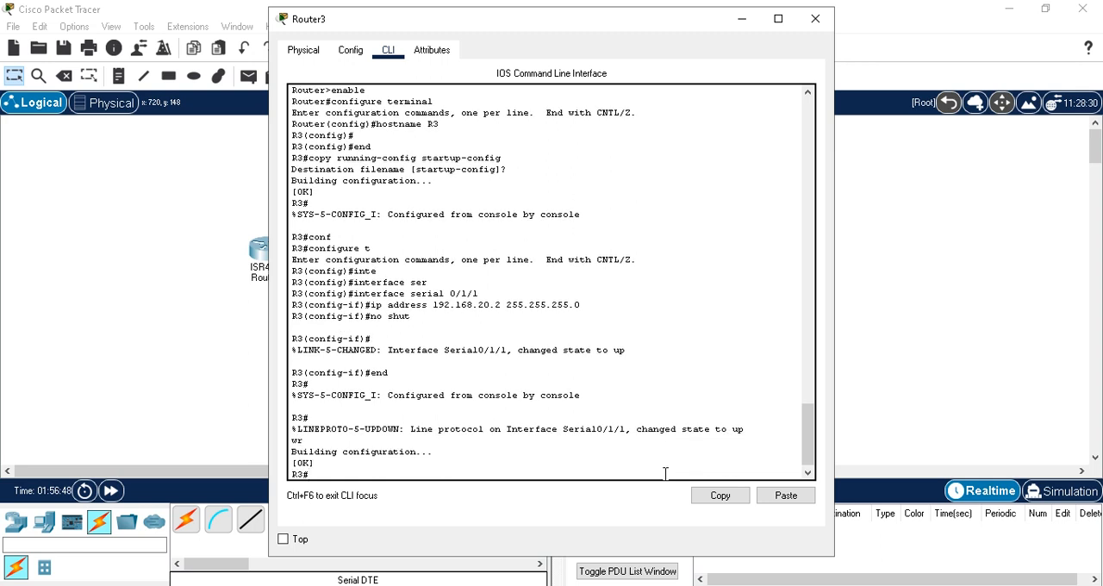
pyautogui.click(740, 21)
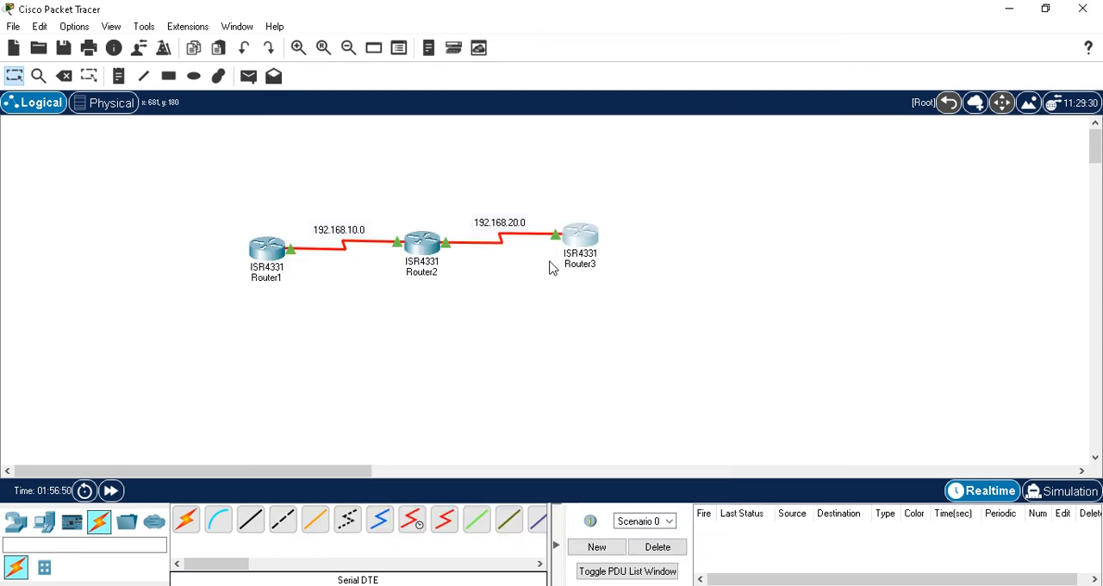
# Step: Open Router1's command line and ping 192.168.20.2
pyautogui.click(273, 257)
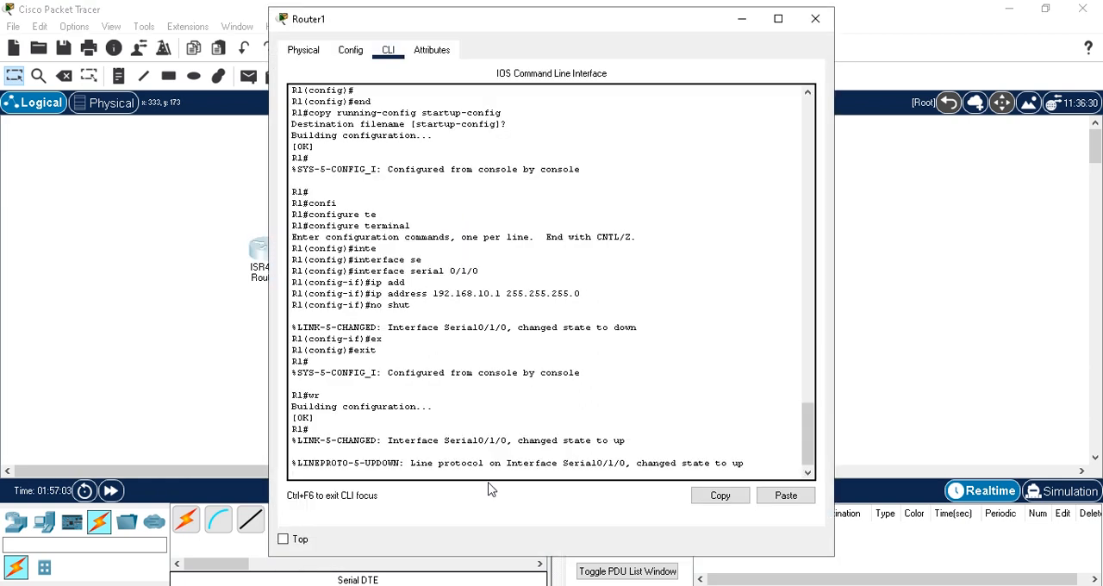
pyautogui.press('Return')
pyautogui.write('pin')
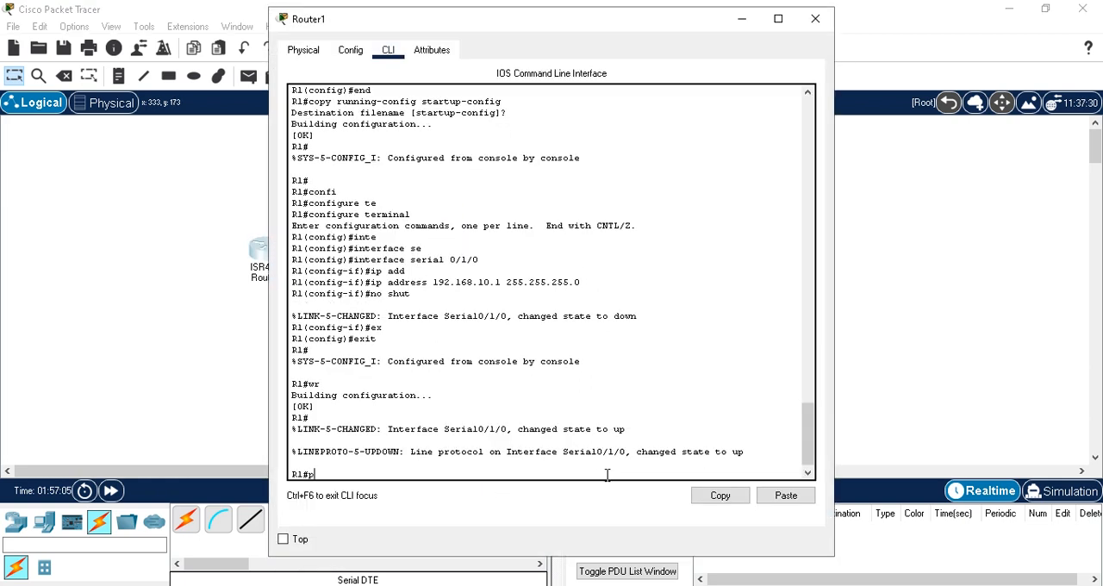
pyautogui.write('192.168.20.2')
pyautogui.press('Return')
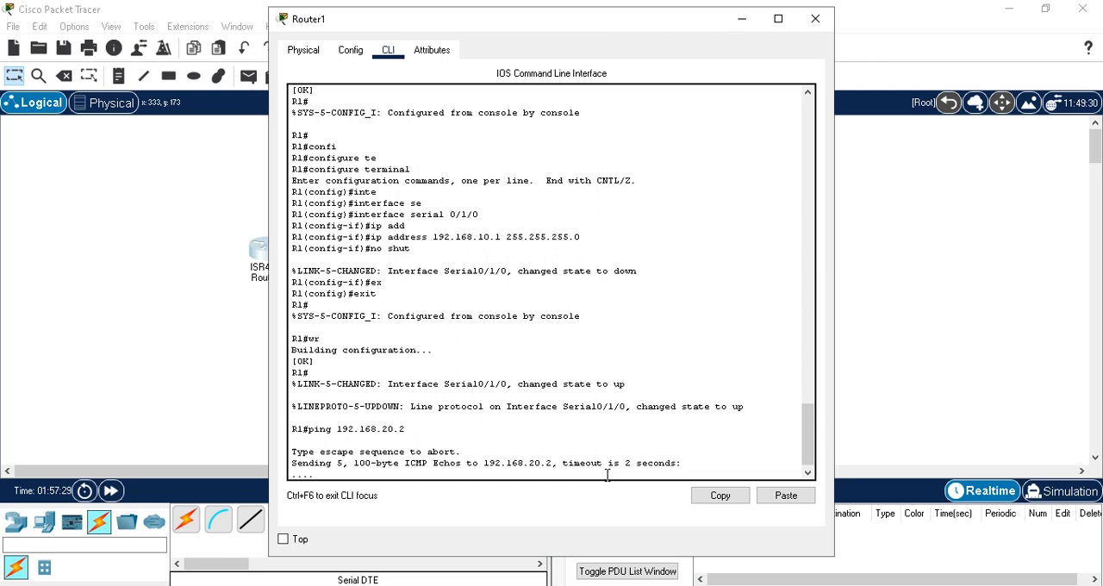
# Step: Ping 192.168.10.2 from Router1 by editing the previous ping command
pyautogui.press('Up')
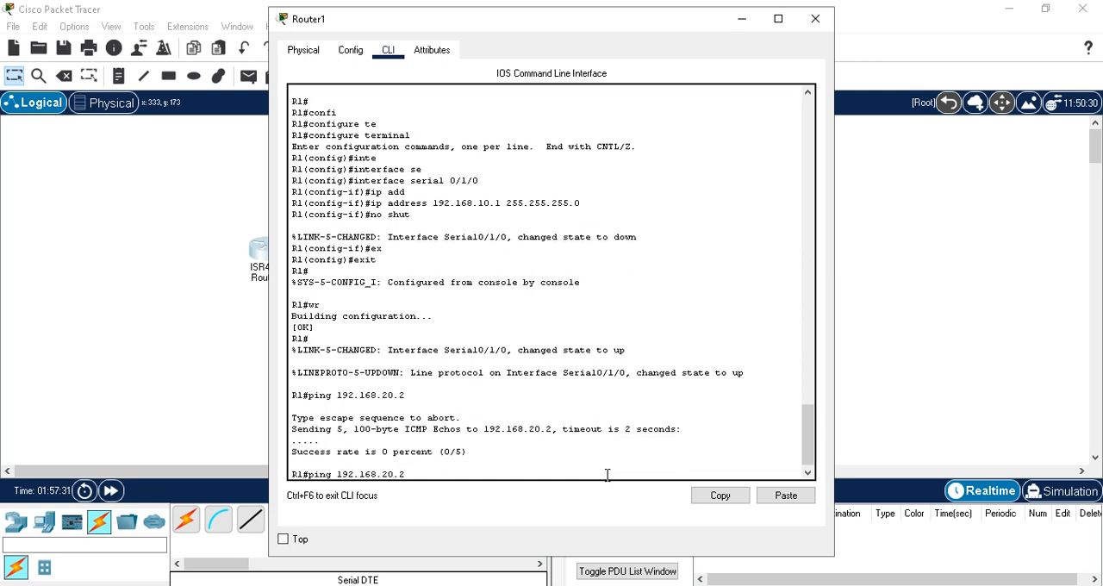
pyautogui.press('Left')
pyautogui.press('Left')
pyautogui.press('Left')
pyautogui.press('BackSpace')
pyautogui.write('1')
pyautogui.press('Return')
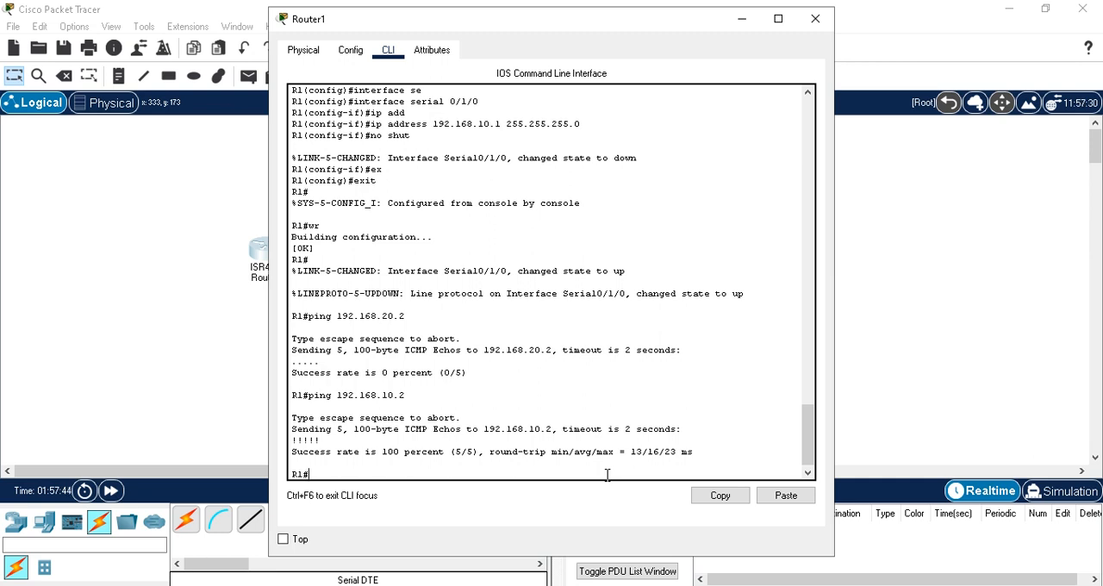
# Step: Ping 192.168.20.1 from Router1 and minimize its window
pyautogui.press('Up')
pyautogui.press('BackSpace')
pyautogui.press('BackSpace')
pyautogui.press('BackSpace')
pyautogui.press('BackSpace')
pyautogui.write('20.1')
pyautogui.press('Return')
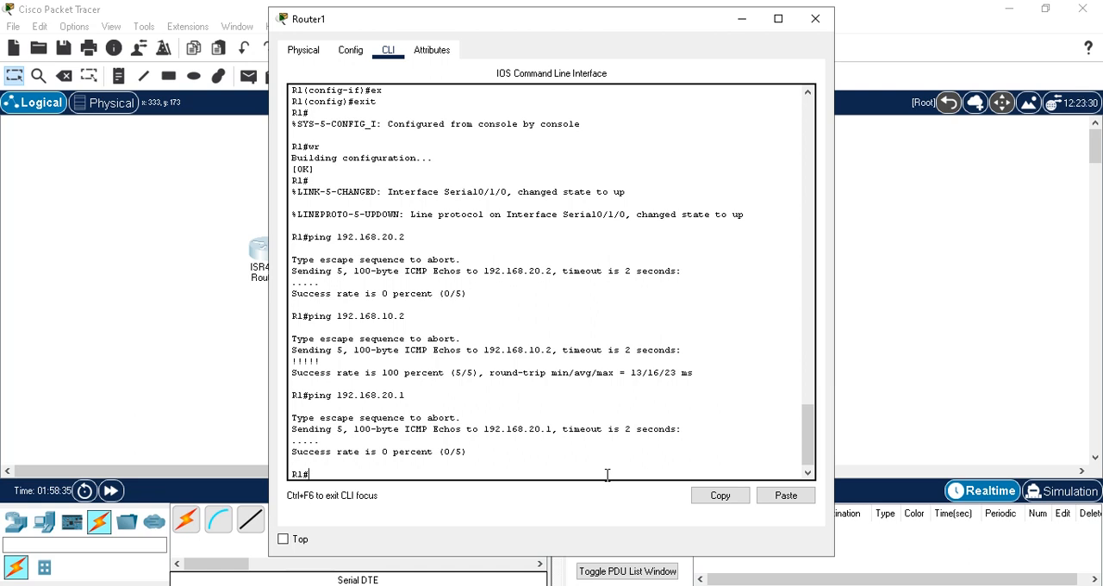
pyautogui.click(742, 18)
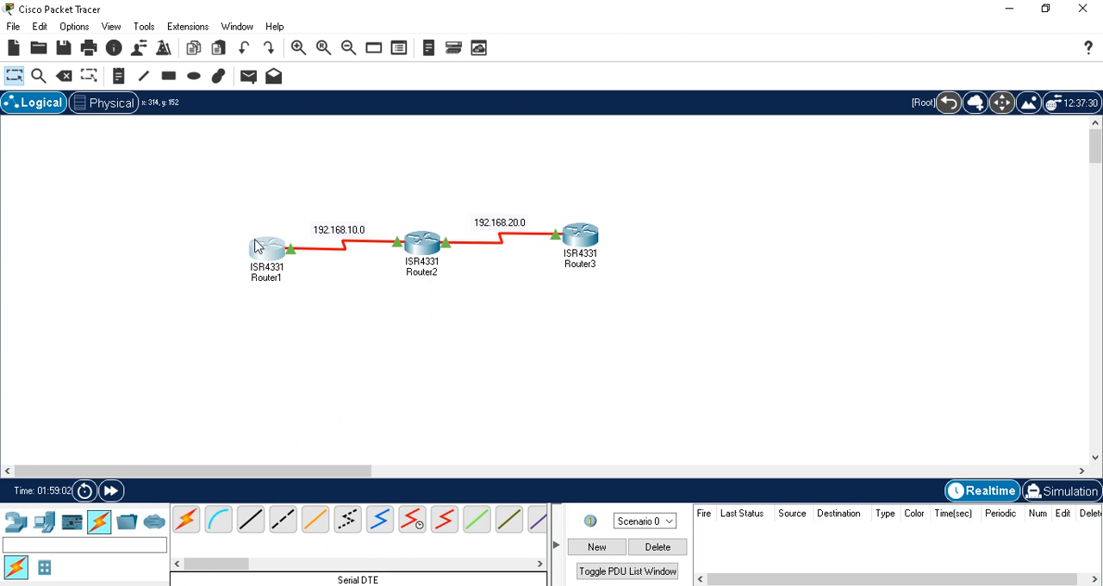
# Step: Check the link between Router2 and Router3, reopen Router1's command line and enter global configuration mode with conf t
pyautogui.moveTo(267, 247)
pyautogui.moveTo(429, 248)
pyautogui.moveTo(481, 241)
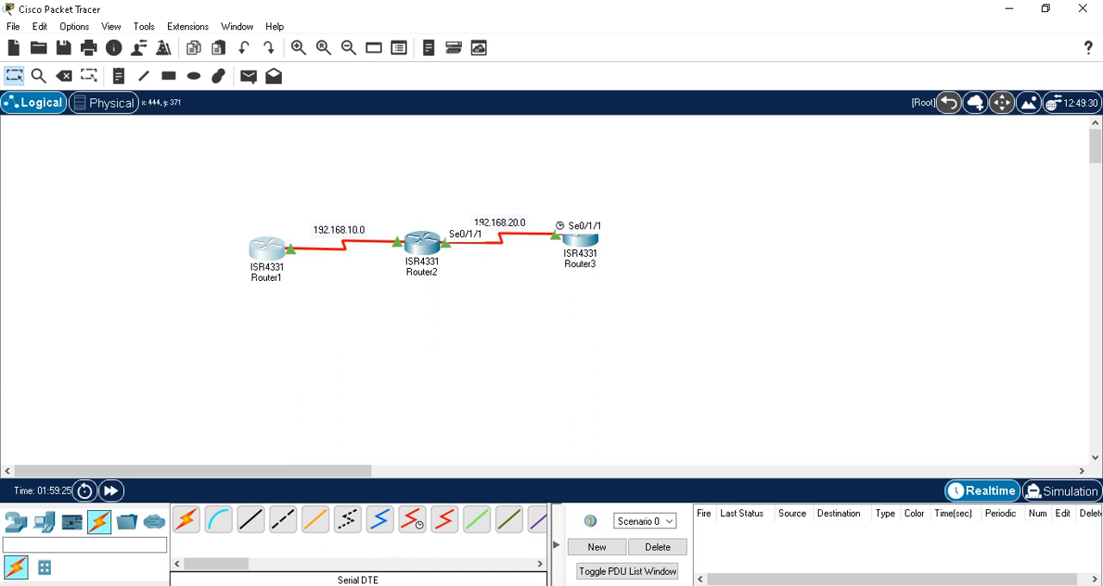
pyautogui.click(530, 529)
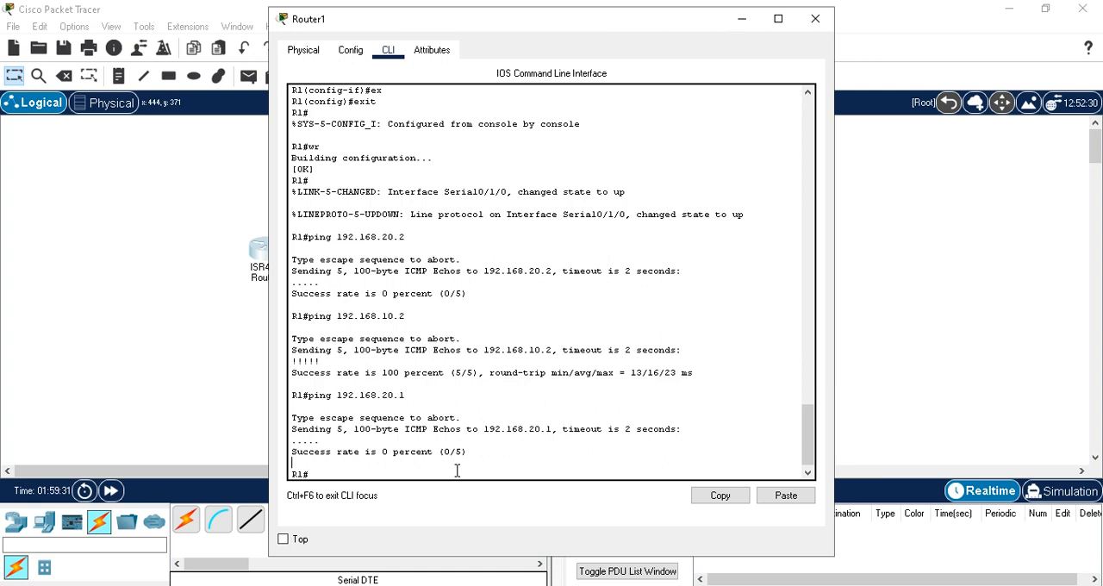
pyautogui.write('conf t')
pyautogui.press('Return')
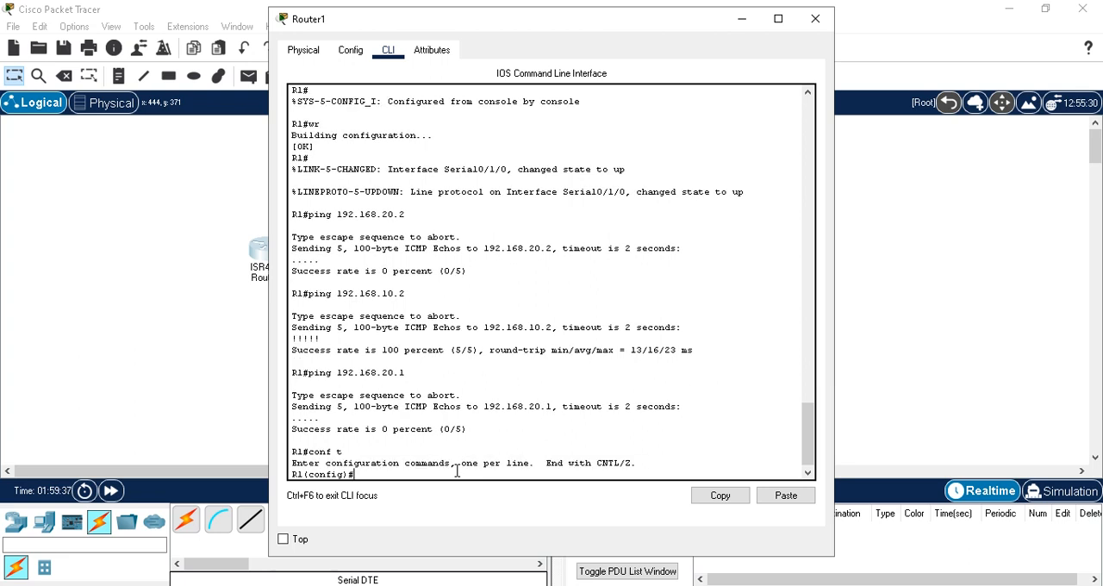
# Step: Start a static route on Router1 with ip route 192.168.10.0 255.255.255.0, moving the window aside to uncover the topology
pyautogui.write('ip route')
pyautogui.moveTo(512, 30); pyautogui.dragTo(766, 27)
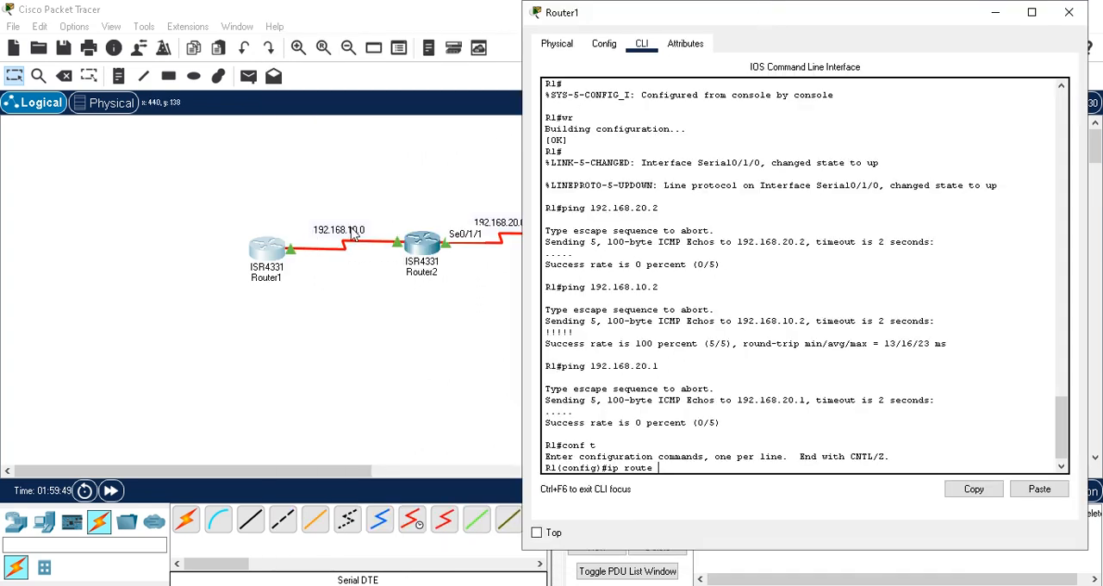
pyautogui.write('192.168.1')
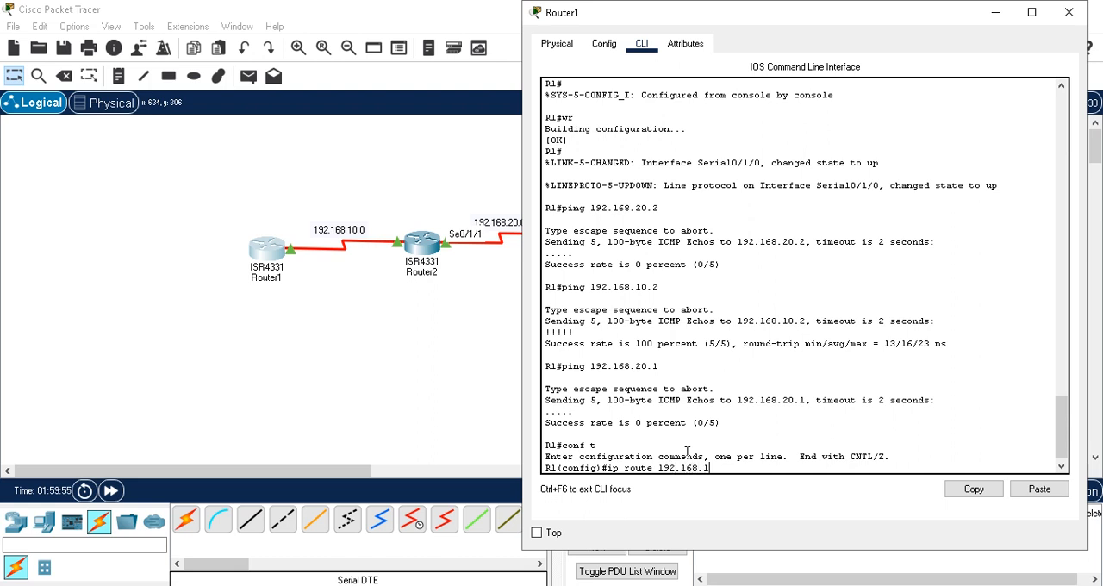
pyautogui.write('0.0 255.255.255.0')
# Step: Reposition Router1's window beside the topology and complete the static route with next hop 192.168.10.2
pyautogui.moveTo(785, 23); pyautogui.dragTo(863, 20)
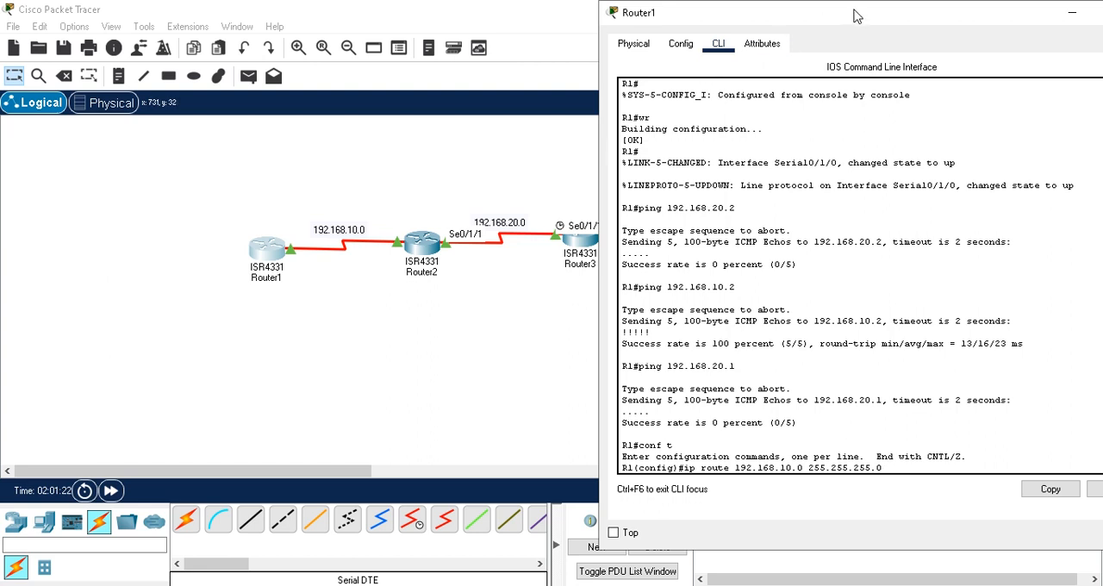
pyautogui.doubleClick(621, 9)
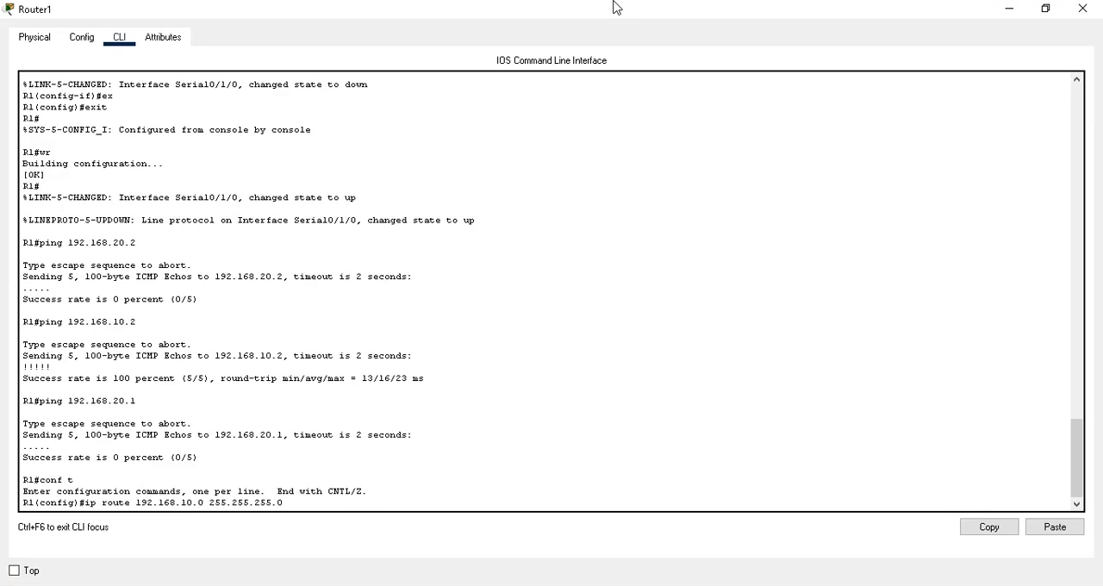
pyautogui.click(1051, 10)
pyautogui.moveTo(878, 17); pyautogui.dragTo(830, 17)
pyautogui.moveTo(1096, 435); pyautogui.dragTo(1097, 458)
pyautogui.write('192.1')
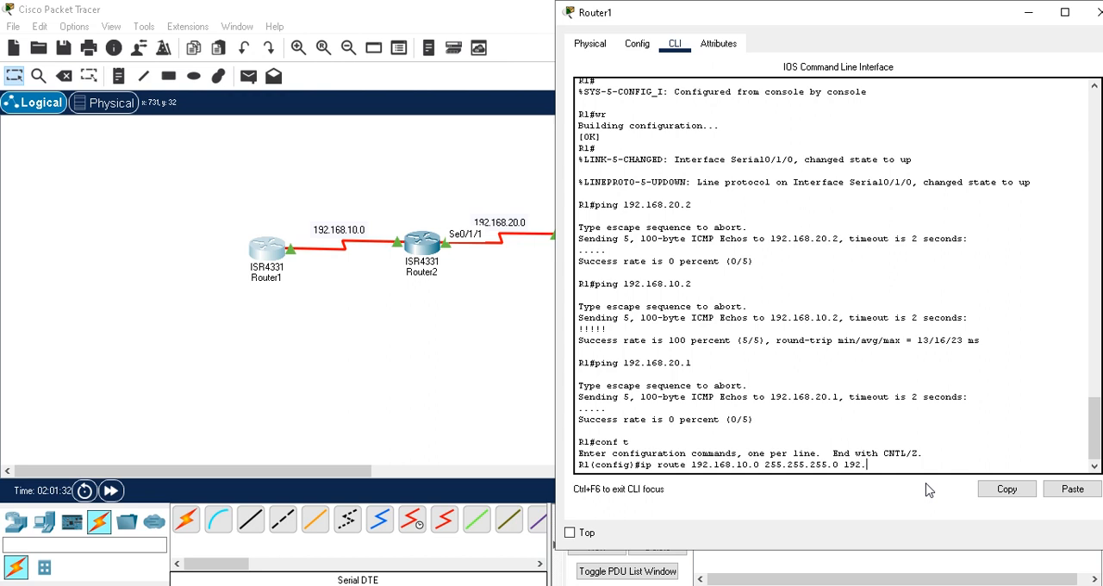
pyautogui.write('68.10.2')
pyautogui.press('Return')
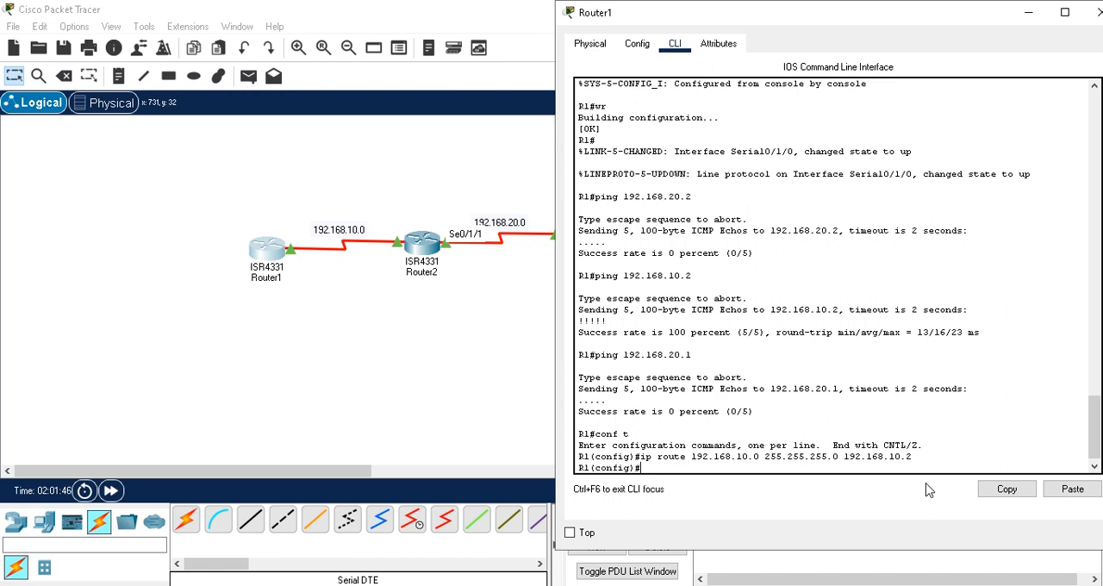
# Step: Add a static route on Router1 to 192.168.20.0 255.255.255.0 via 192.168.10.2 by editing the previous route command
pyautogui.press('Up')
pyautogui.press('Left')
pyautogui.press('Left')
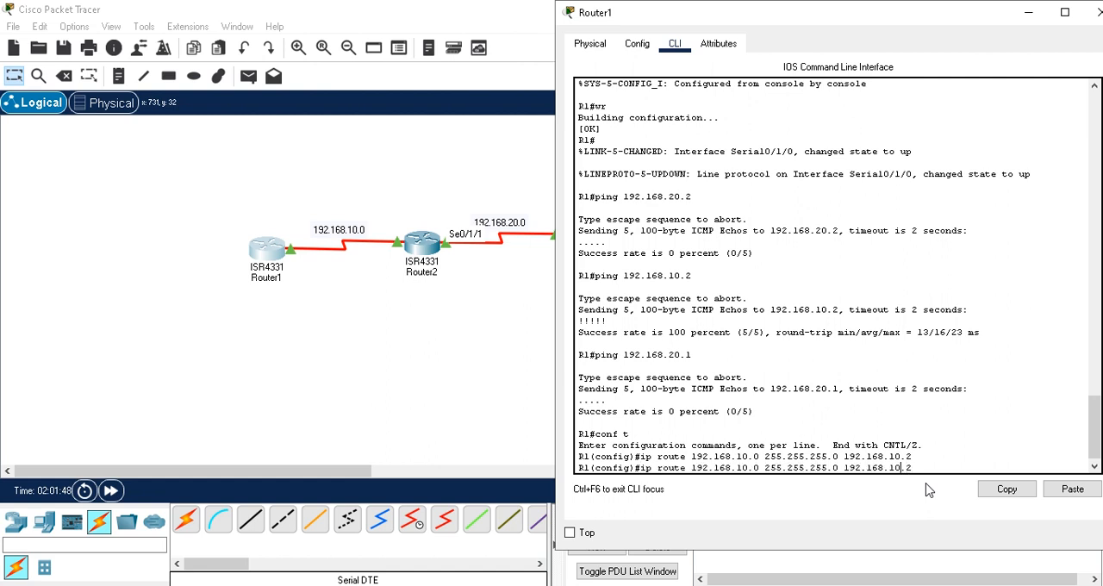
pyautogui.press('BackSpace')
pyautogui.write('2')
pyautogui.press('Right')
pyautogui.press('Right')
pyautogui.press('Right')
pyautogui.press('Right')
pyautogui.press('Right')
pyautogui.press('Right')
pyautogui.press('Right')
pyautogui.press('Right')
pyautogui.press('Right')
pyautogui.press('Return')
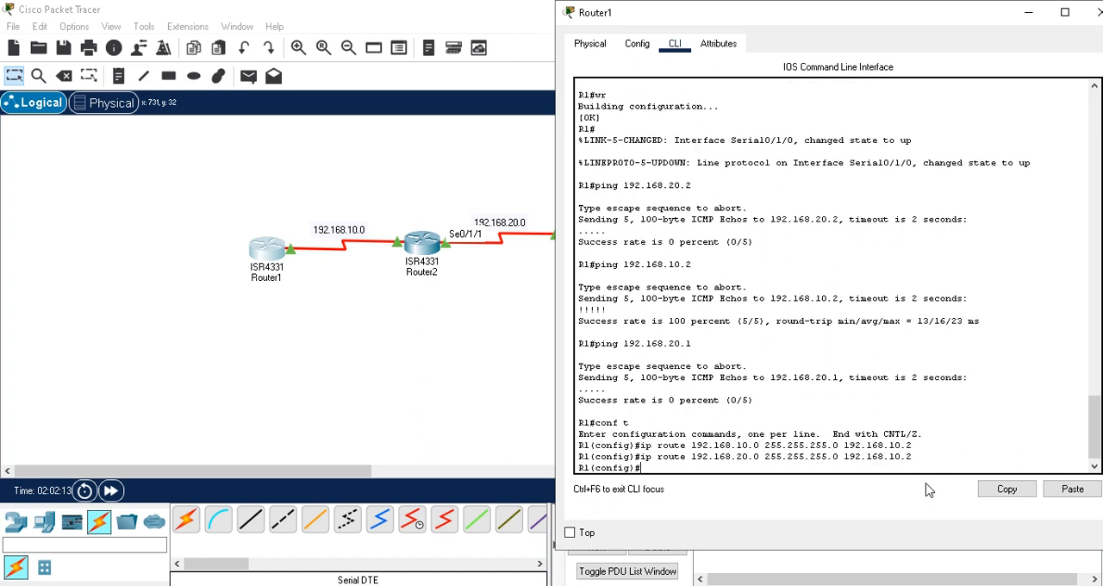
# Step: Exit Router1's global configuration mode and save the running configuration with wr
pyautogui.write('exit')
pyautogui.press('Return')
pyautogui.write('wr')
pyautogui.press('Return')
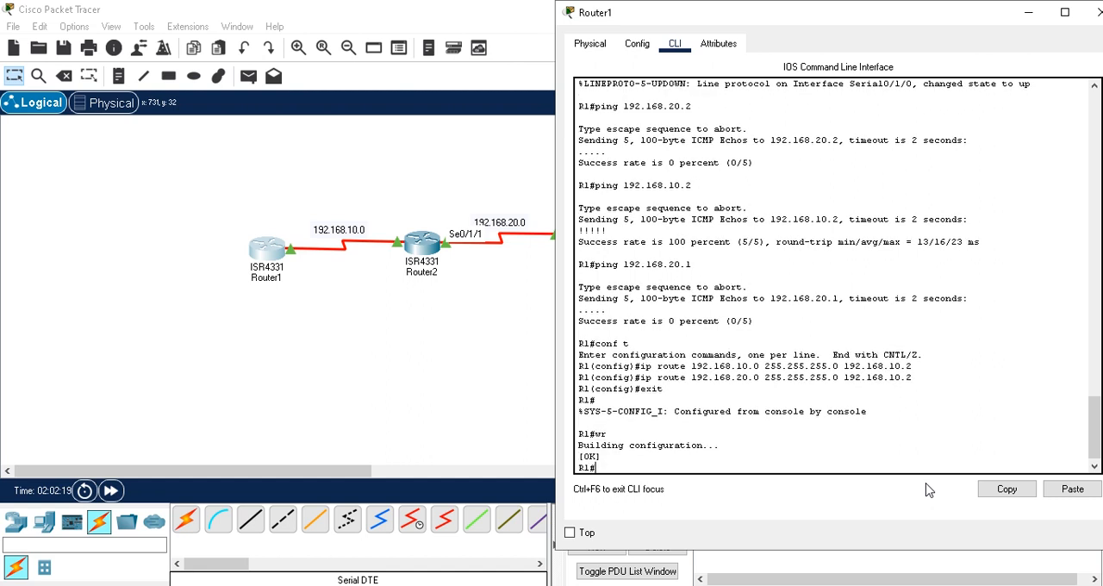
# Step: Display Router1's routing table with show ip route and maximize its window
pyautogui.write('show ip route')
pyautogui.press('Return')
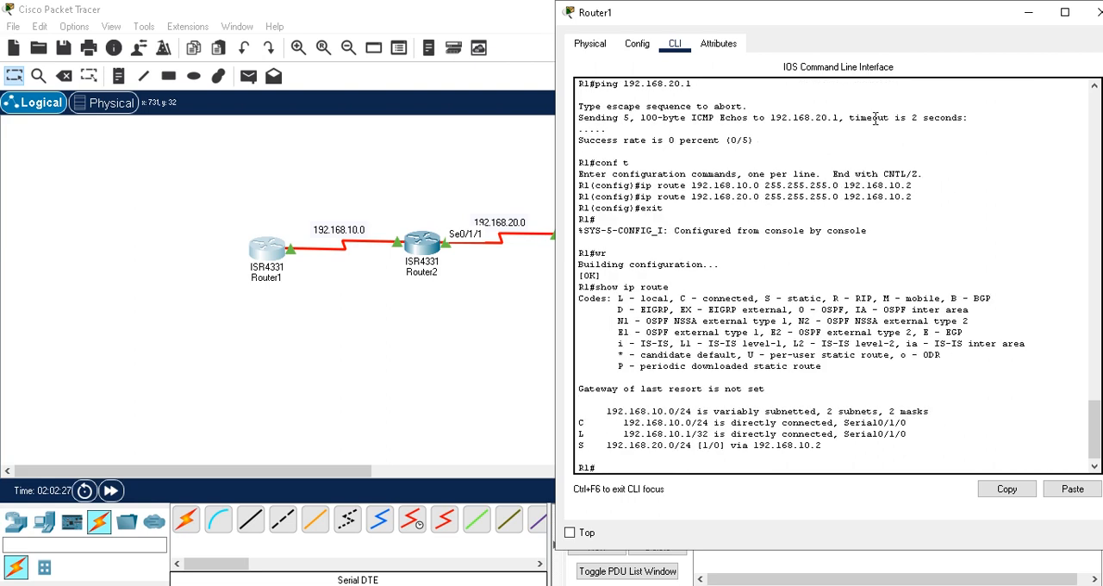
pyautogui.moveTo(836, 14); pyautogui.dragTo(556, 12)
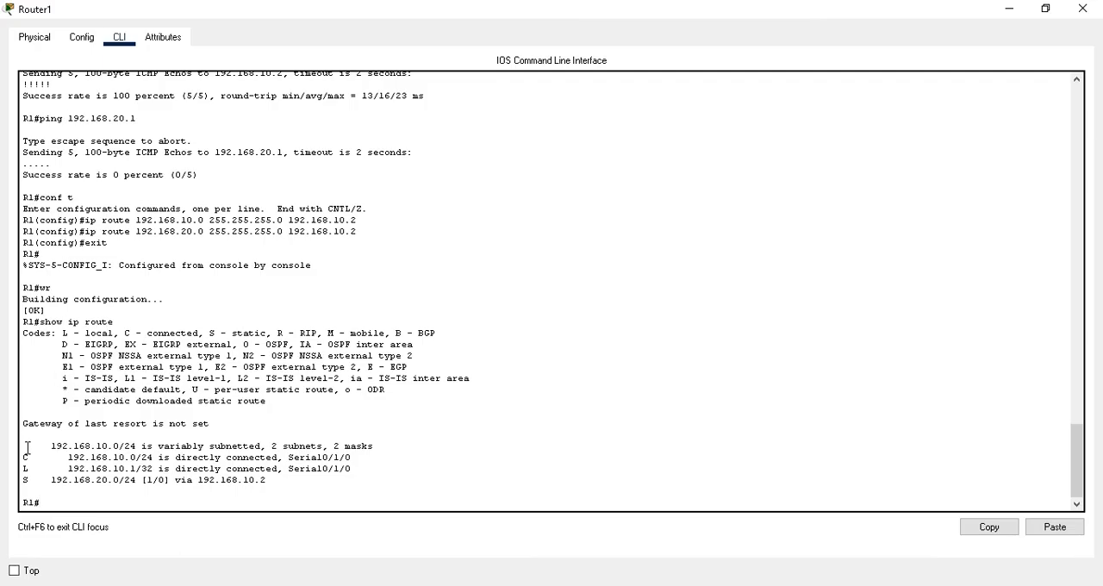
# Step: Examine the connected, local and static entries in Router1's routing table against the code legend
pyautogui.moveTo(23, 454); pyautogui.dragTo(289, 480)
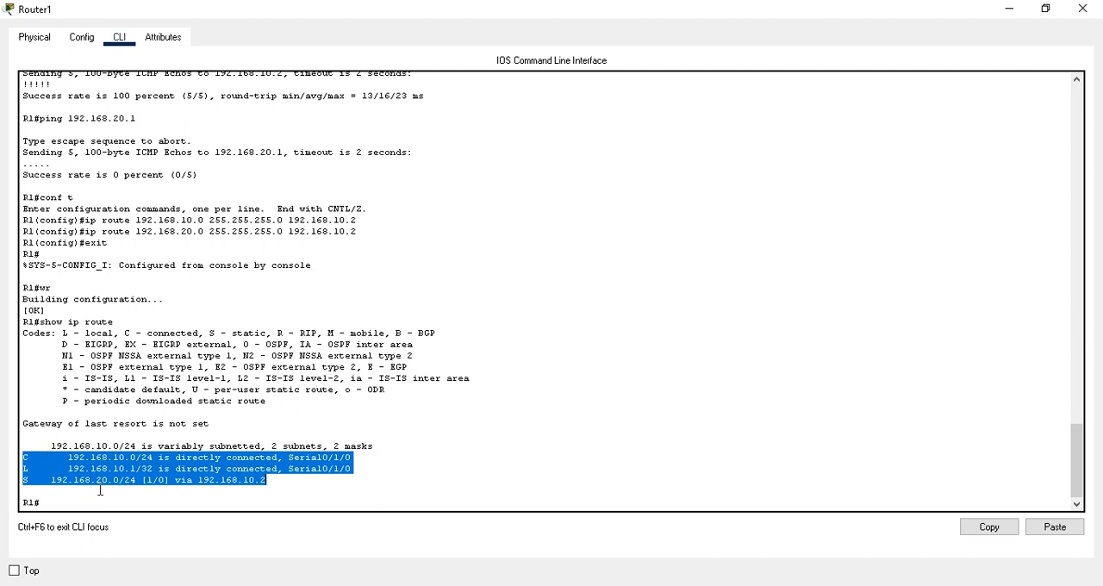
pyautogui.click(62, 487)
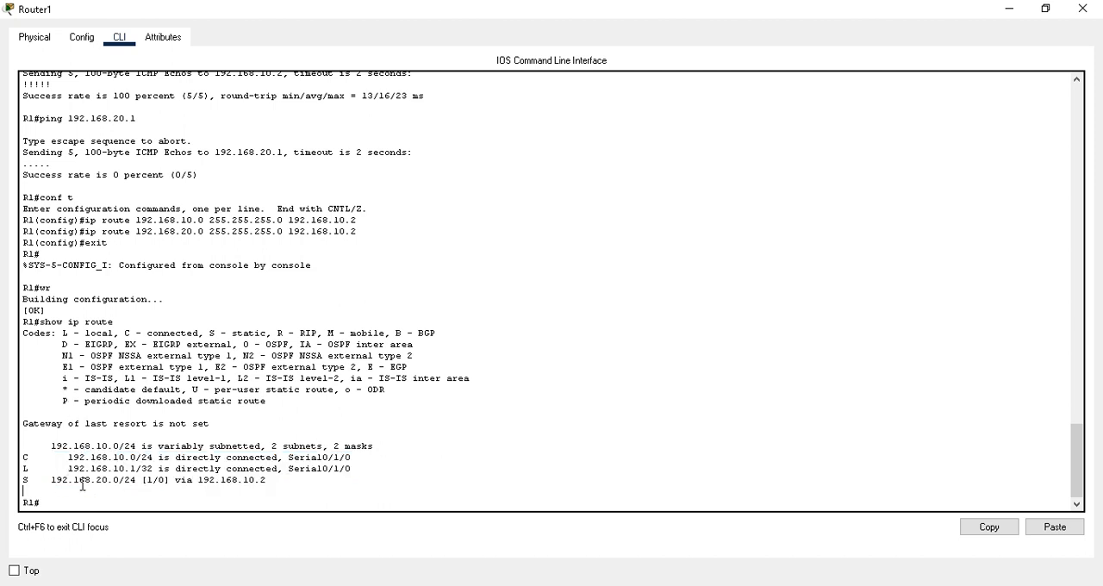
pyautogui.moveTo(24, 456); pyautogui.dragTo(27, 480)
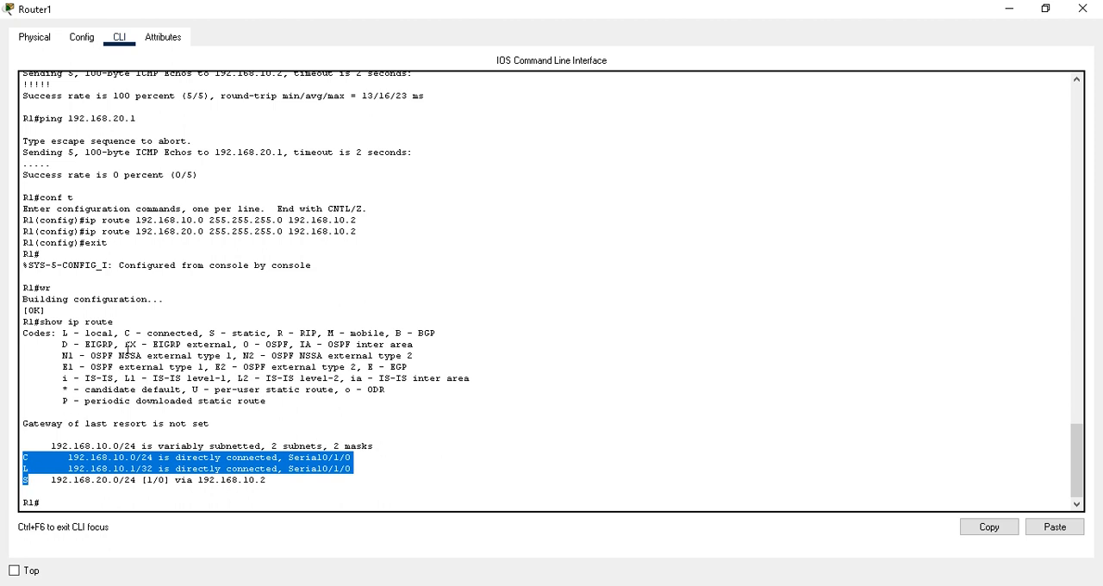
pyautogui.moveTo(125, 333); pyautogui.dragTo(192, 327)
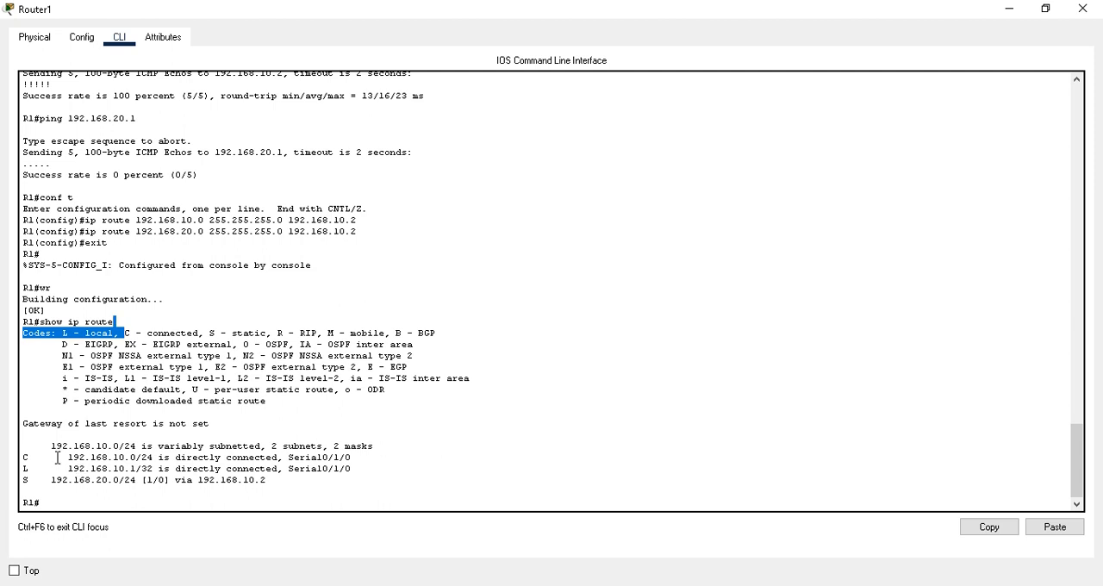
pyautogui.moveTo(69, 457); pyautogui.dragTo(150, 458)
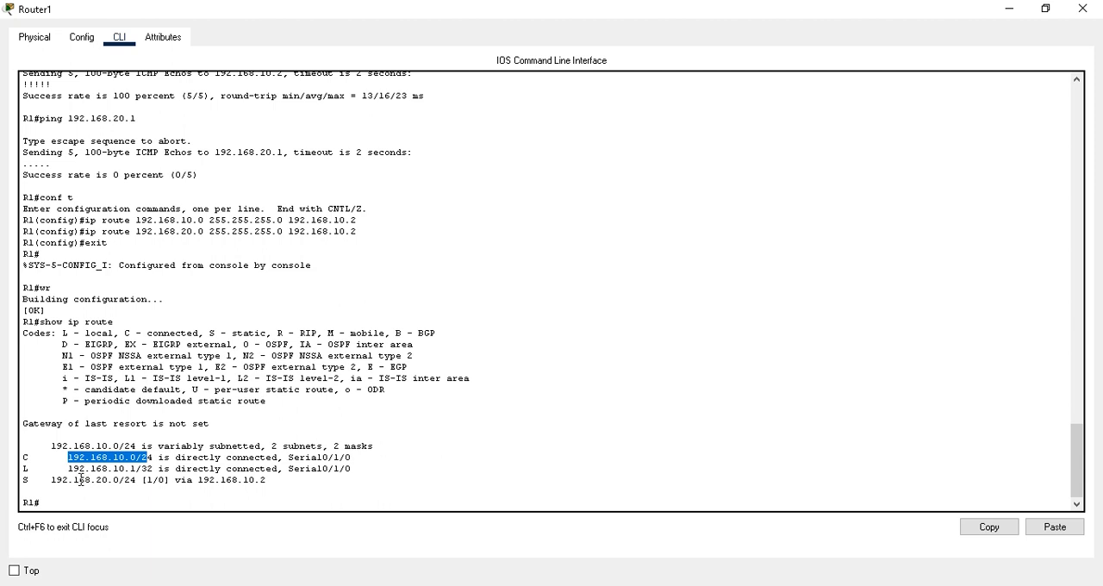
pyautogui.moveTo(20, 468); pyautogui.dragTo(154, 468)
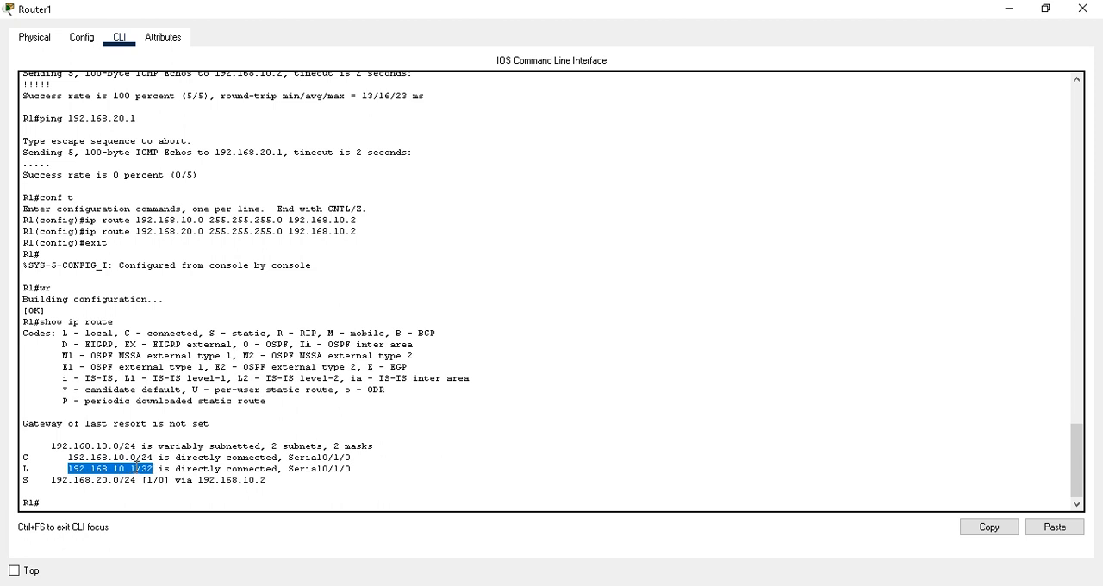
pyautogui.click(152, 469)
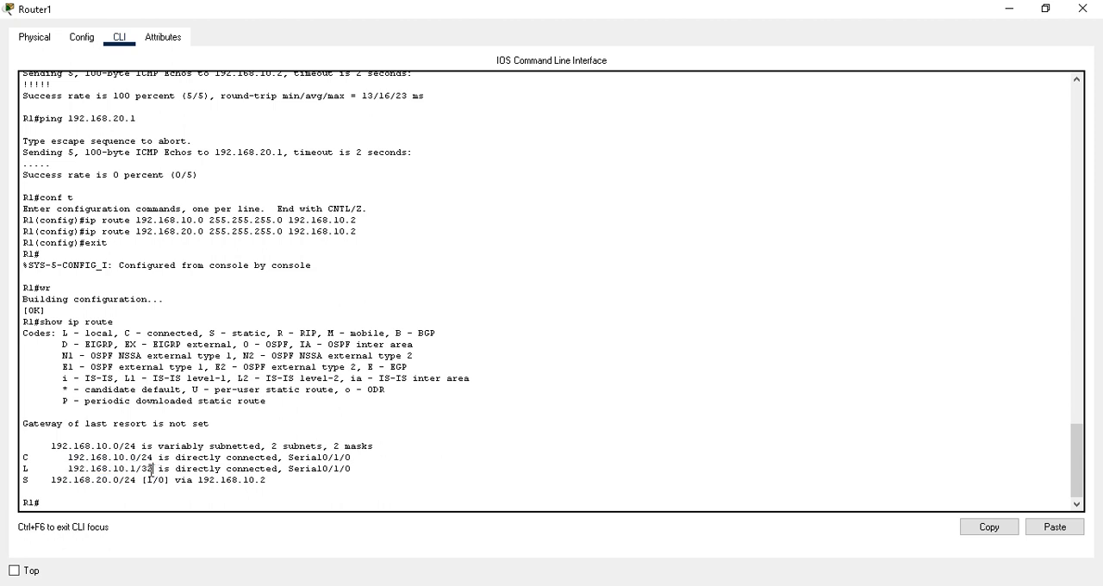
# Step: Check the static entry's code, destination network and next hop in Router1's routing table, and close its window
pyautogui.moveTo(152, 470); pyautogui.dragTo(126, 458)
pyautogui.moveTo(27, 480); pyautogui.dragTo(23, 480)
pyautogui.moveTo(267, 332); pyautogui.dragTo(210, 333)
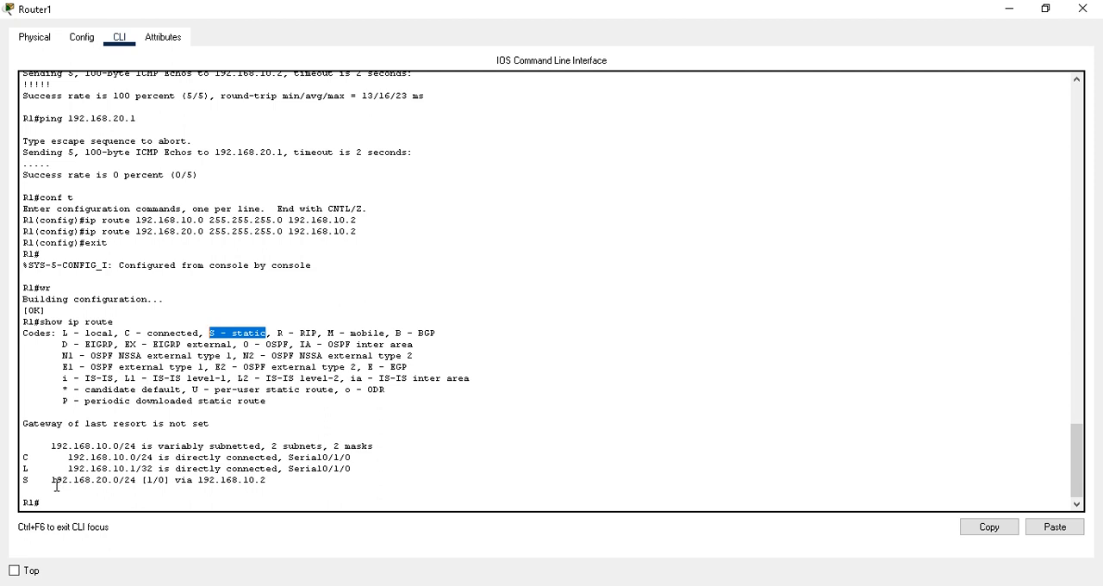
pyautogui.moveTo(50, 481); pyautogui.dragTo(121, 484)
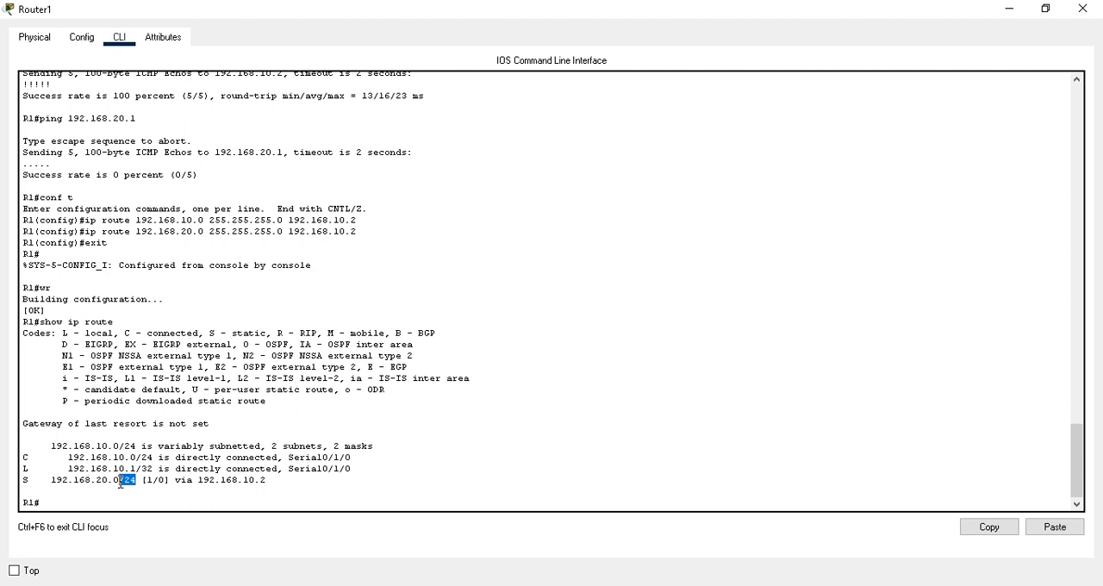
pyautogui.moveTo(267, 480); pyautogui.dragTo(246, 484)
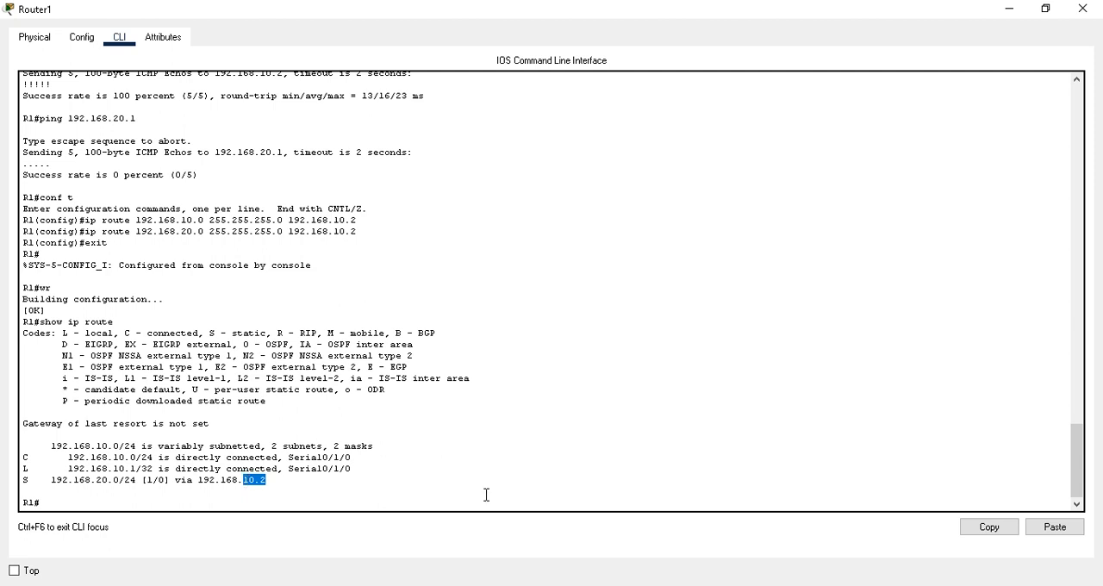
pyautogui.click(1086, 14)
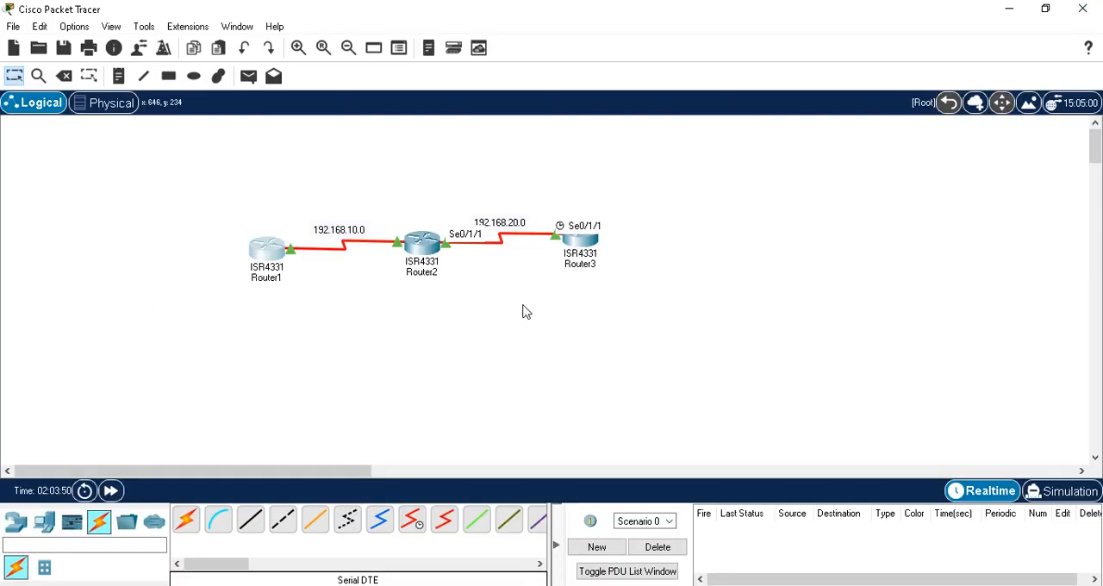
# Step: Open Router3's command line and enter global configuration mode with conf t
pyautogui.click(581, 250)
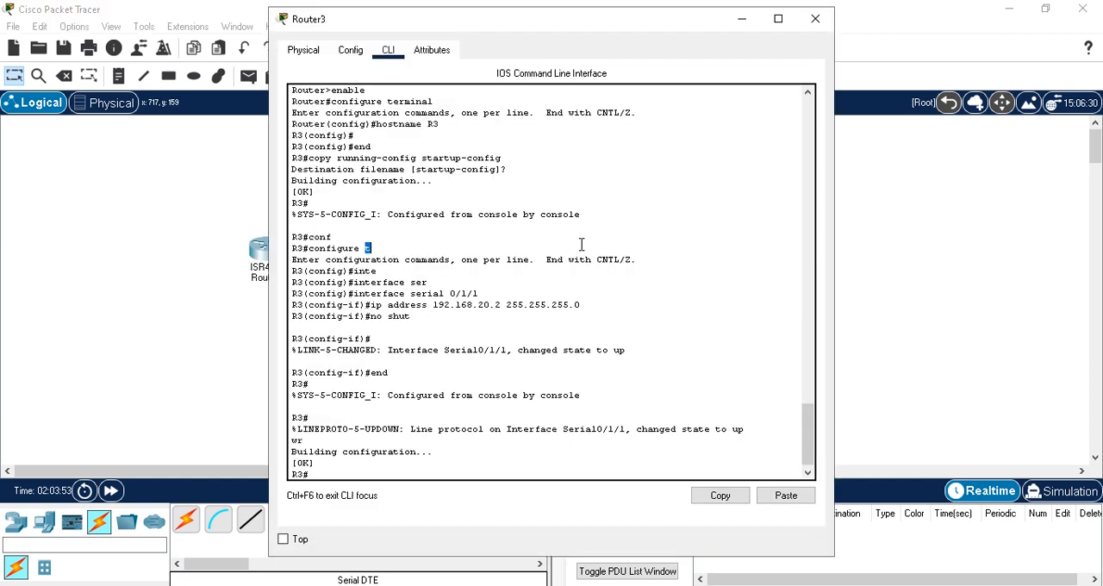
pyautogui.click(467, 476)
pyautogui.press('Return')
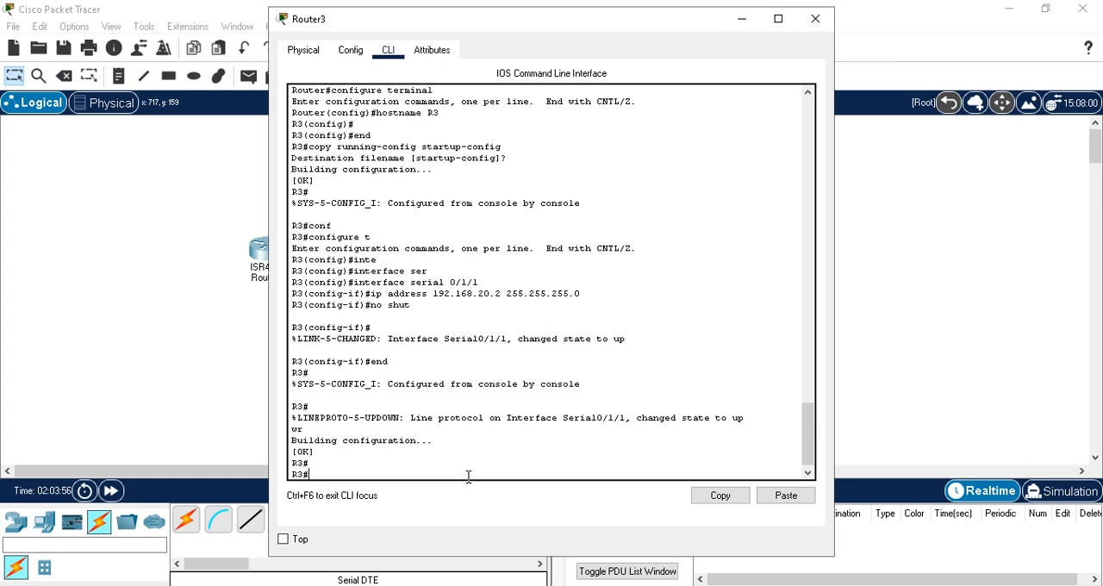
pyautogui.write('conf t')
pyautogui.press('Return')
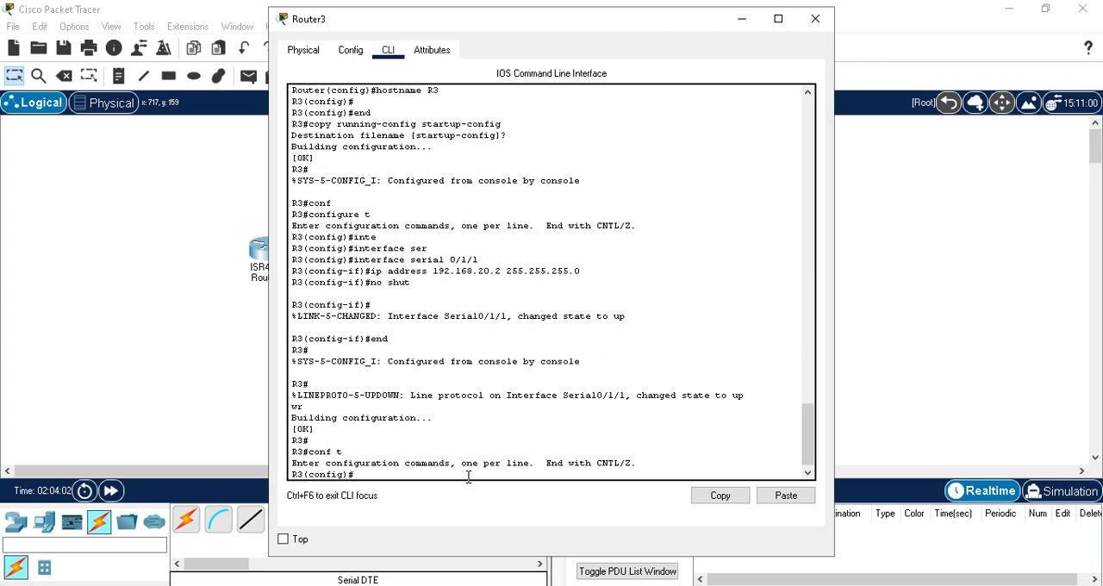
# Step: Add a static route on Router3 to 192.168.10.0 255.255.255.0 via 192.168.20.1
pyautogui.write('ip route 192.168.10.0 255.255.255.0 1')
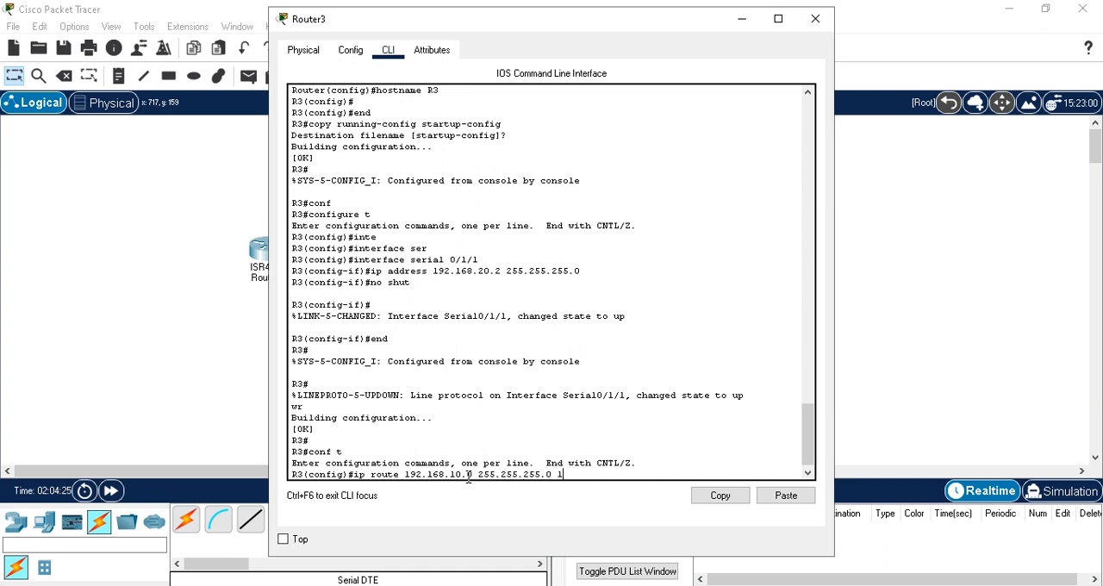
pyautogui.write('92.')
pyautogui.write('168.')
pyautogui.write('2.168.20.1')
pyautogui.press('Return')
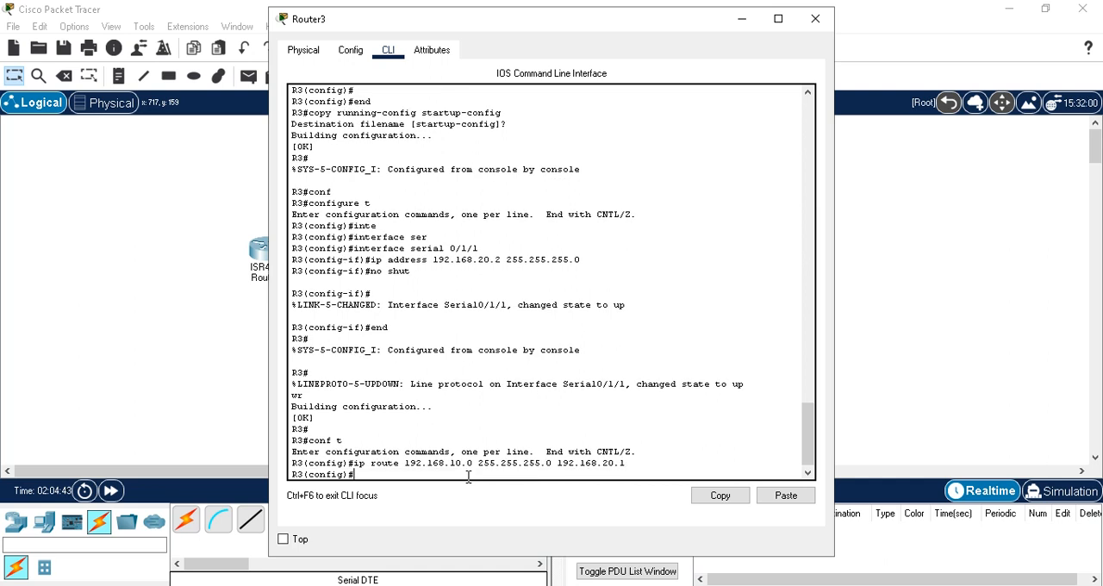
# Step: Add a static route on Router3 to 192.168.20.0 255.255.255.0 via 192.168.20.1 by editing the previous route command
pyautogui.press('Up')
pyautogui.press('Left')
pyautogui.press('Left')
pyautogui.press('Left')
pyautogui.press('Left')
pyautogui.press('Left')
pyautogui.press('Left')
pyautogui.press('Left')
pyautogui.press('Left')
pyautogui.press('Left')
pyautogui.press('Left')
pyautogui.press('Left')
pyautogui.press('Left')
pyautogui.press('Left')
pyautogui.press('Left')
pyautogui.press('Left')
pyautogui.press('Left')
pyautogui.press('Left')
pyautogui.press('Left')
pyautogui.press('Left')
pyautogui.press('Left')
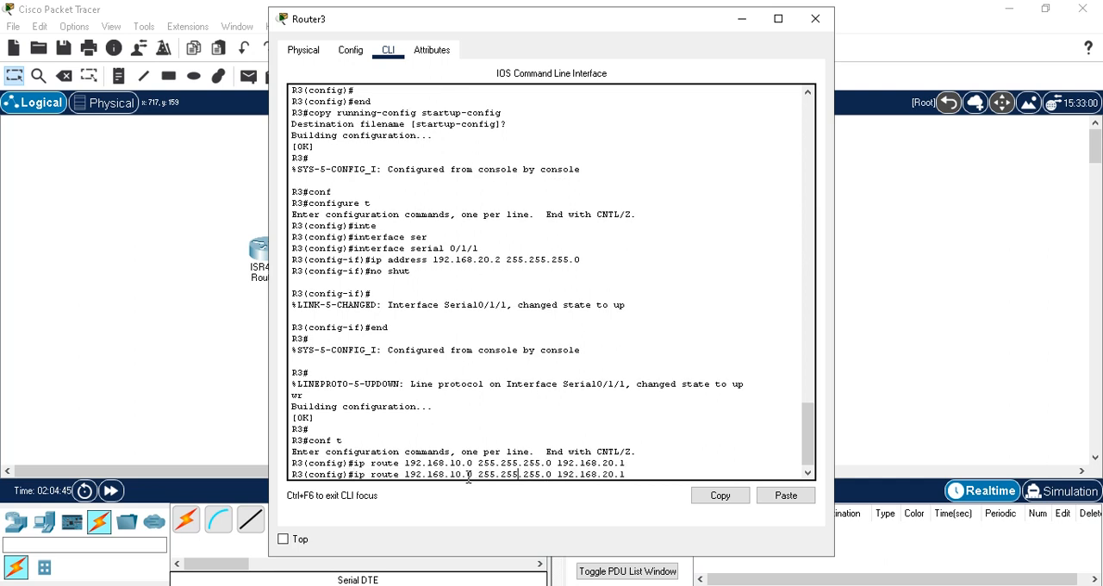
pyautogui.press('BackSpace')
pyautogui.write('2')
pyautogui.press('Return')
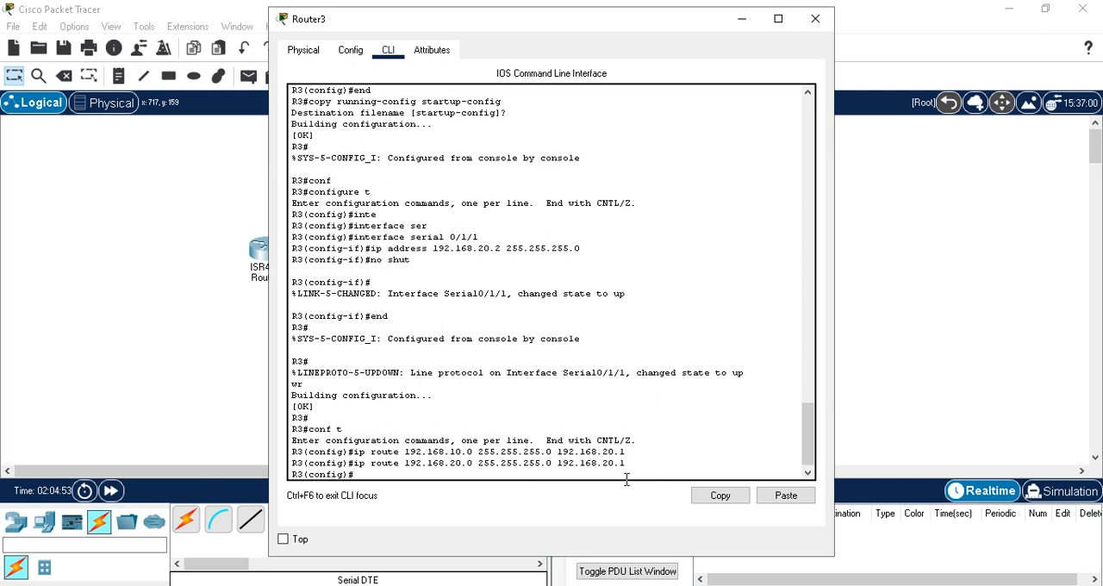
# Step: Exit Router3's global configuration mode and save the running configuration with wr
pyautogui.write('exit')
pyautogui.press('Return')
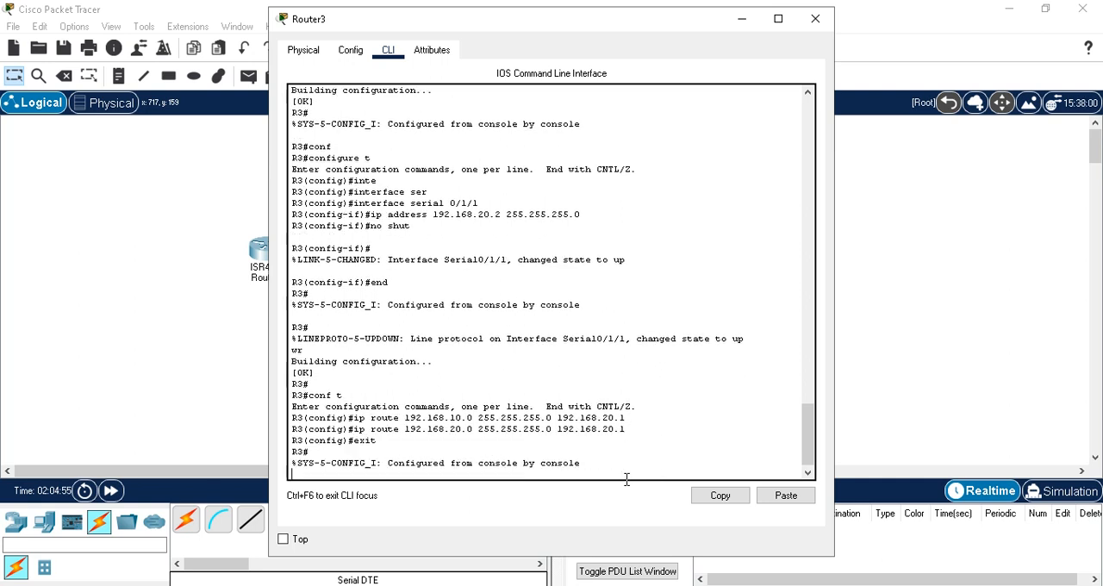
pyautogui.press('Return')
pyautogui.write('w')
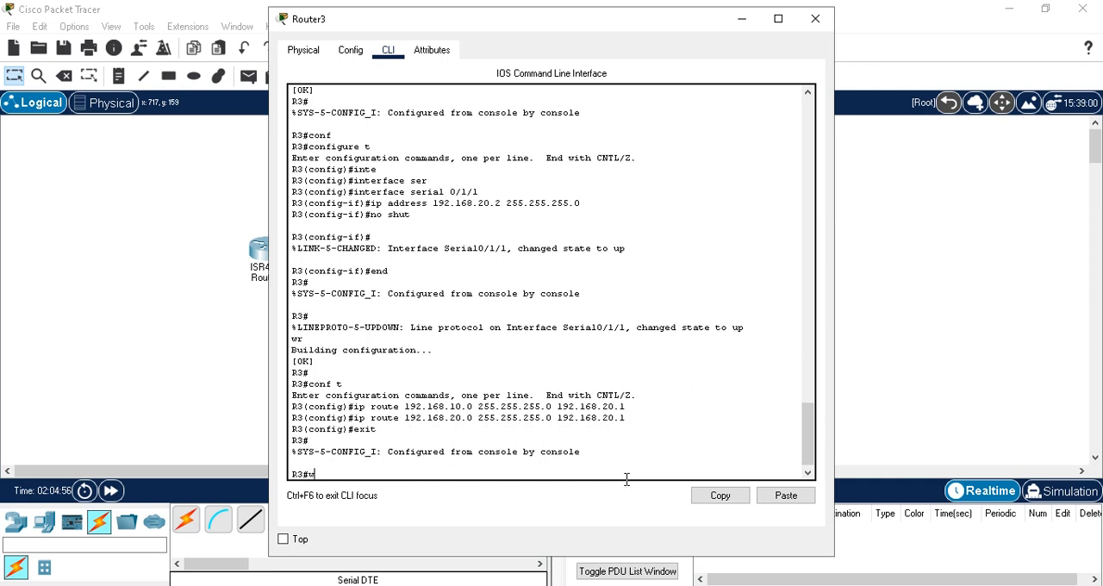
pyautogui.write('r')
pyautogui.press('Return')
# Step: Display Router3's routing table with show ip route
pyautogui.write('sh')
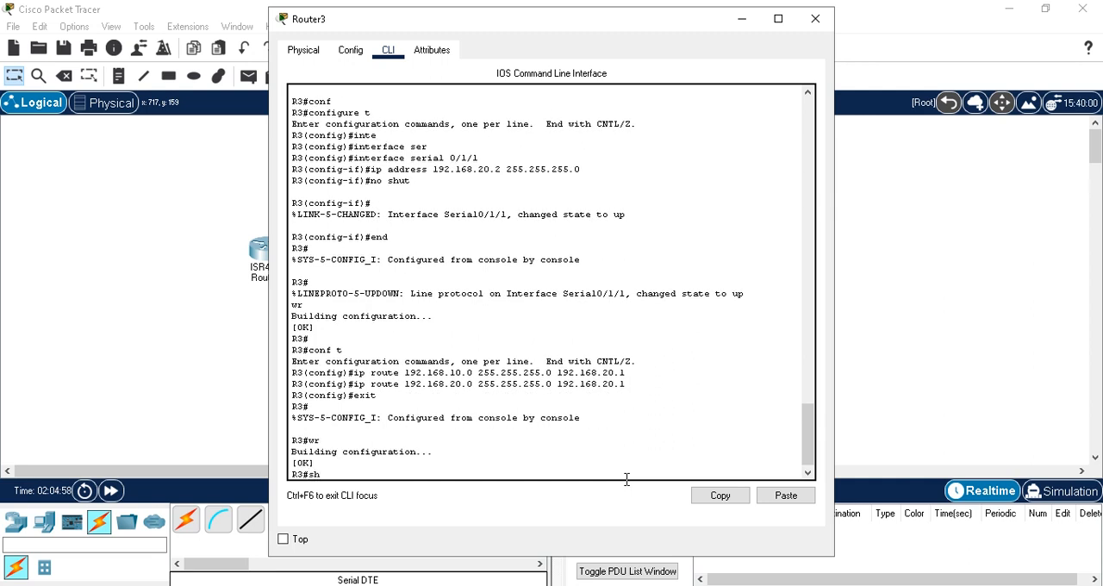
pyautogui.write('ow ip')
pyautogui.write(' routi')
pyautogui.write('ng')
pyautogui.press('BackSpace')
pyautogui.press('BackSpace')
pyautogui.press('BackSpace')
pyautogui.write('e')
pyautogui.press('Return')
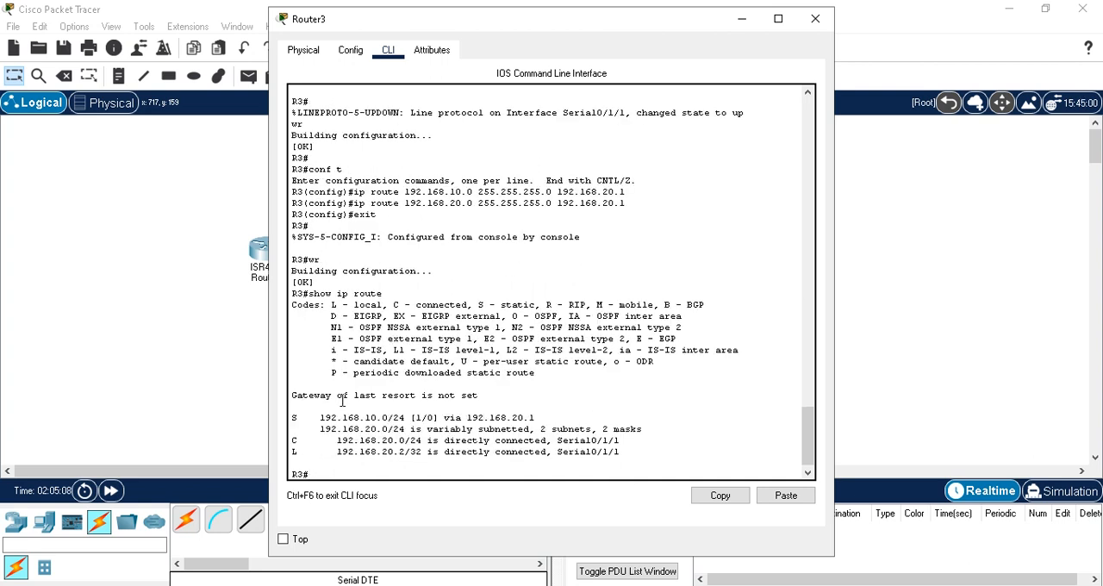
# Step: Check the static entry's code and destination network in Router3's routing table, and minimize its window
pyautogui.moveTo(299, 417); pyautogui.dragTo(293, 417)
pyautogui.moveTo(388, 417); pyautogui.dragTo(349, 420)
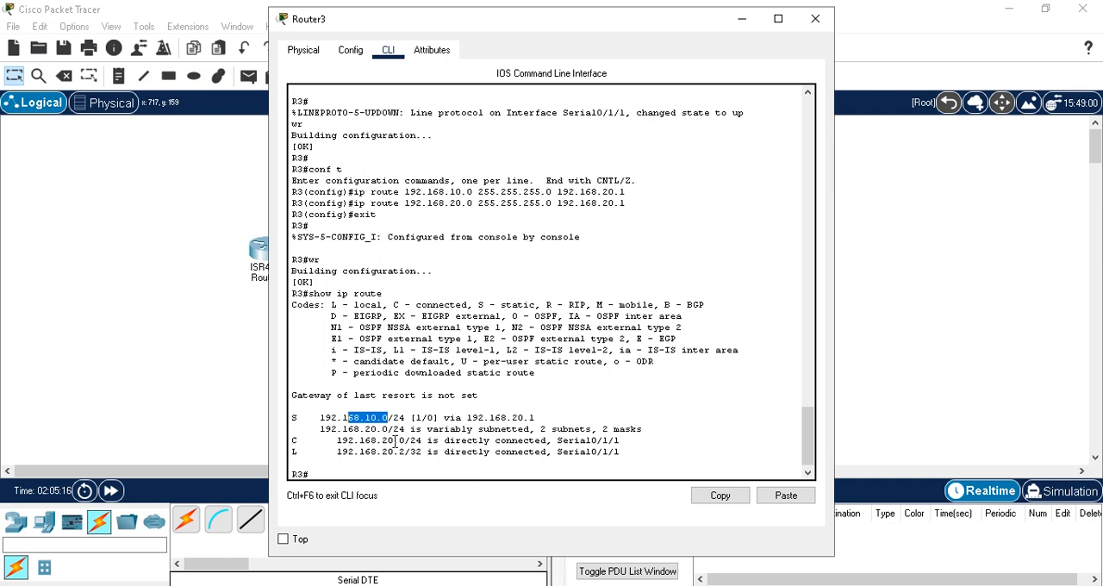
pyautogui.click(742, 21)
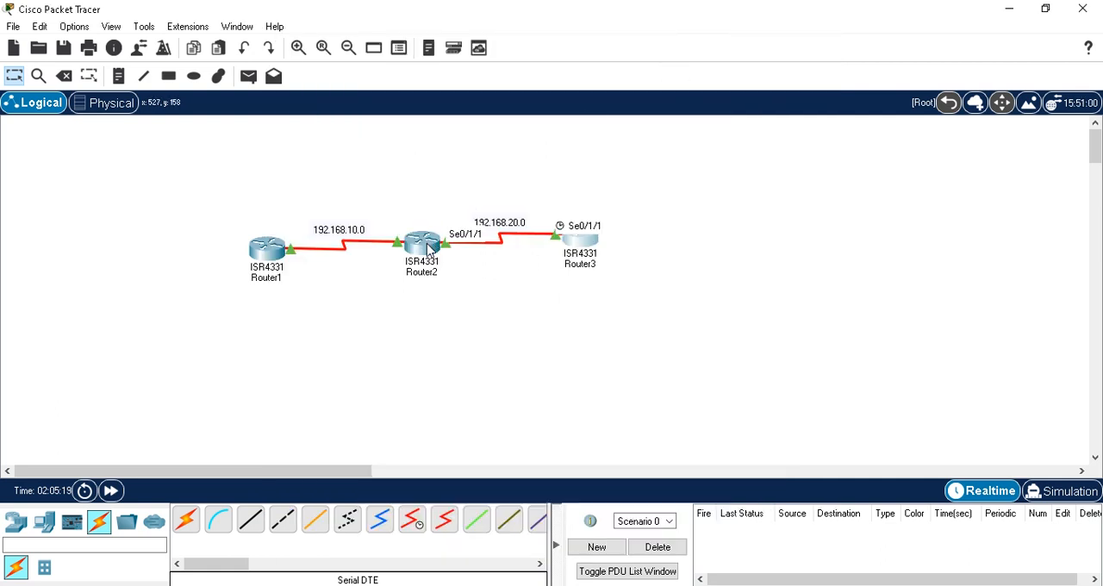
# Step: Open Router2's command line and display its routing table with sh ip route
pyautogui.moveTo(428, 248)
pyautogui.click(424, 248)
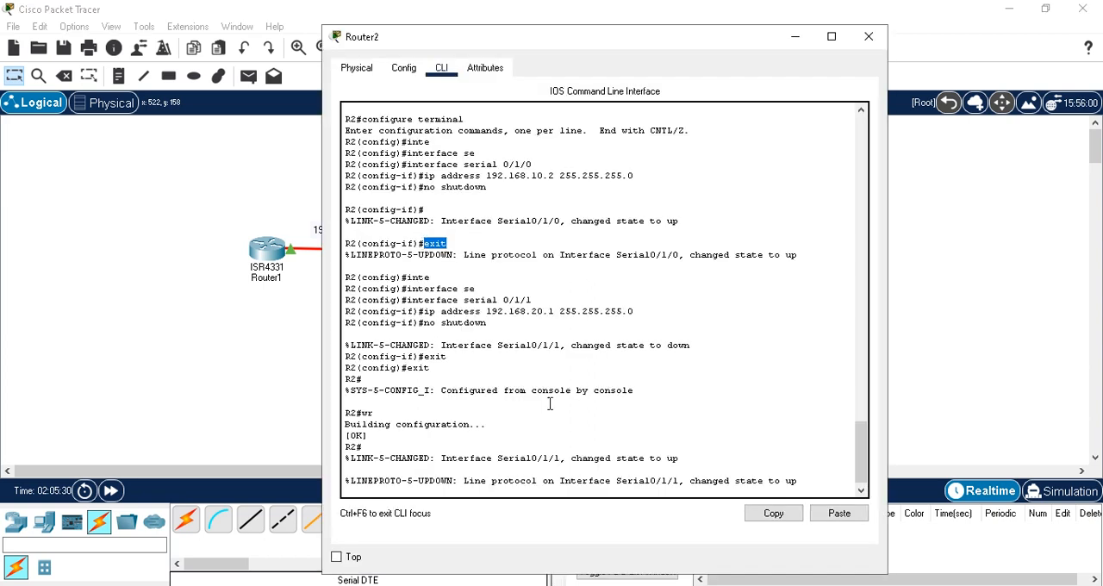
pyautogui.write('s')
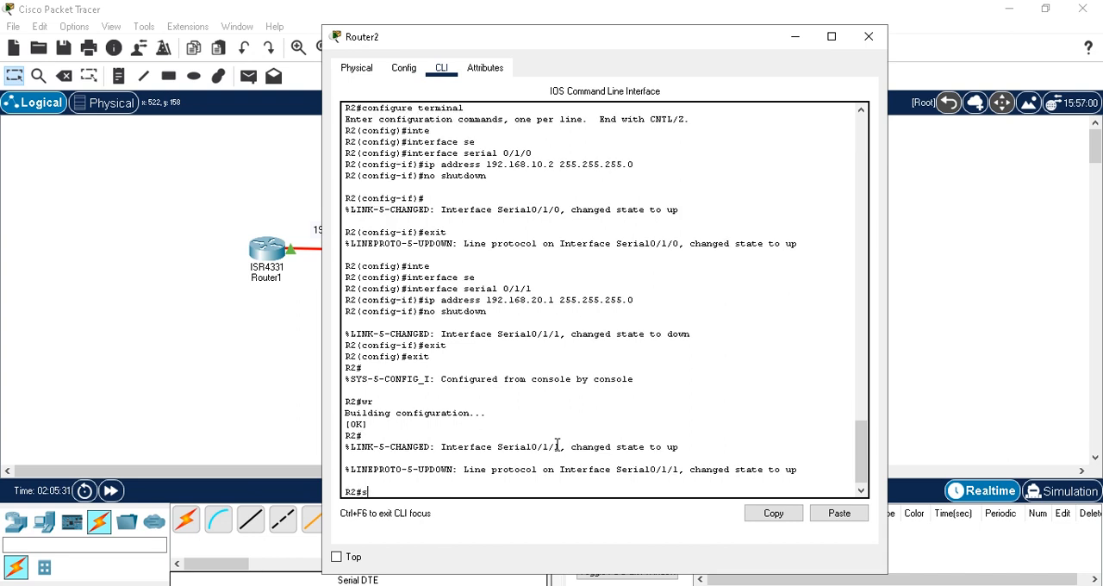
pyautogui.write('h ip route')
pyautogui.press('Return')
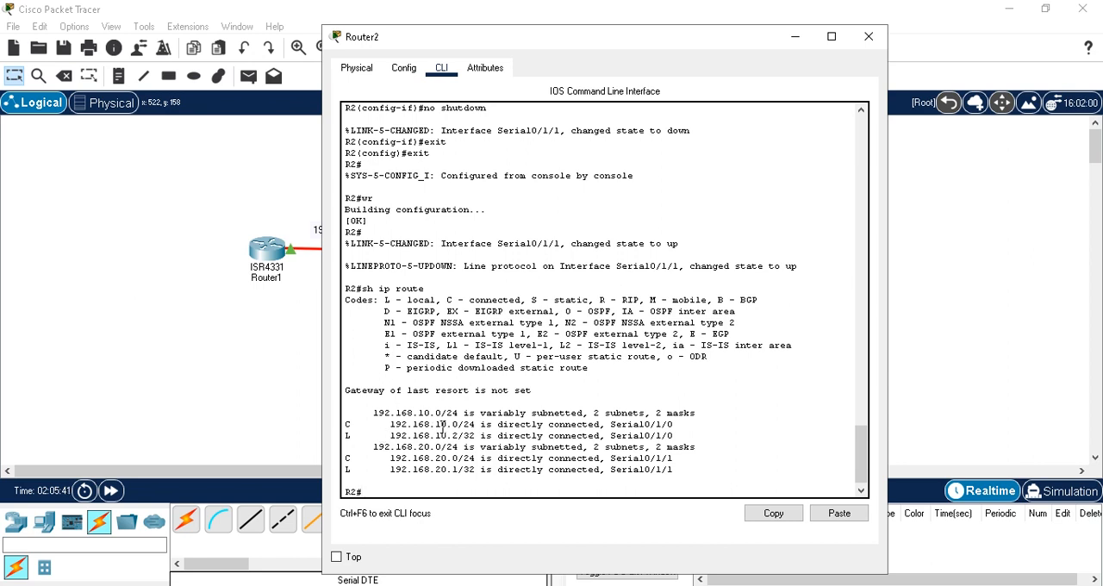
# Step: Check the two directly connected networks in Router2's routing table and close its window
pyautogui.moveTo(393, 423); pyautogui.dragTo(458, 424)
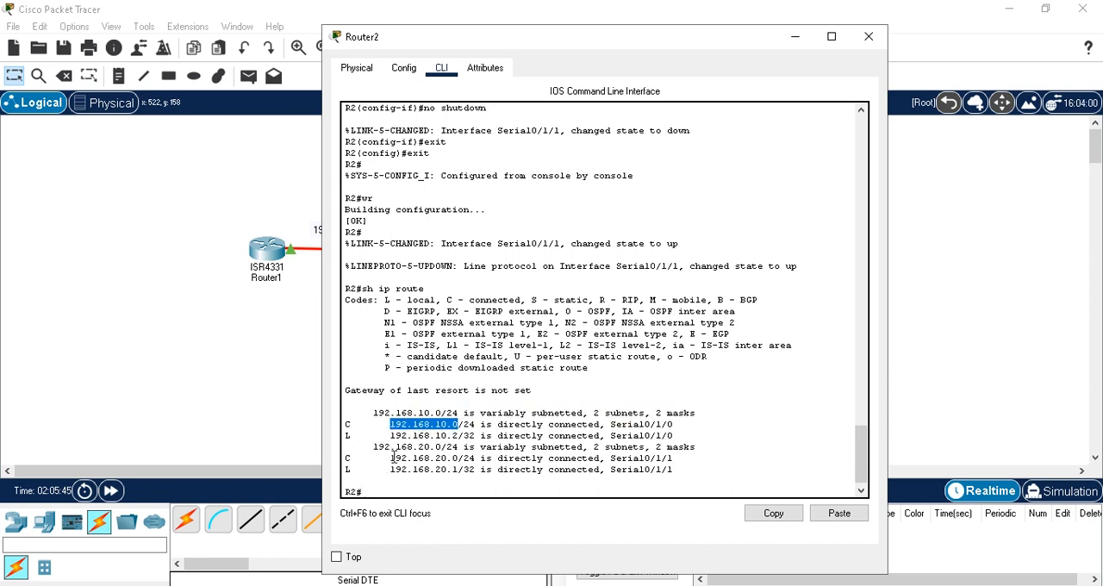
pyautogui.moveTo(389, 457); pyautogui.dragTo(458, 463)
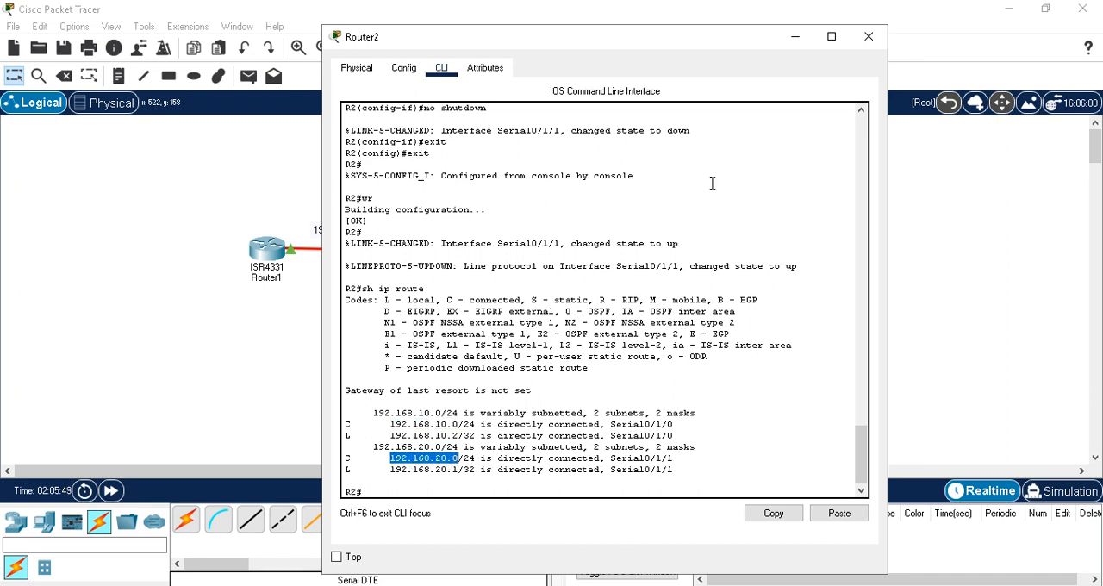
pyautogui.click(868, 37)
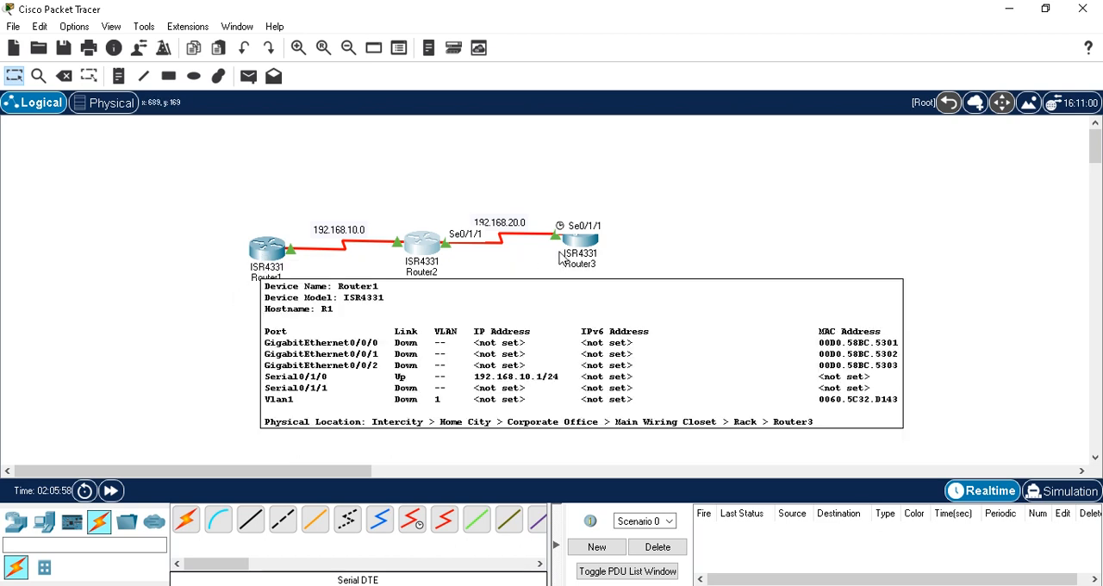
# Step: Open Router1's command line and ping Router3's serial interface at 192.168.20.2
pyautogui.click(264, 256)
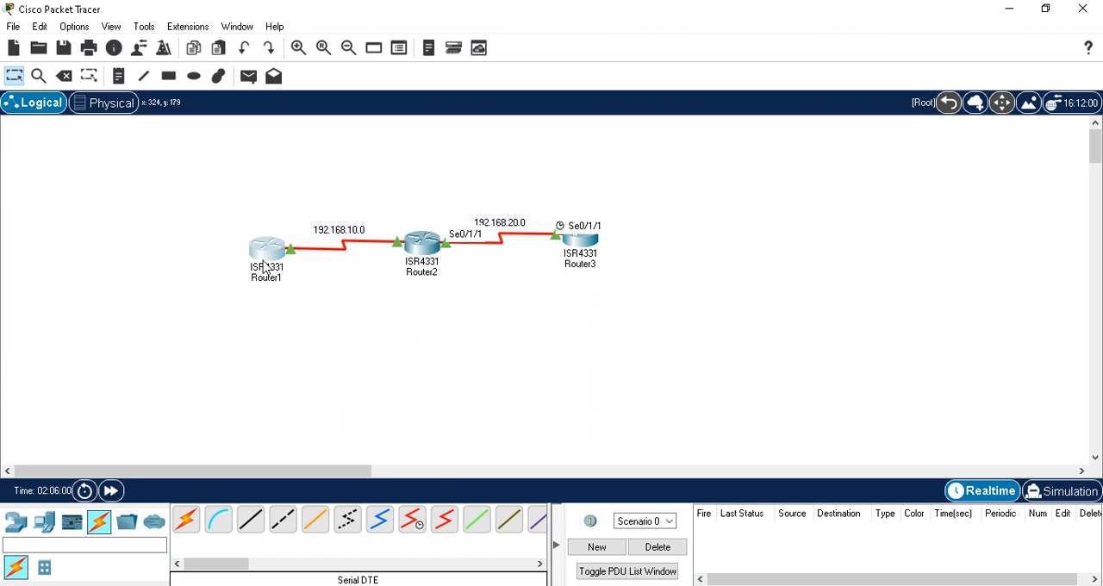
pyautogui.write('ping 192.')
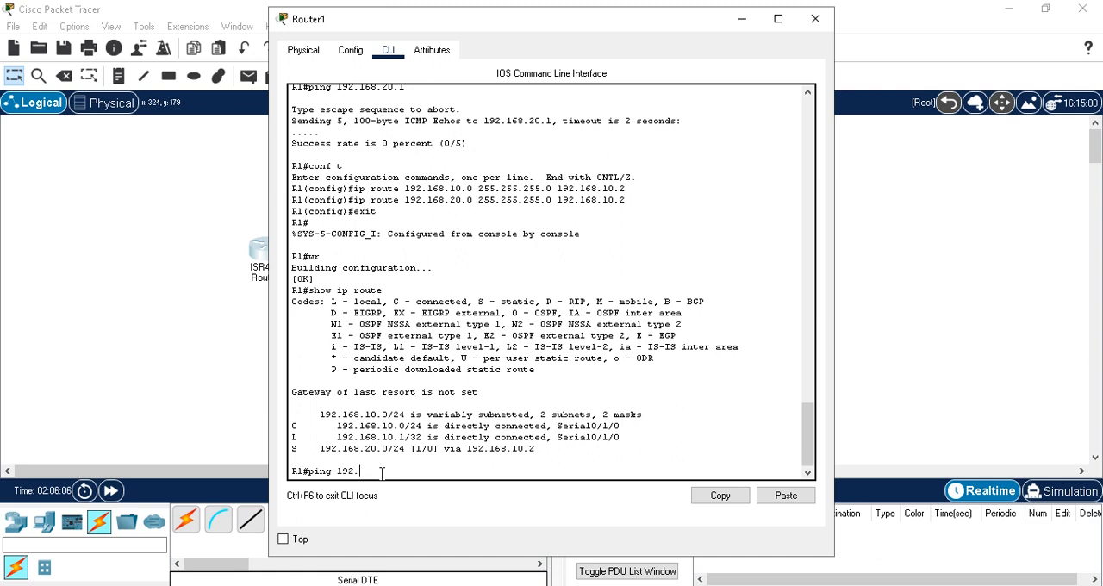
pyautogui.write('168.20.2')
pyautogui.press('Return')
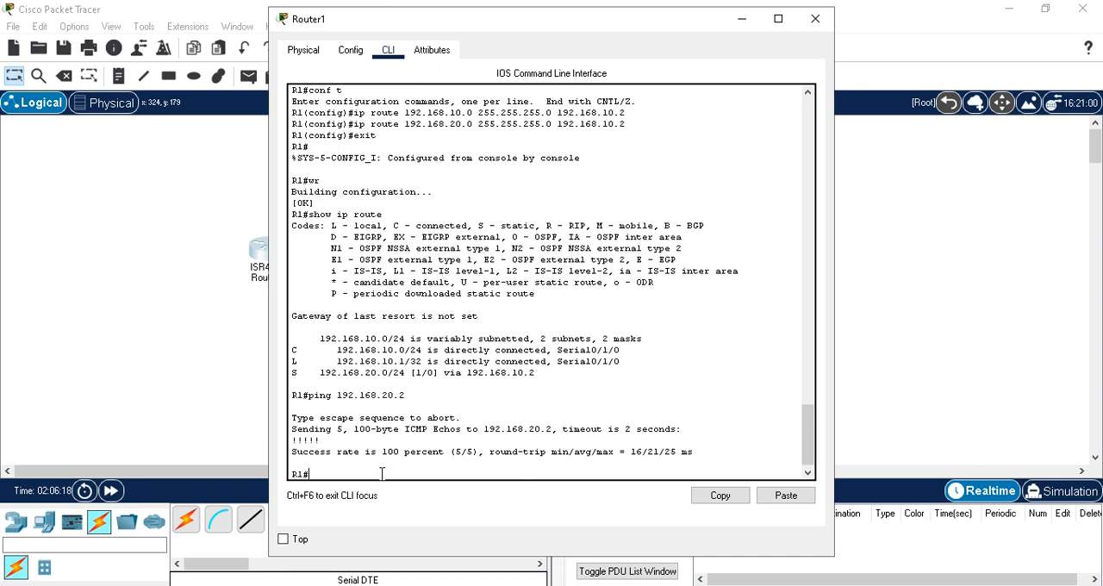
# Step: Ping Router2's far serial interface at 192.168.20.1 from Router1 by editing the previous ping command
pyautogui.press('Up')
pyautogui.press('BackSpace')
pyautogui.write('192.168.20.1')
pyautogui.press('Return')
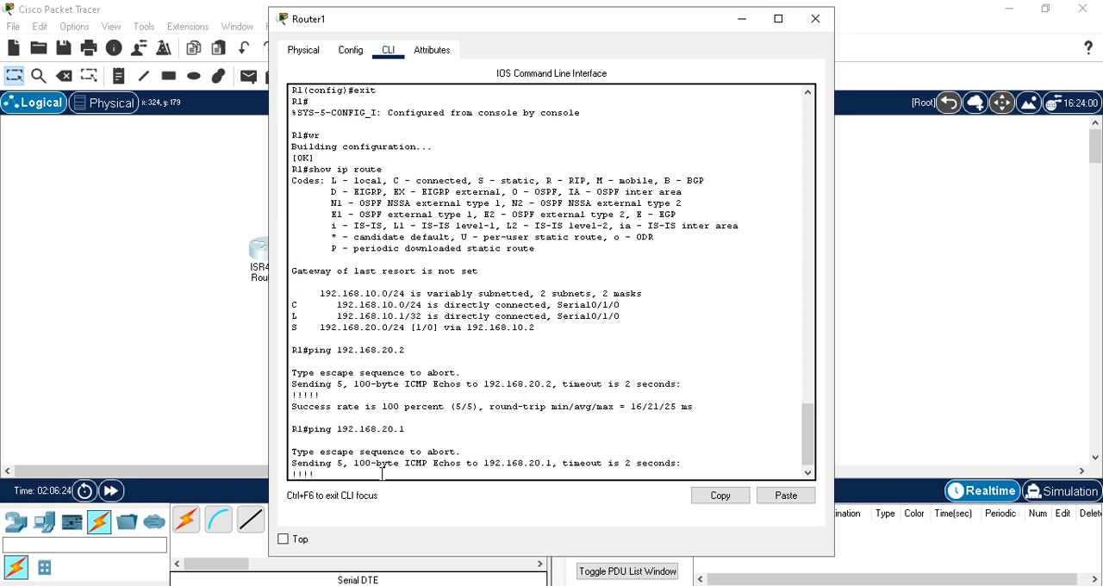